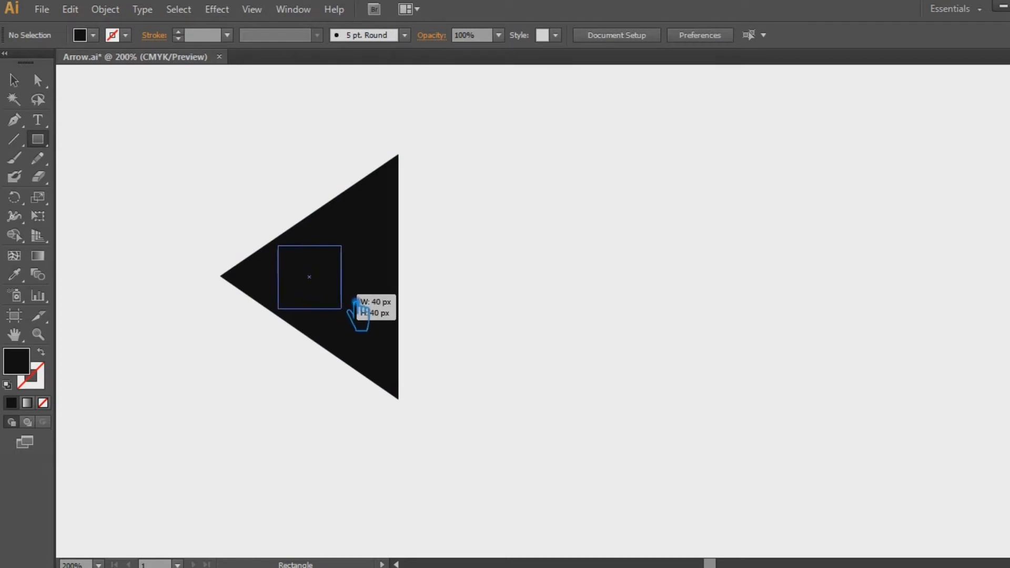
Step: Position the small square across the triangle's right edge and stretch its right side outward to form the arrow's shaft
left_click(14, 80)
left_click(234, 337)
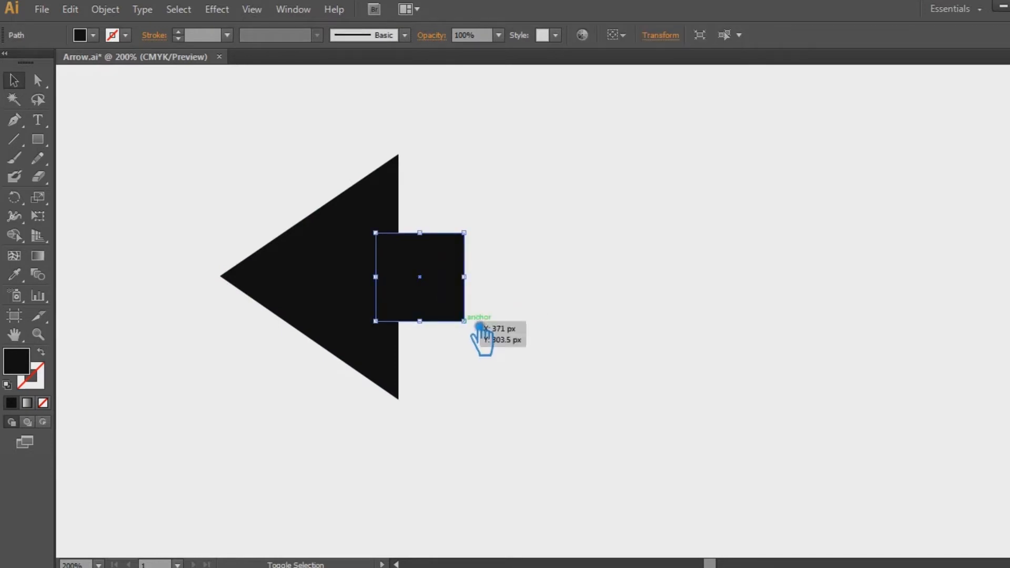
left_click_drag(478, 333, 464, 176)
key("a")
left_click_drag(511, 345, 435, 168)
key("Right")
key("Right")
key("Right")
key("Right")
key("Right")
key("Right")
key("Right")
key("Right")
key("Right")
key("Right")
key("Right")
key("Right")
key("Right")
key("Right")
key("Right")
key("Right")
key("Right")
key("Right")
key("Right")
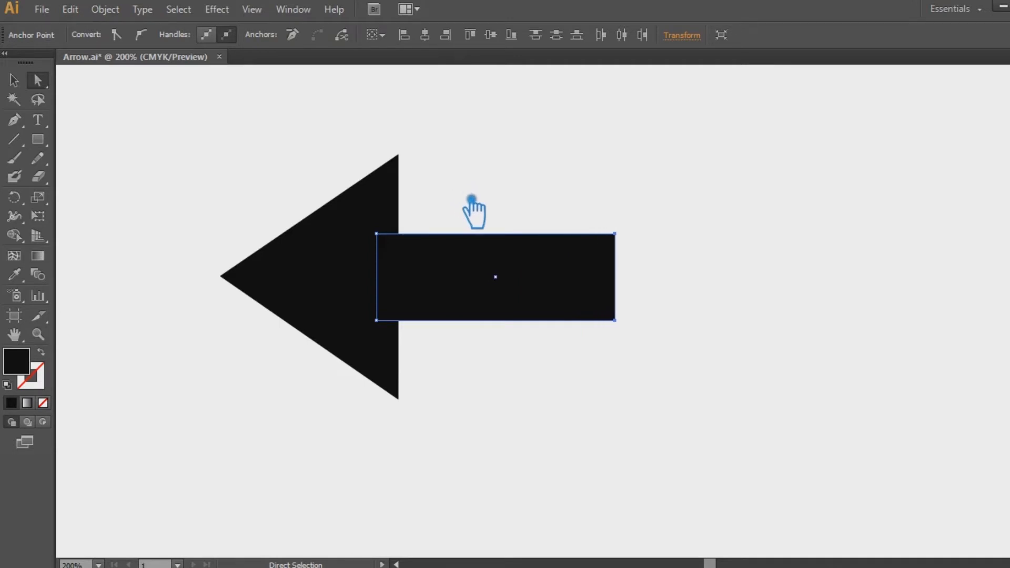
left_click(13, 80)
left_click(687, 247)
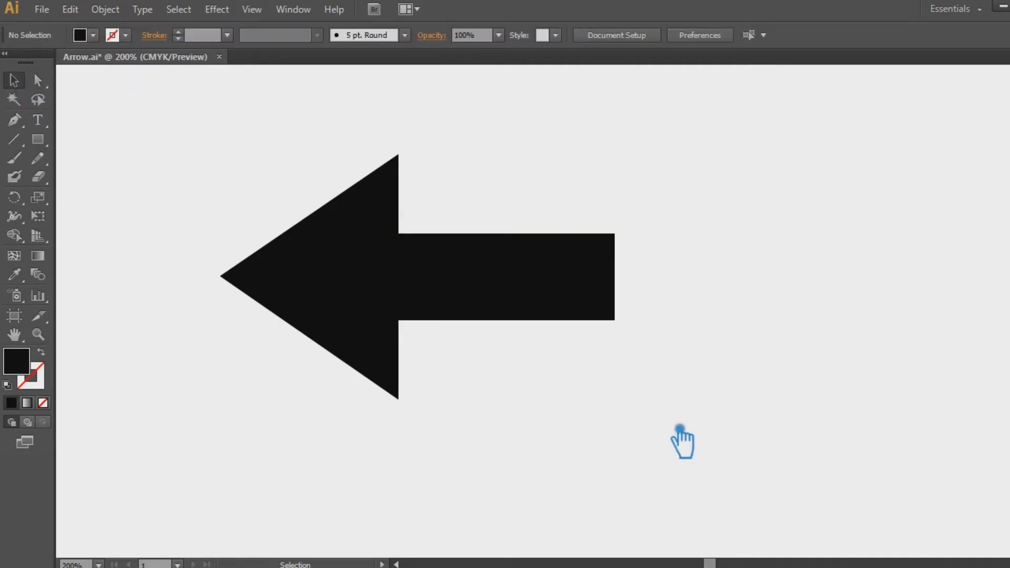
Step: Unite the triangle and rectangle into a single arrow shape with Pathfinder
left_click_drag(679, 429, 217, 182)
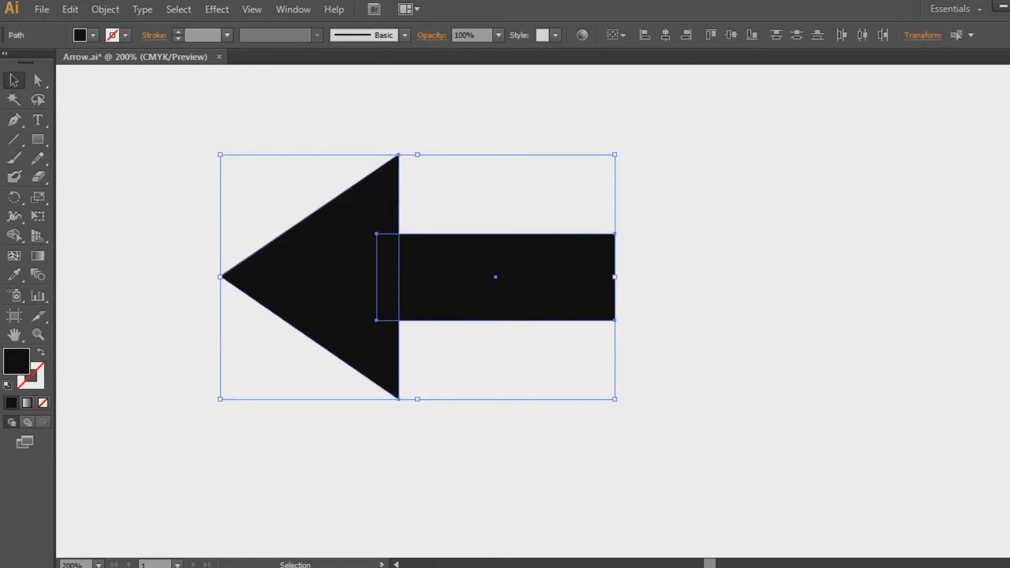
key("shift+ctrl+F9")
left_click(876, 418)
key("shift+ctrl+F9")
left_click(649, 323)
Step: Swap the arrow's fill and stroke to leave only a black outline, and move it horizontally to the right
left_click(526, 294)
left_click(41, 351)
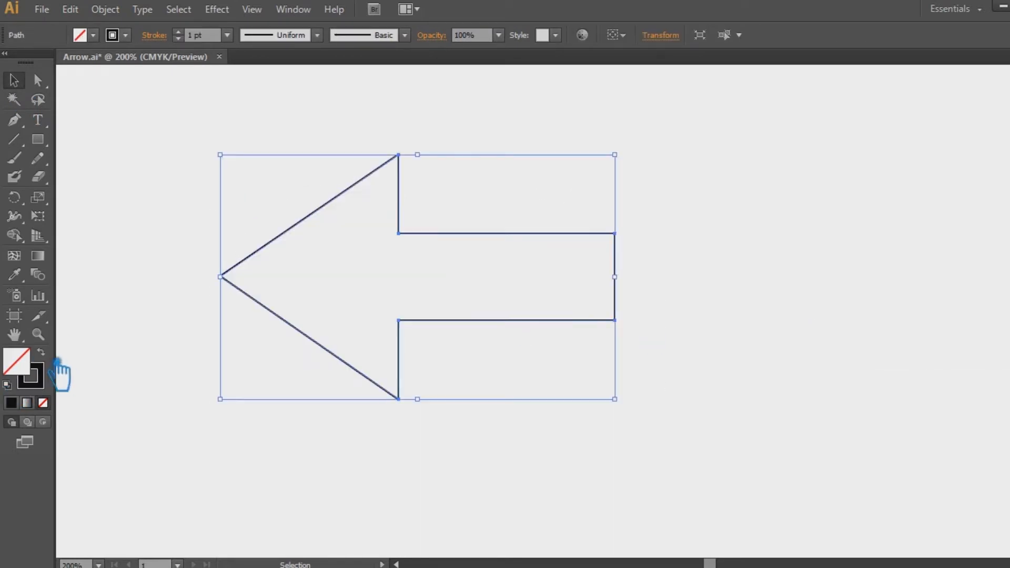
left_click(121, 143)
left_click_drag(431, 234, 629, 235)
left_click(292, 226)
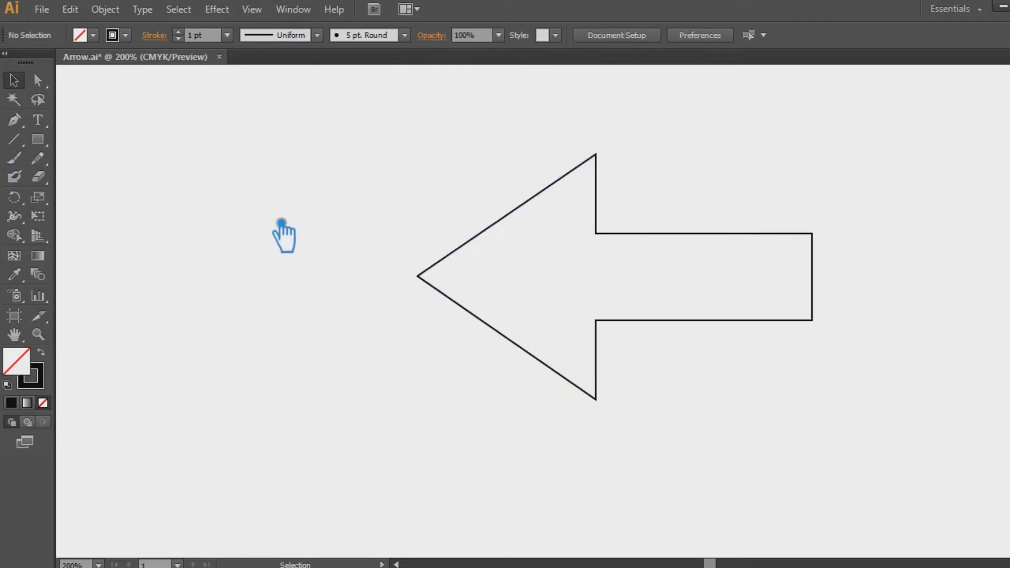
Step: Draw a small circle to the left of the arrow and fill it with orange FF6700 and no stroke
mouse_move(38, 139)
left_mouse_down()
mouse_move(112, 181)
mouse_move(176, 185)
left_mouse_up()
left_click(41, 352)
double_click(17, 362)
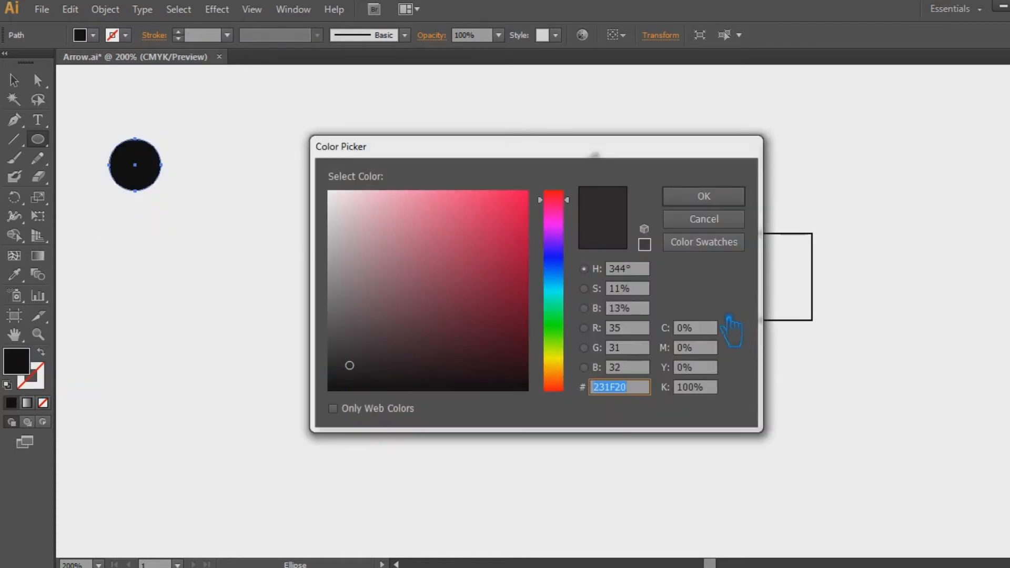
left_click(568, 285)
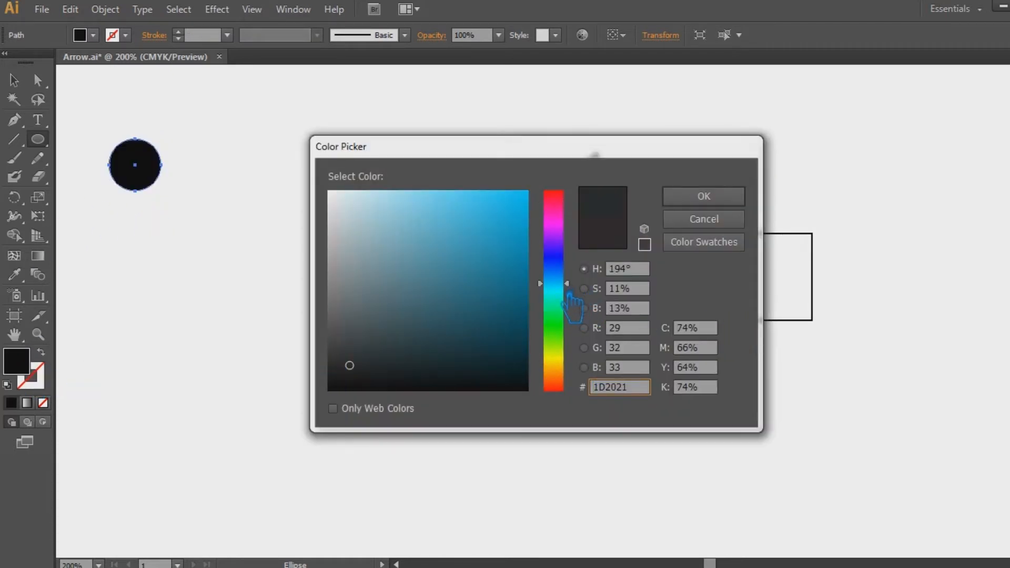
left_click_drag(574, 389, 574, 390)
left_click(526, 243)
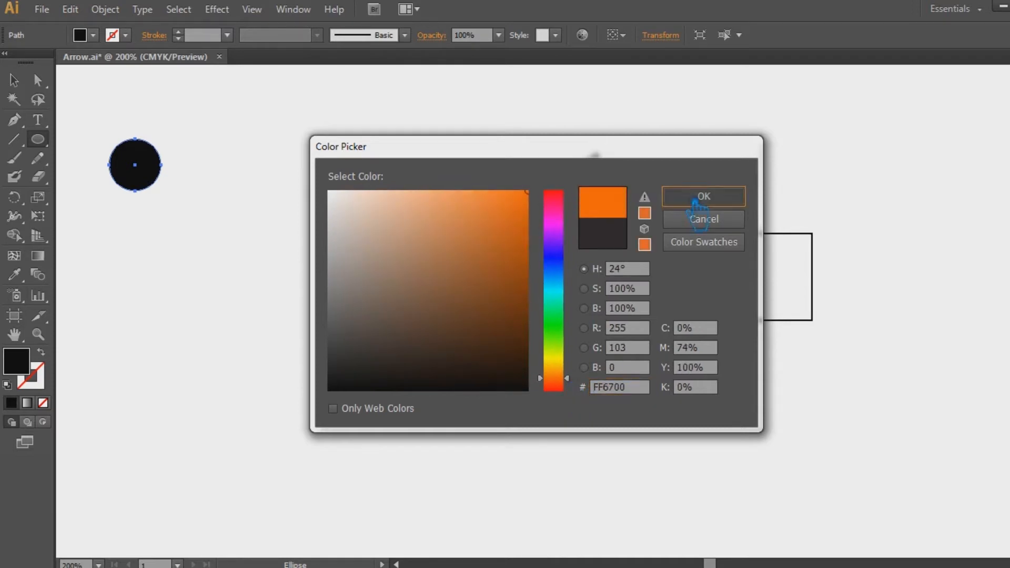
left_click(703, 196)
Step: Duplicate the orange circle directly below itself and fill the copy with dark brown
left_click(21, 81)
left_click(161, 186)
left_click_drag(153, 178, 154, 243)
double_click(23, 364)
mouse_move(526, 284)
left_mouse_down()
mouse_move(525, 293)
mouse_move(505, 275)
mouse_move(493, 290)
mouse_move(527, 256)
mouse_move(522, 298)
left_mouse_up()
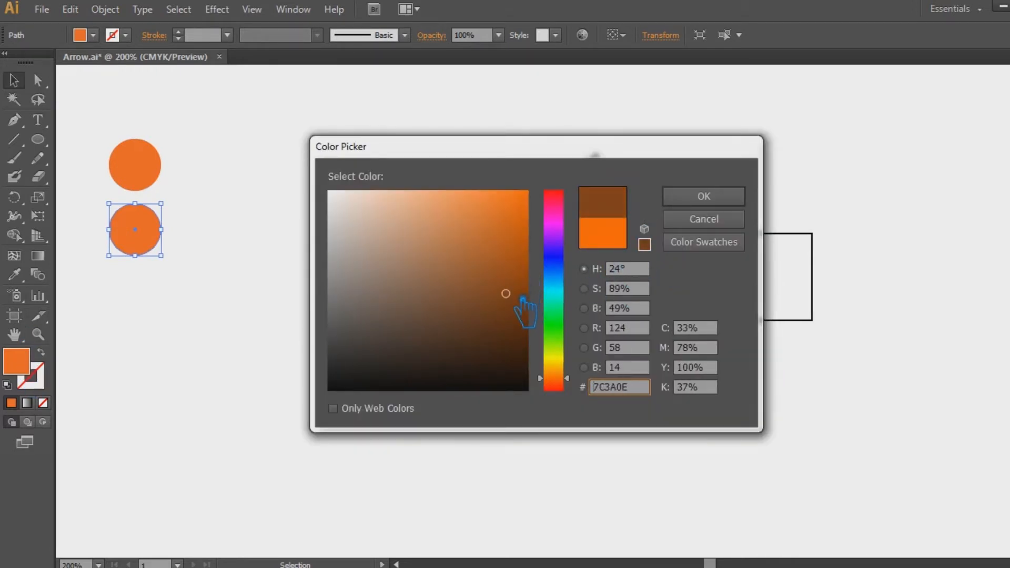
left_click(694, 197)
left_click(412, 172)
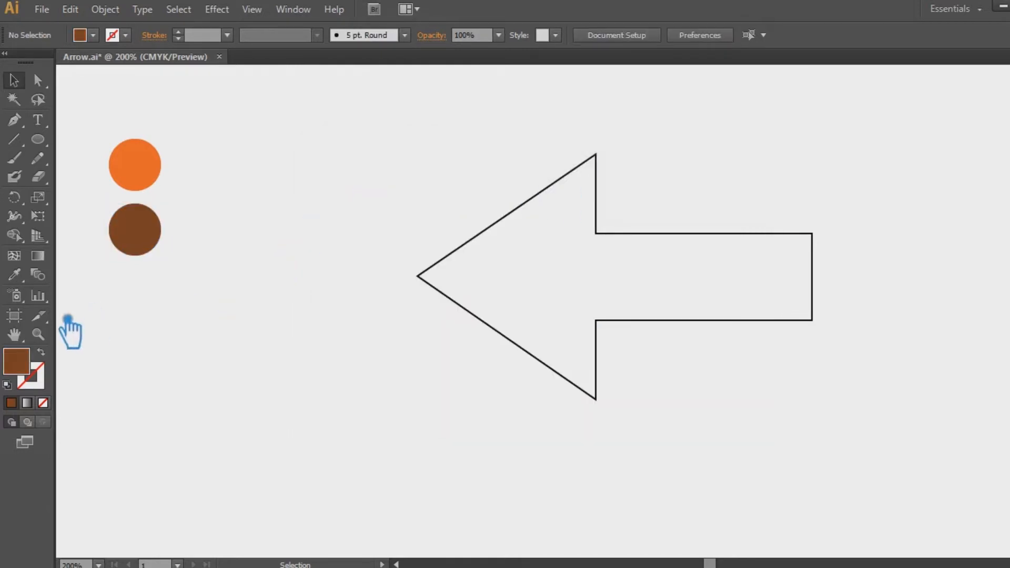
Step: Duplicate the orange circle to its right and give the copy a white-to-black linear gradient running vertically downward
left_click_drag(184, 246, 224, 176)
left_click(196, 186)
left_click(36, 255)
left_click(221, 177)
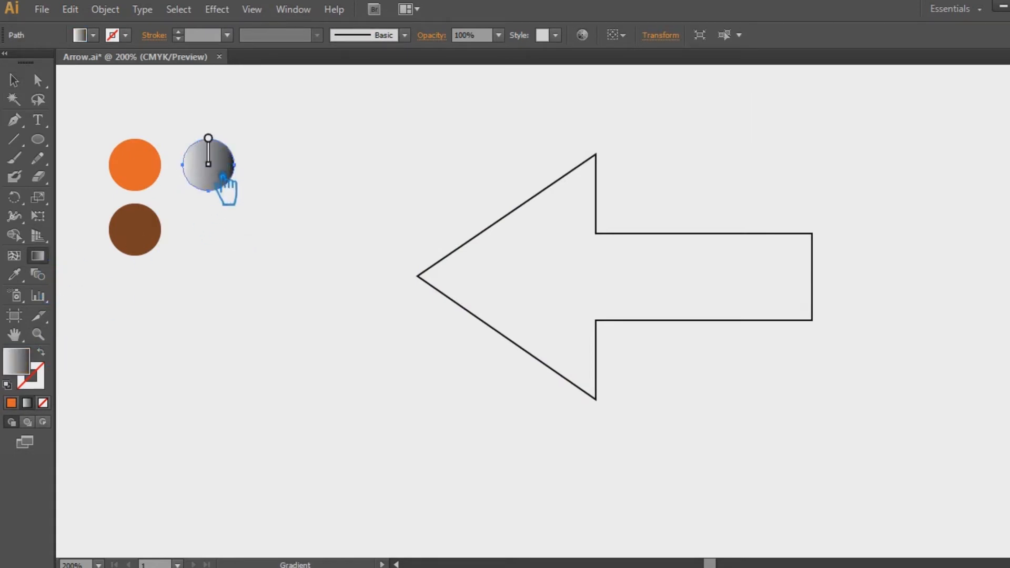
left_click_drag(221, 201, 210, 199)
left_click(14, 80)
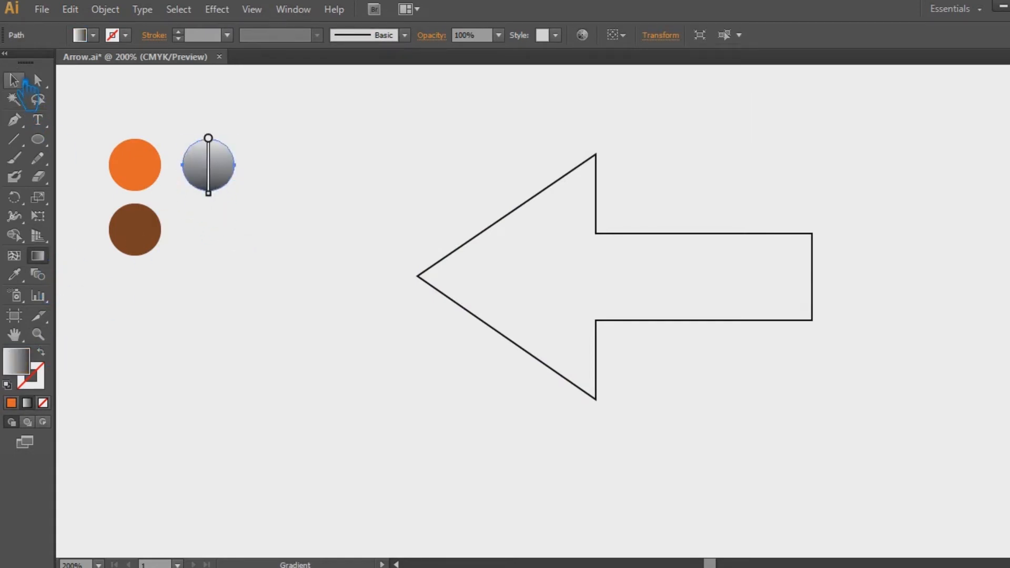
Step: Try a brighter orange FF4E00 fill on the orange circle and undo it
left_click(155, 181)
double_click(25, 368)
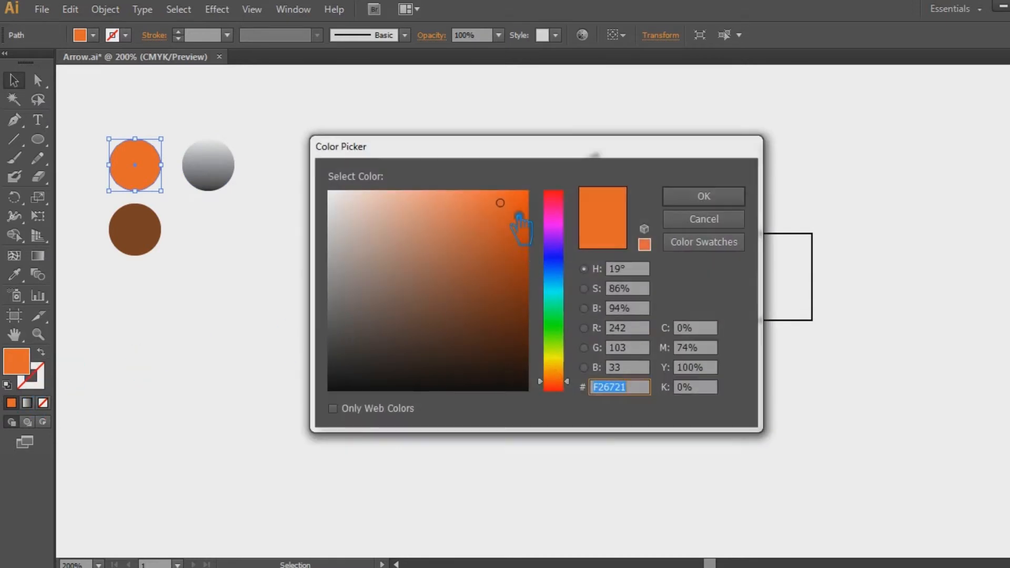
left_click_drag(520, 224, 569, 187)
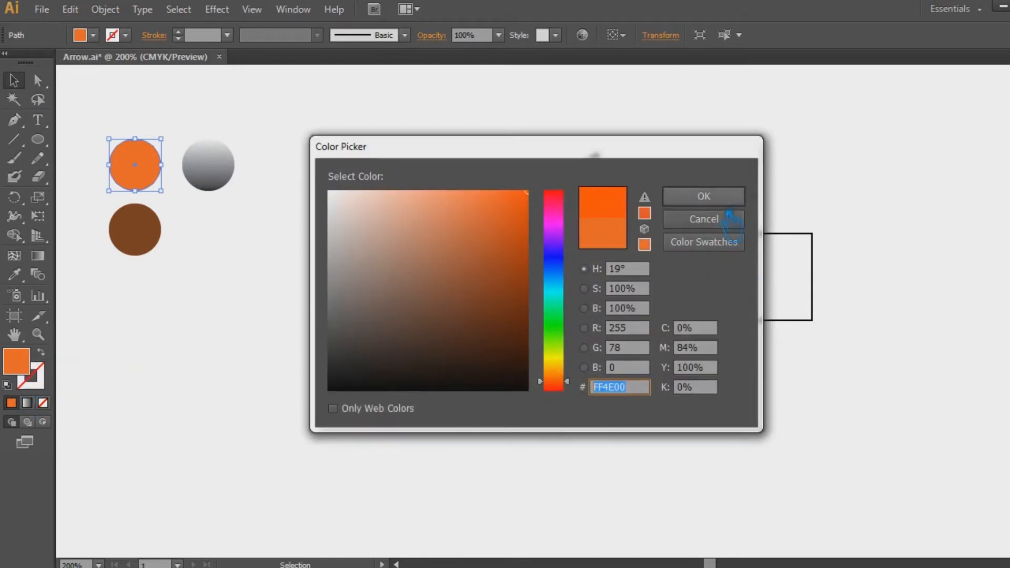
left_click(721, 196)
key("ctrl+z")
Step: Copy the orange circle's colour code F26721 and apply it to the gradient circle's starting colour stop
double_click(15, 362)
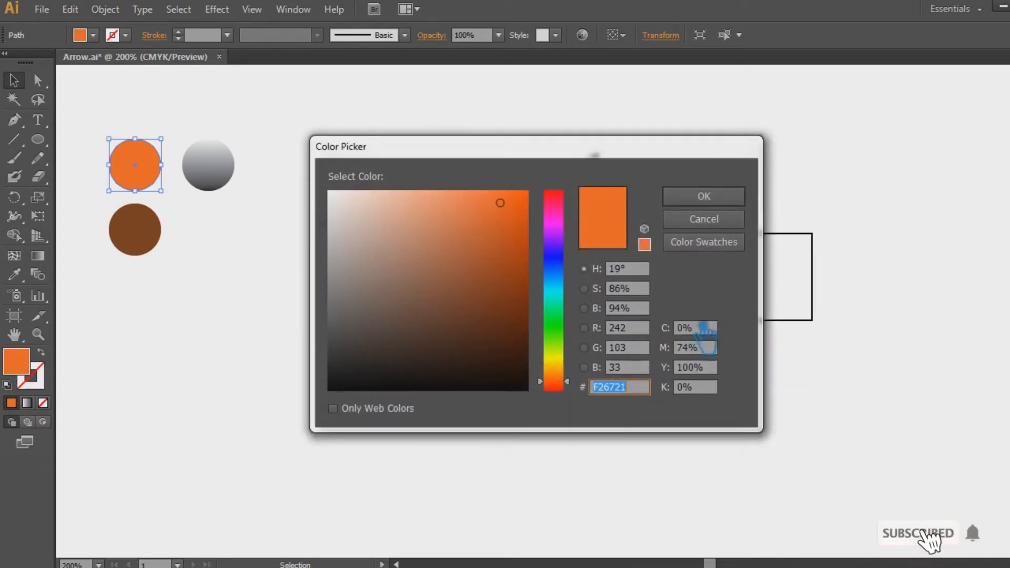
left_click(717, 202)
left_click(318, 199)
left_click(226, 192)
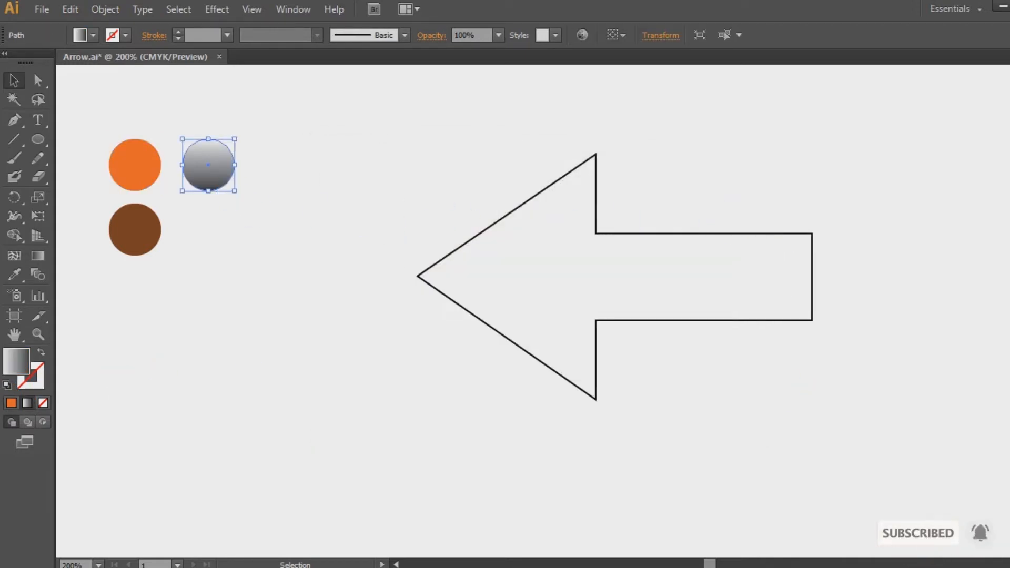
key("ctrl+F9")
double_click(882, 246)
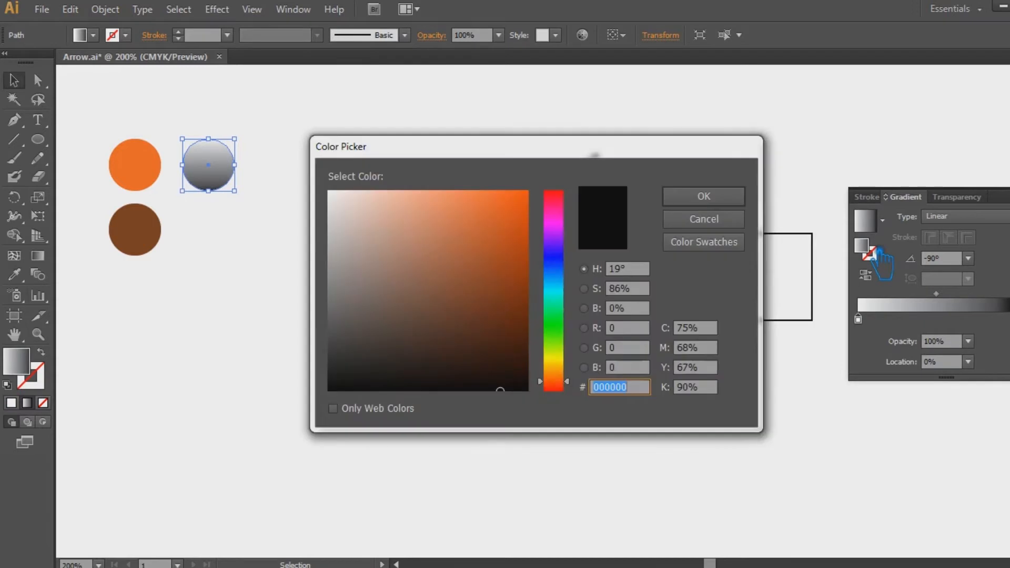
type("F07125")
left_click(703, 195)
Step: Copy the brown circle's colour code 763918 and apply it to the gradient circle's ending colour stop
left_click(351, 211)
left_click(136, 242)
double_click(27, 370)
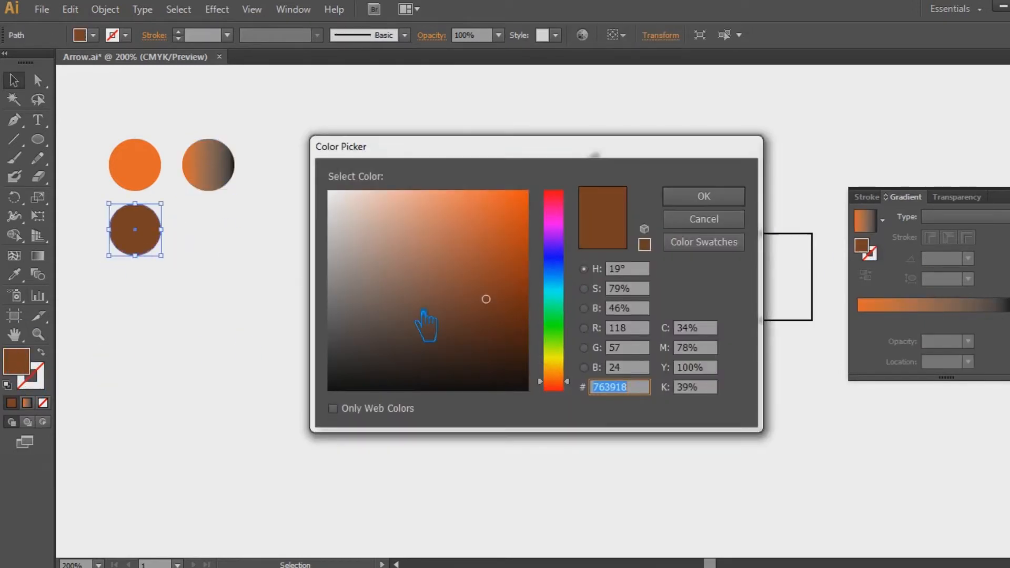
left_click(704, 197)
left_click(221, 181)
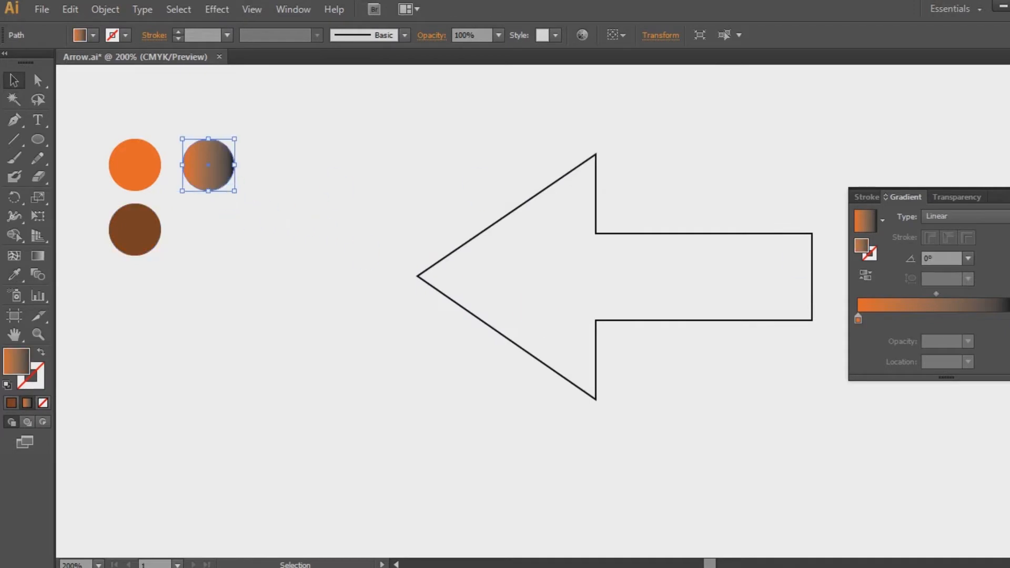
left_click(1009, 319)
double_click(868, 255)
key("ctrl+v")
left_click(724, 203)
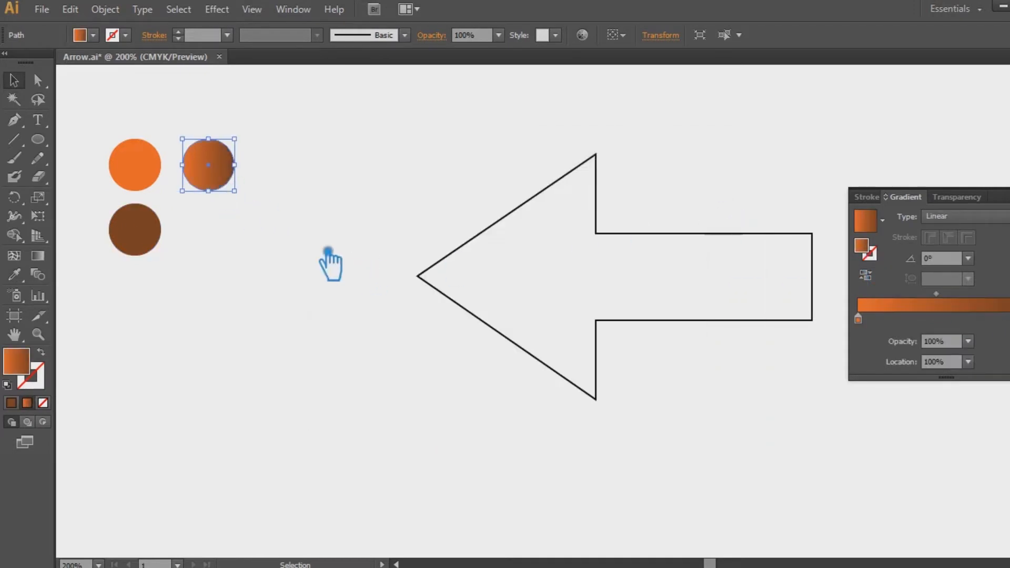
Step: Redirect the orange-to-brown gradient to run vertically downward and delete the two solid-coloured circles
left_click(38, 256)
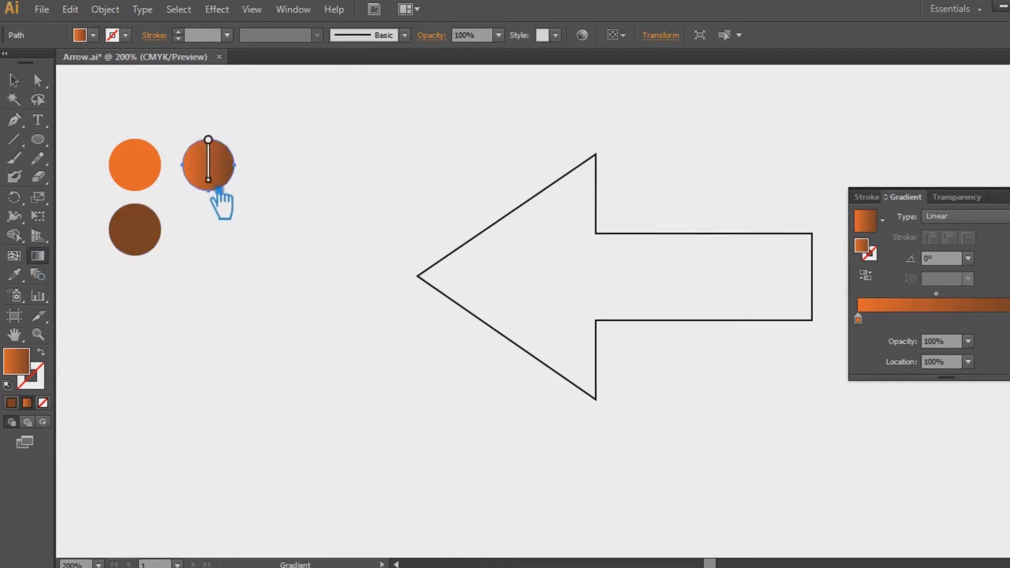
left_click_drag(209, 140, 210, 193)
left_click(16, 81)
left_click(383, 153)
left_click_drag(164, 273, 109, 157)
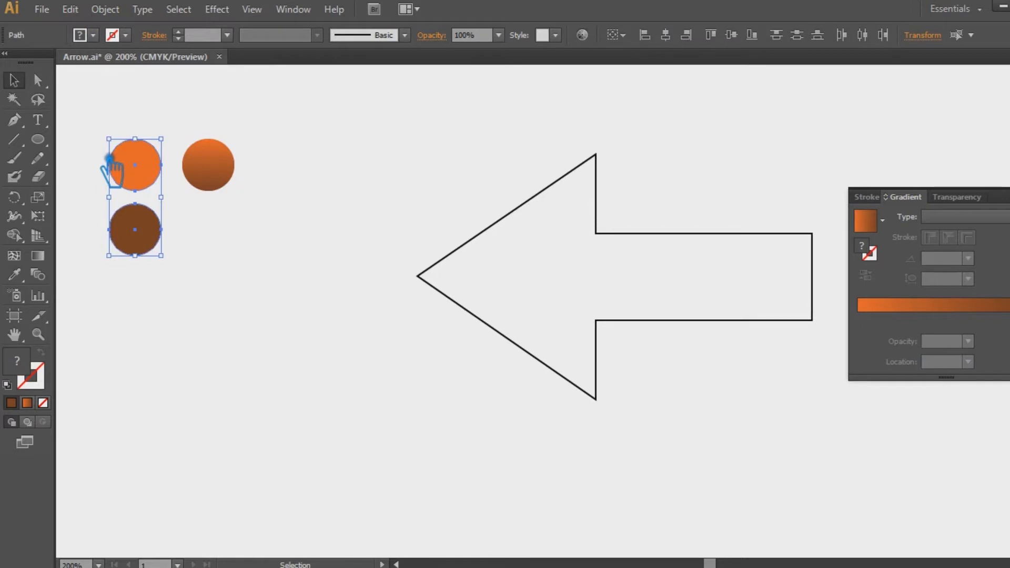
key("Delete")
Step: Duplicate the gradient circle below itself and repeat the pair sideways to make two rows of four circles
left_click_drag(236, 187, 163, 307)
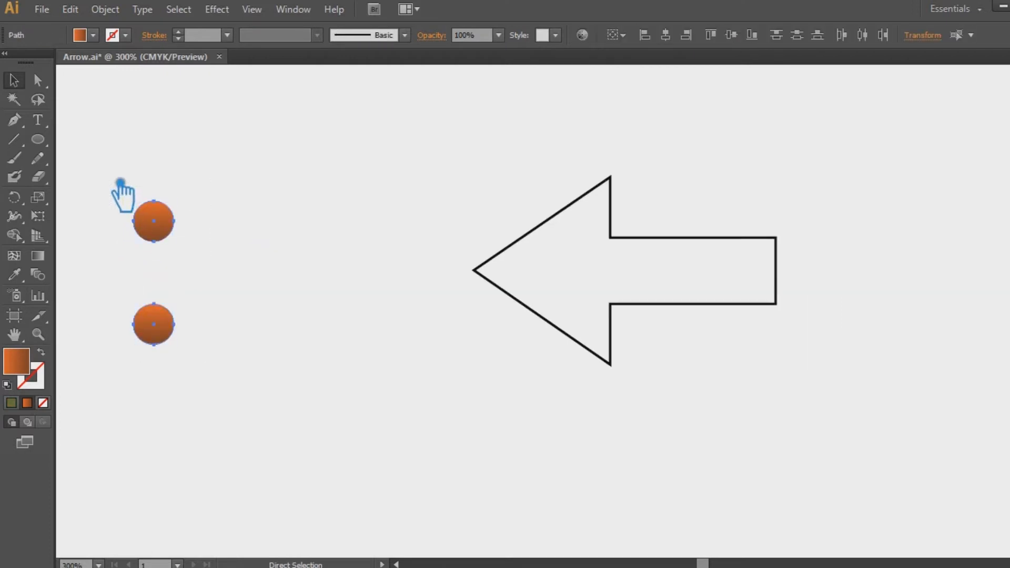
left_click_drag(168, 234, 230, 246)
key("ctrl+d")
key("ctrl+d")
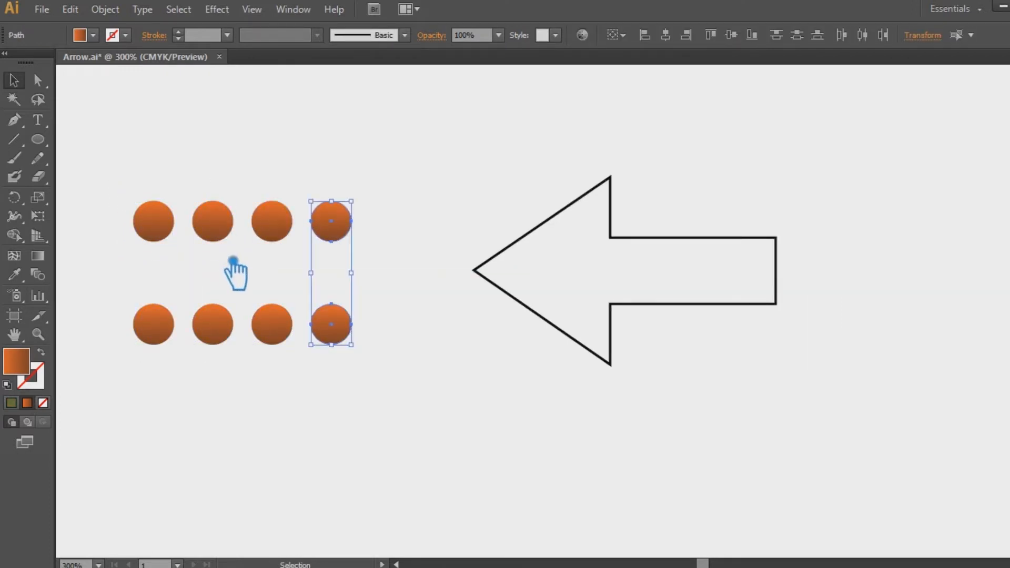
Step: Set the ending gradient colour of the upper row's second circle to lime green and reverse the gradient
left_click(244, 254)
left_click(225, 231)
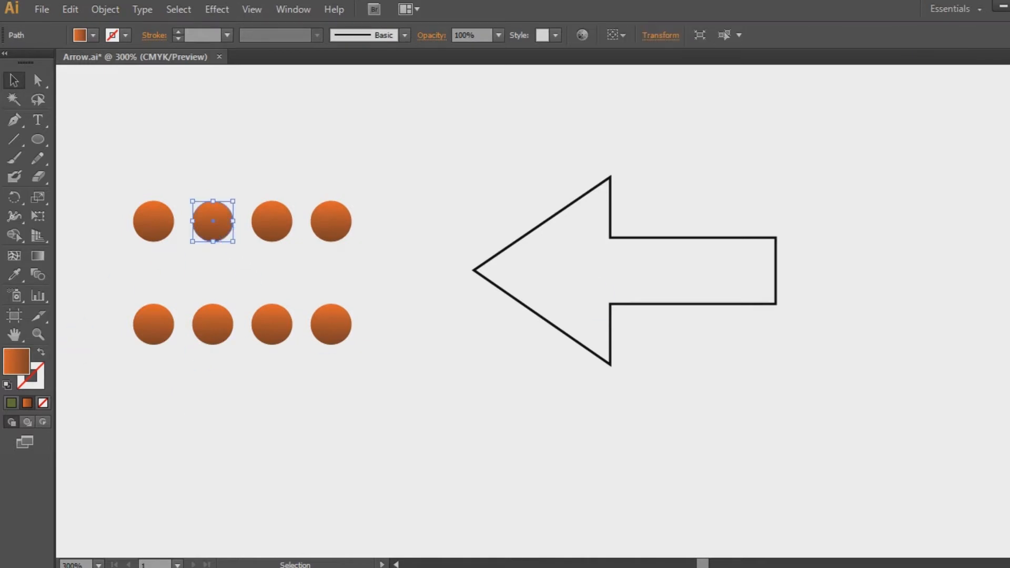
key("ctrl+F9")
left_click(1009, 318)
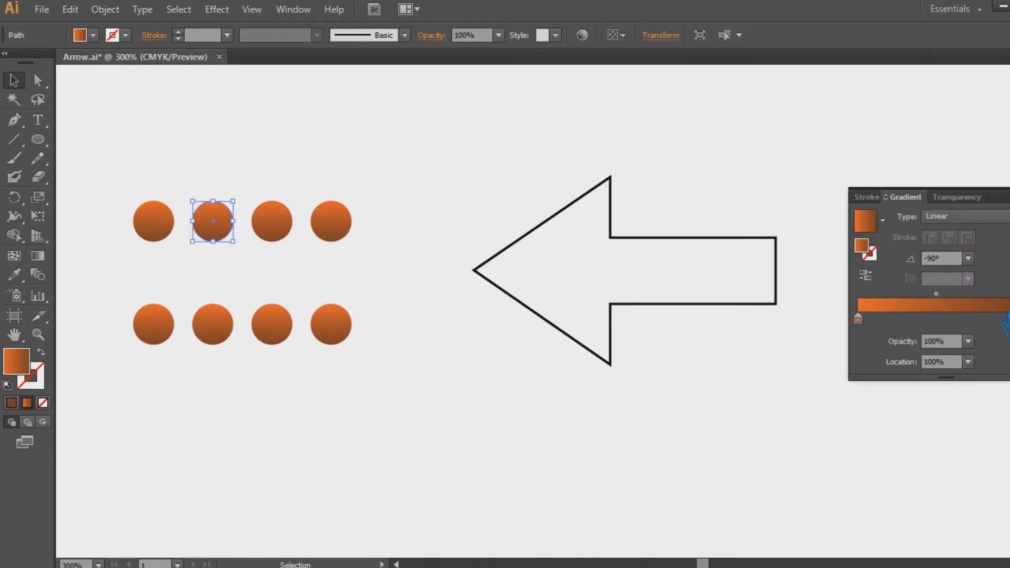
double_click(870, 252)
type("CCFF00")
left_click(719, 197)
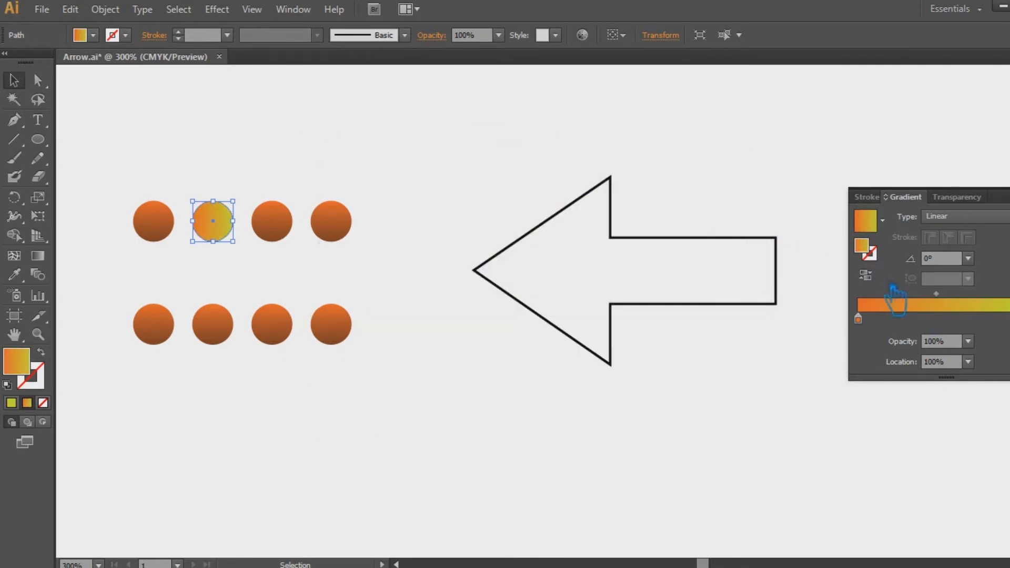
left_click(865, 274)
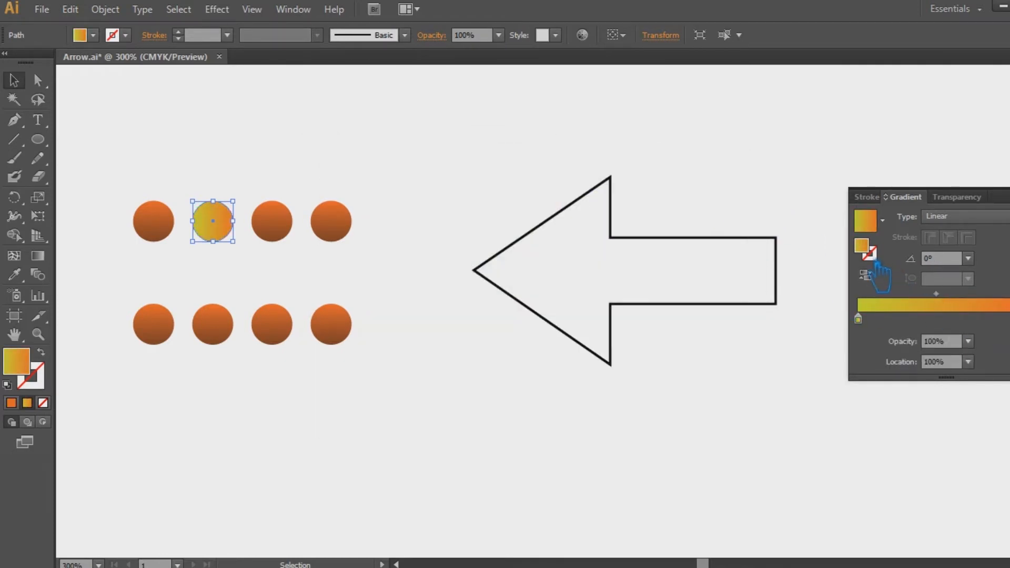
Step: Change that circle's ending gradient colour to dark olive 4E5E0B and redirect the gradient vertically downward
double_click(861, 245)
type("C8FF00")
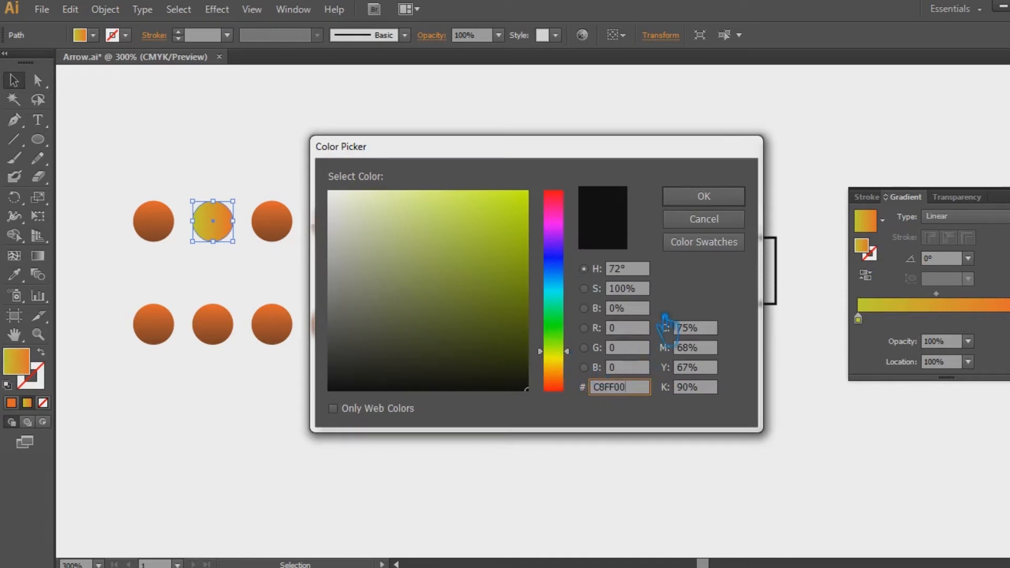
left_click(646, 311)
mouse_move(530, 319)
left_mouse_down()
mouse_move(523, 297)
mouse_move(519, 322)
left_mouse_up()
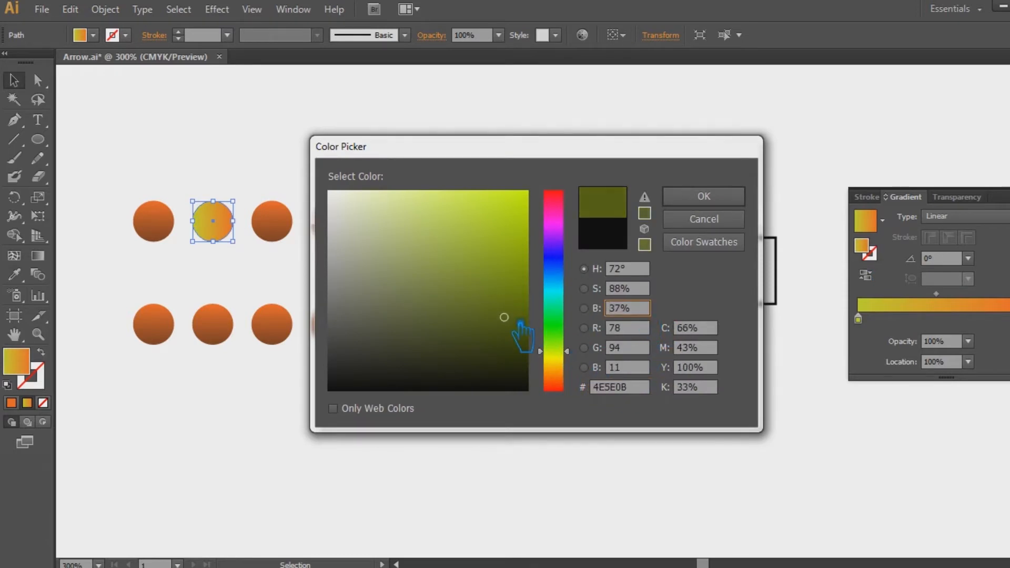
left_click(705, 198)
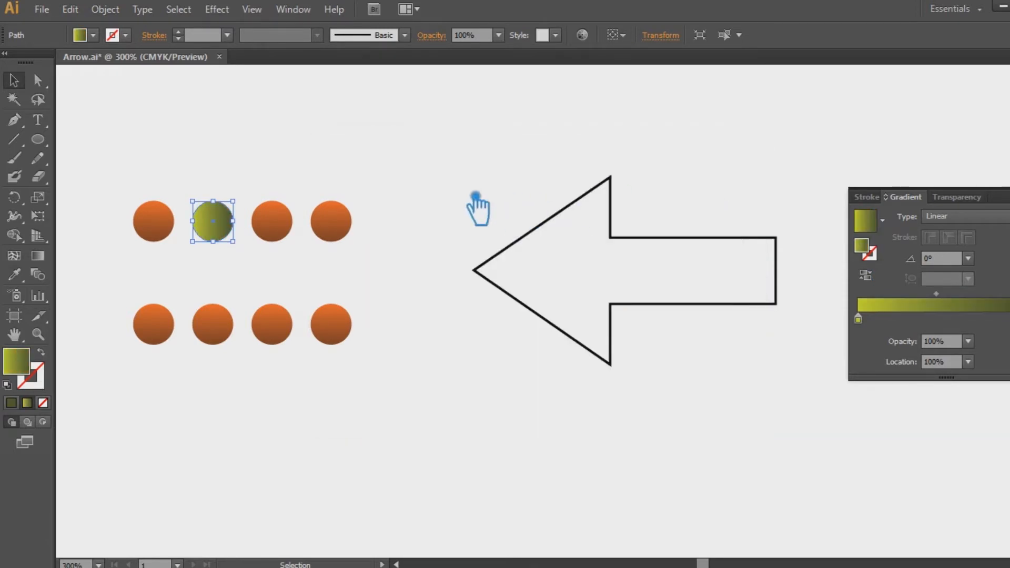
left_click(41, 262)
left_click_drag(213, 201, 213, 239)
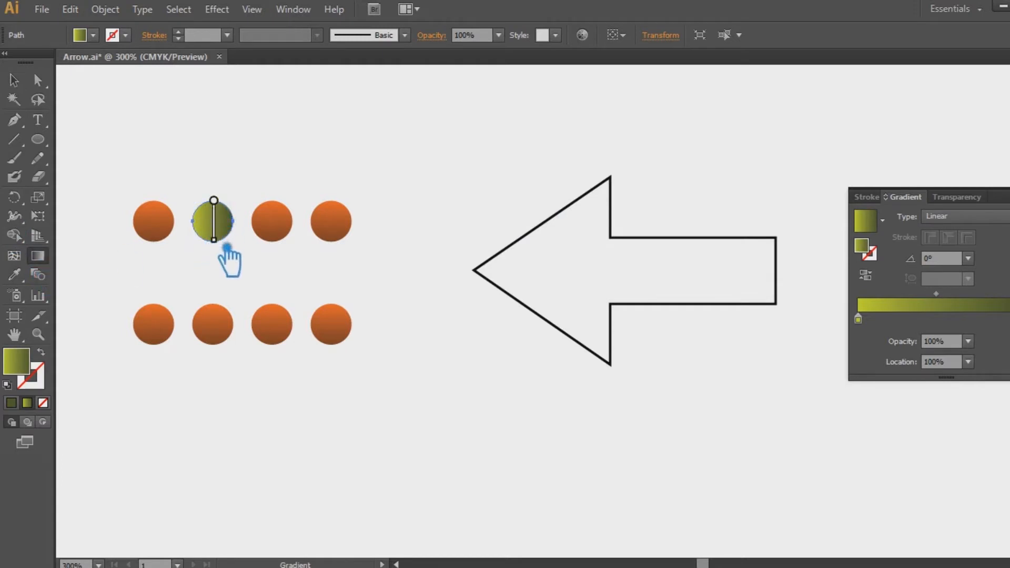
left_click(13, 80)
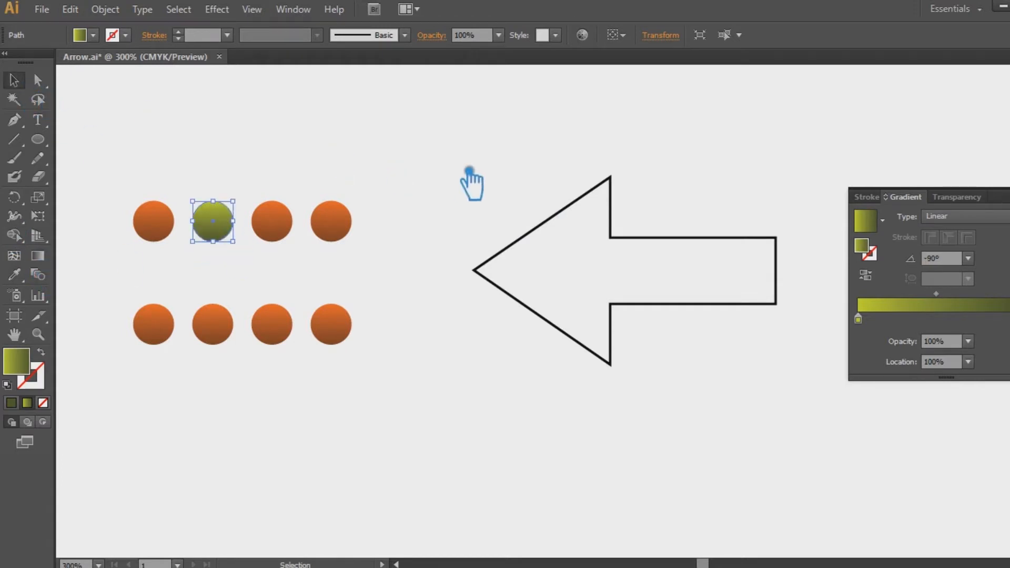
Step: Try placing the green gradient circle over the lower row's second circle and undo it
left_click(473, 181)
left_click(219, 341)
left_click(417, 286)
left_click_drag(232, 223, 234, 326)
key("ctrl+z")
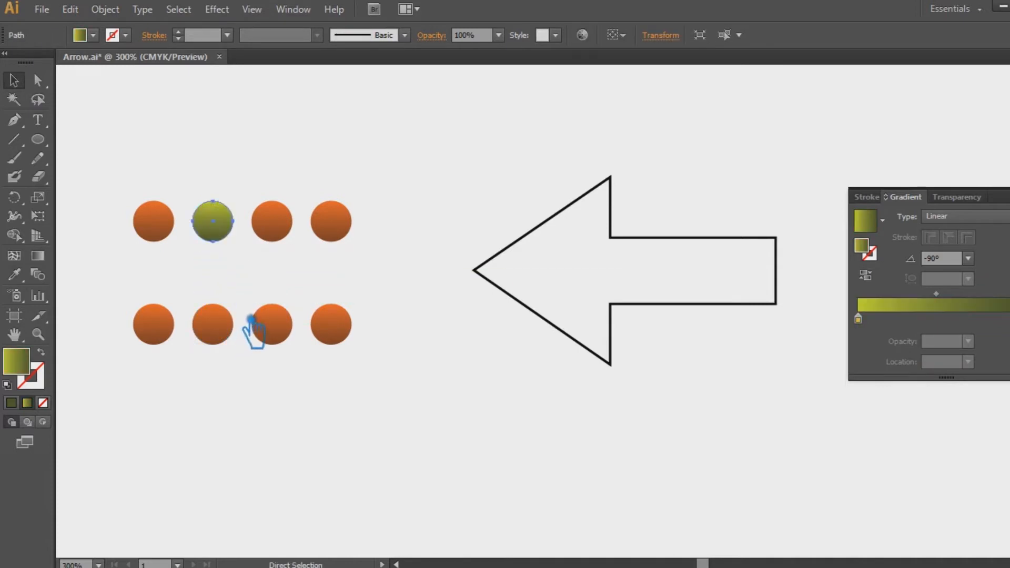
Step: Replace the lower row's second circle with a copy of the green gradient circle above it
left_click(290, 176)
left_click_drag(238, 232, 237, 335)
left_click(287, 377)
left_click(220, 335)
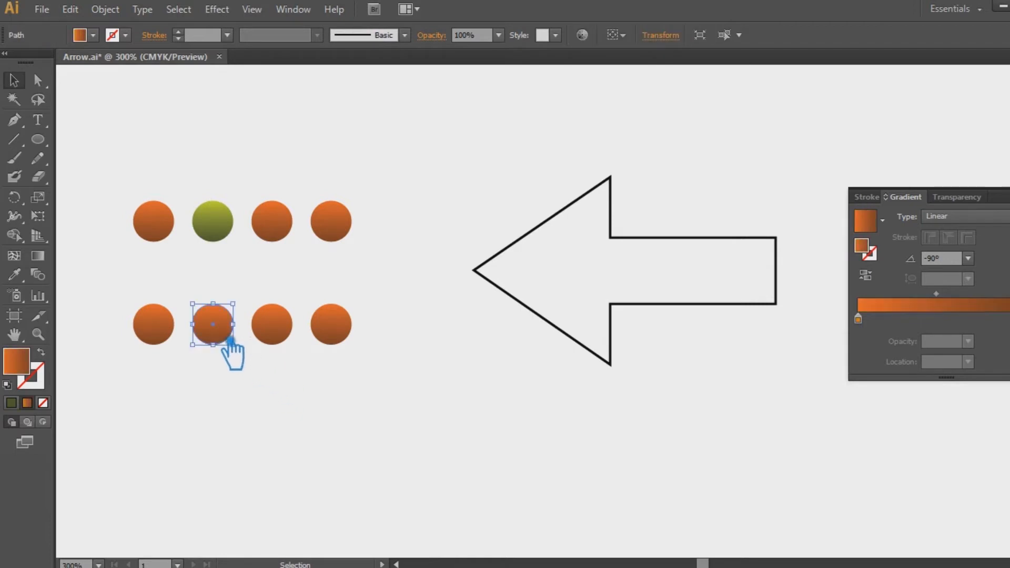
key("Delete")
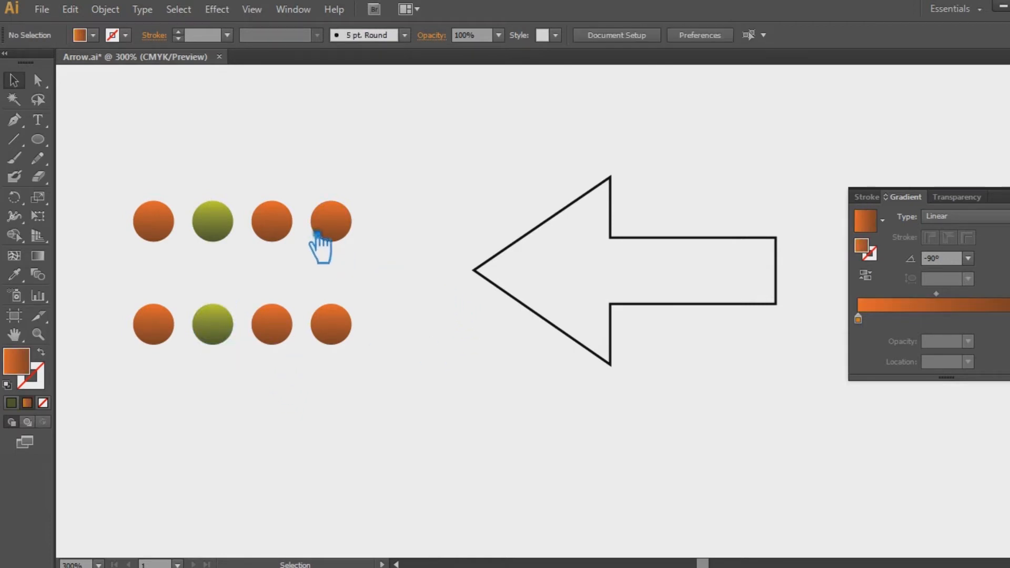
Step: Set the starting gradient colour of the upper row's third circle to turquoise 22FFD5
left_click(279, 233)
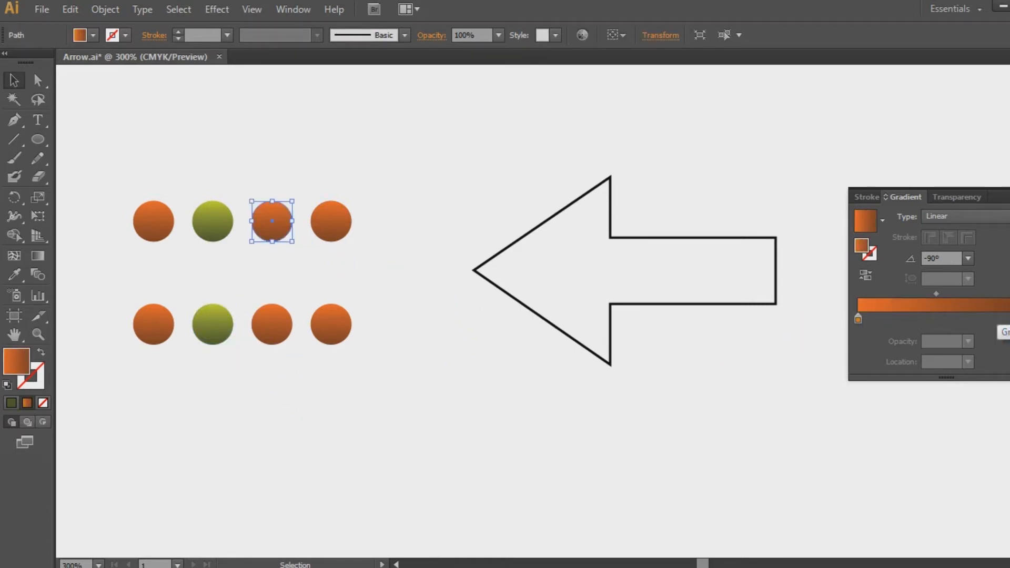
left_click(1009, 319)
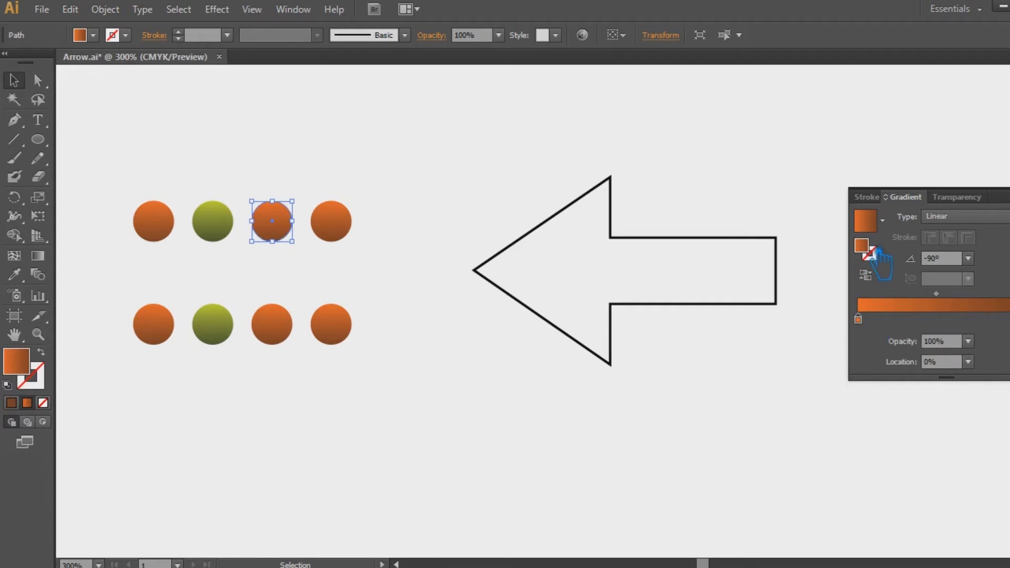
double_click(878, 253)
left_click(566, 289)
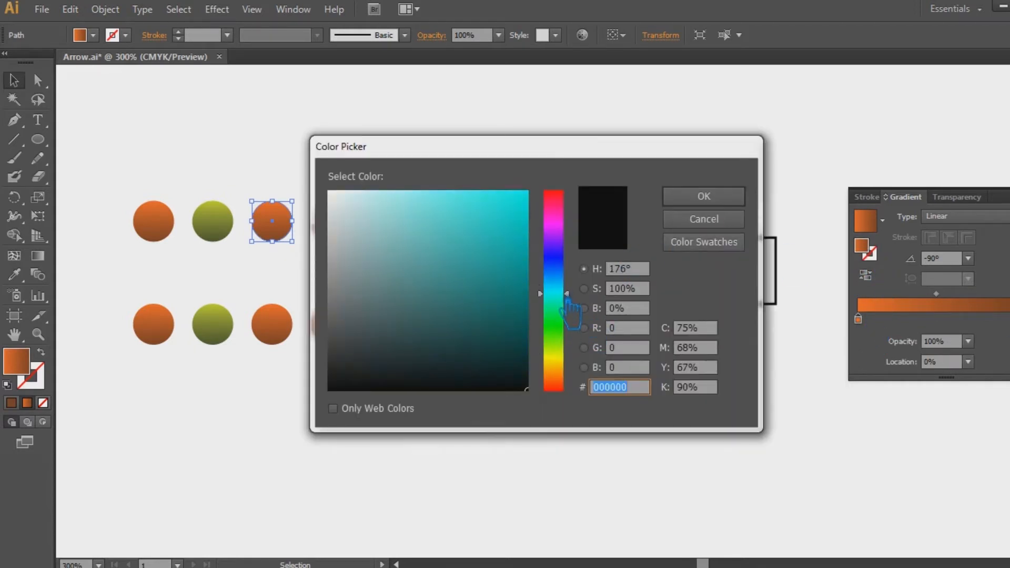
mouse_move(524, 255)
left_mouse_down()
mouse_move(521, 198)
mouse_move(501, 190)
left_mouse_up()
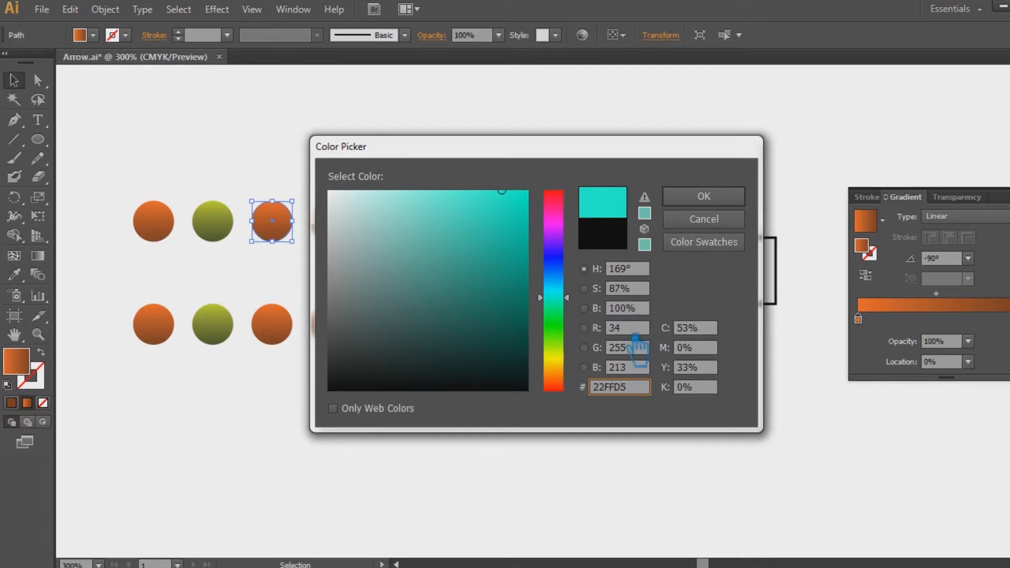
left_click(728, 200)
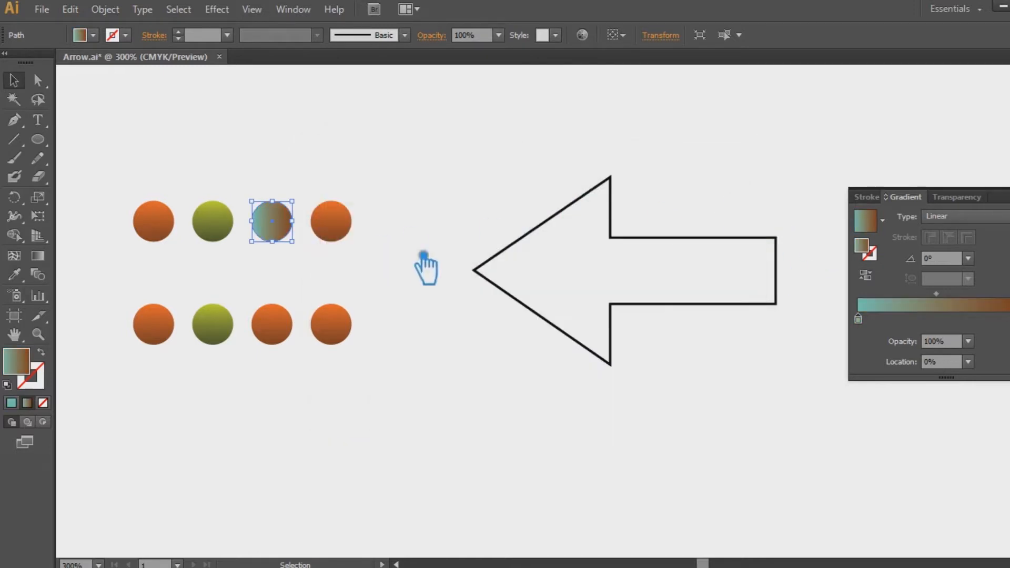
Step: Change the same circle's ending gradient colour to dark teal and redirect the gradient vertically downward
left_click_drag(1008, 319, 1009, 347)
double_click(880, 255)
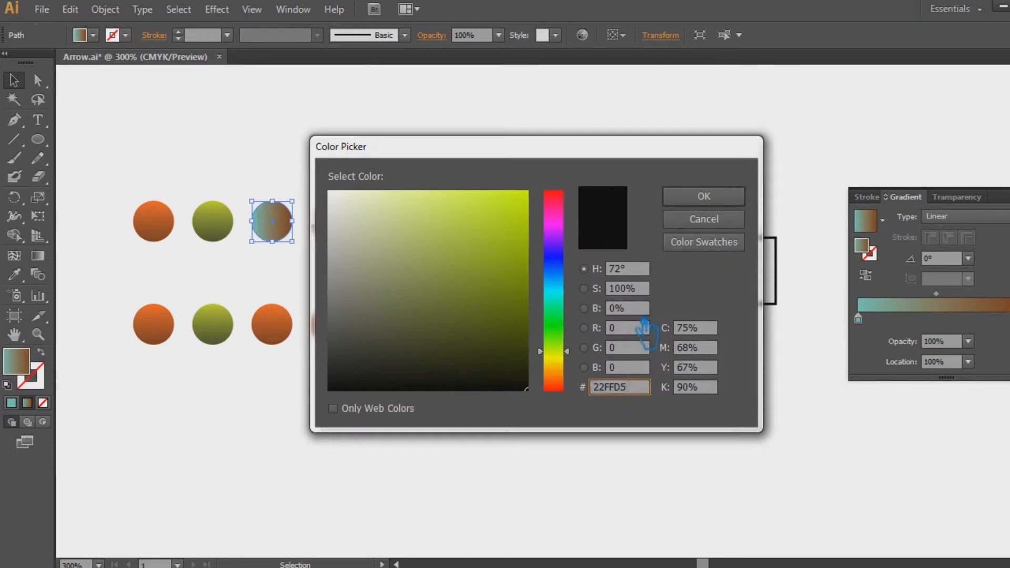
left_click(634, 328)
left_click_drag(505, 284, 496, 317)
left_click(734, 198)
left_click(37, 256)
left_click_drag(272, 202, 284, 259)
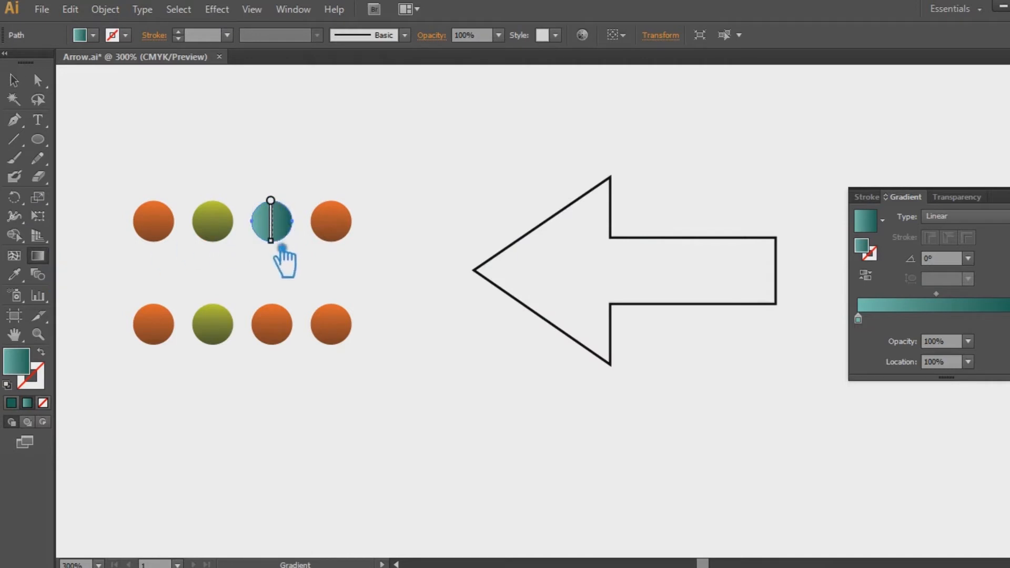
left_click(14, 82)
left_click(439, 132)
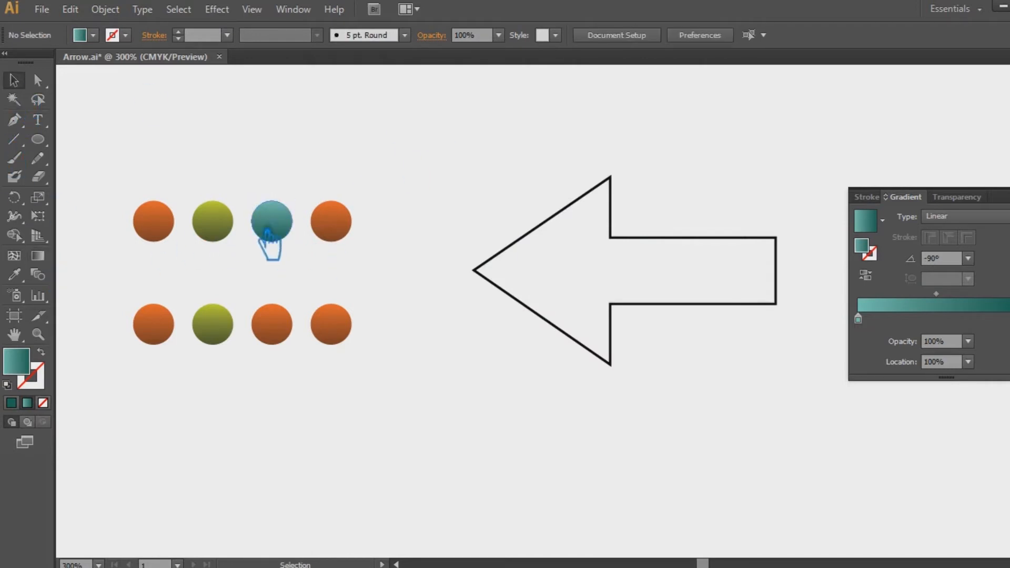
Step: Replace the lower row's third circle with a copy of the teal circle above it and save the document
left_click_drag(282, 230, 283, 332)
left_click(409, 313)
left_click(273, 323)
key("Delete")
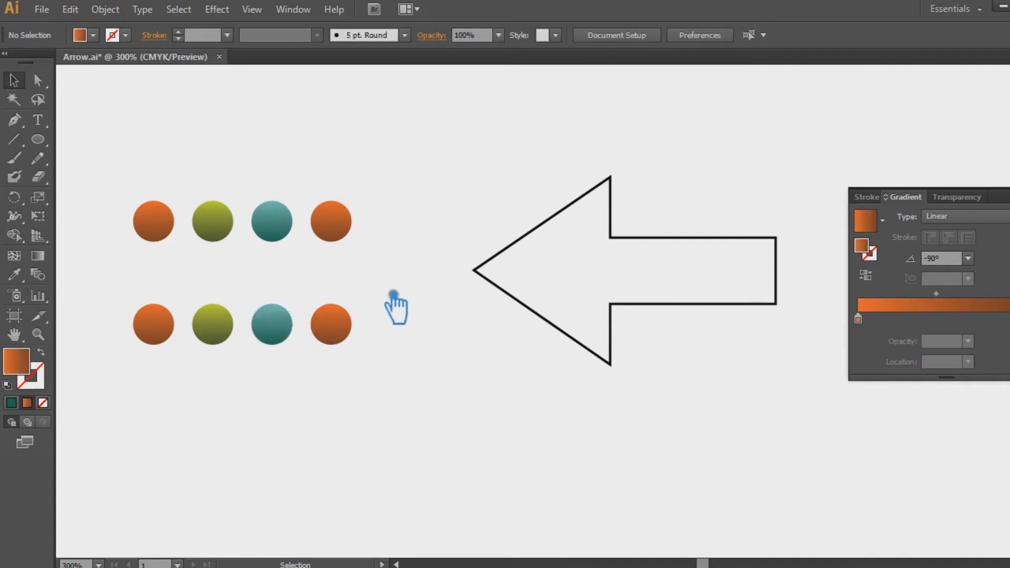
key("ctrl+s")
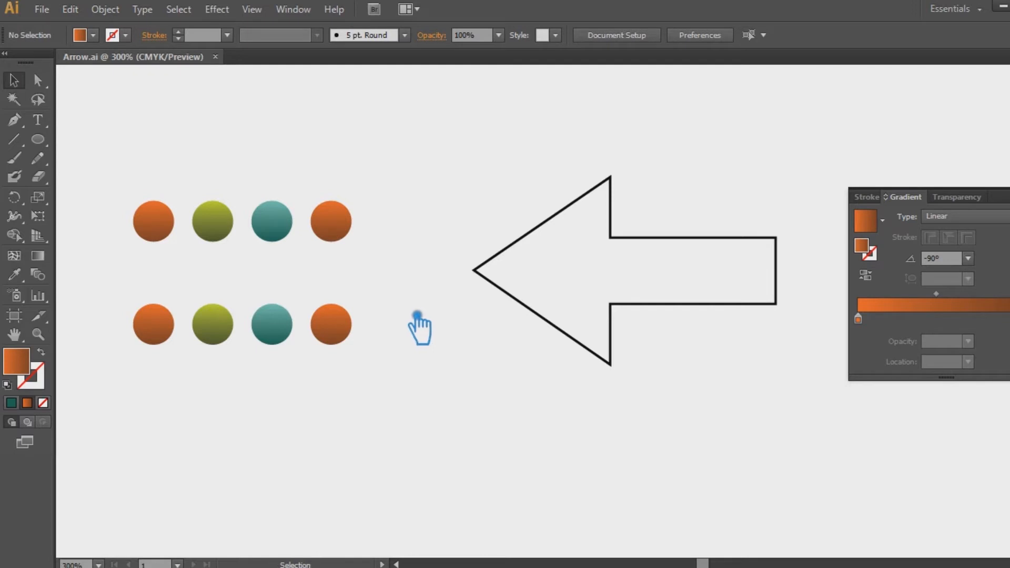
Step: Set the starting gradient colour of the upper row's fourth circle to a light brown around C48953
left_click(337, 225)
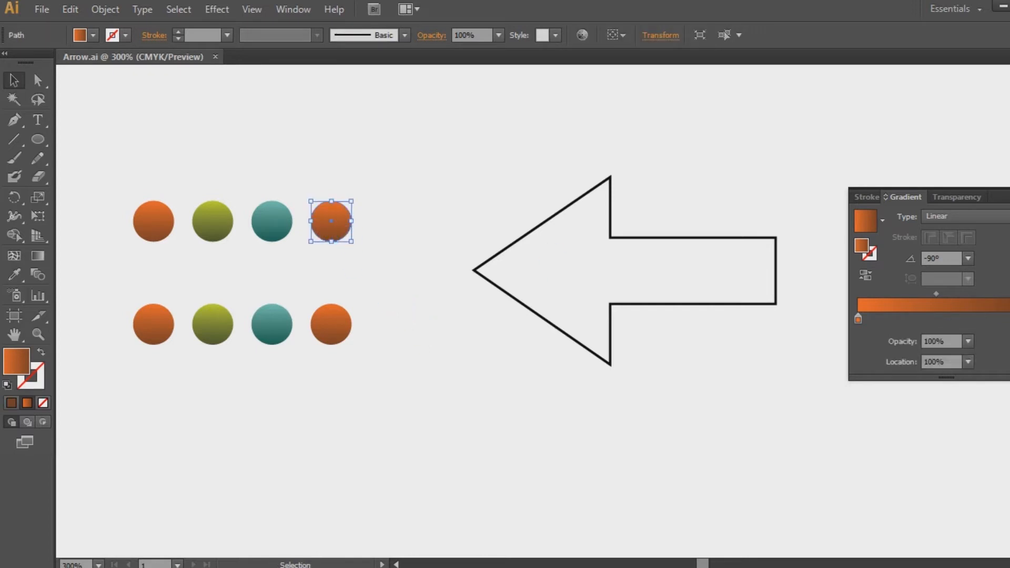
double_click(875, 255)
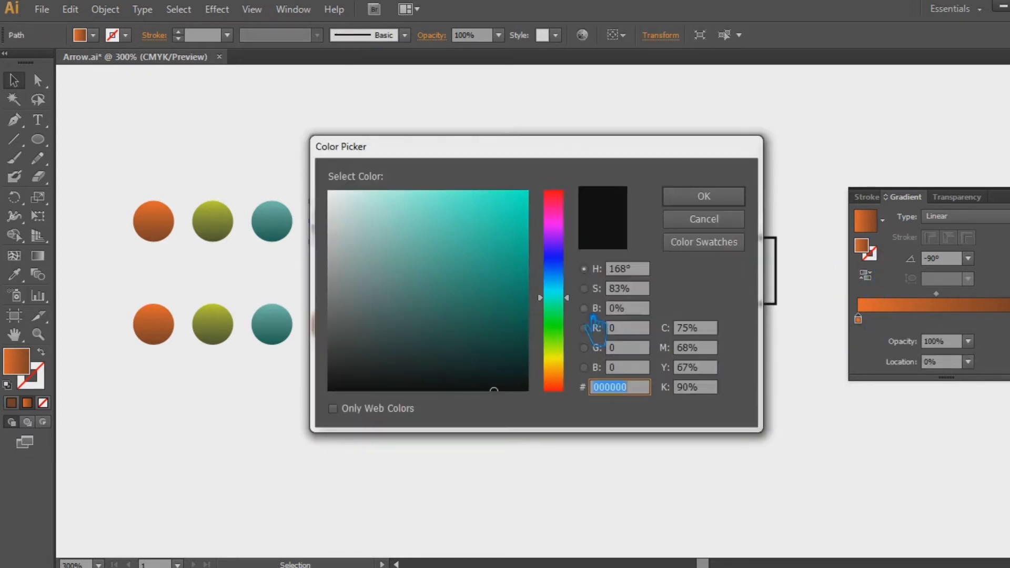
left_click(568, 374)
mouse_move(570, 380)
left_mouse_down()
mouse_move(570, 369)
mouse_move(570, 382)
left_mouse_up()
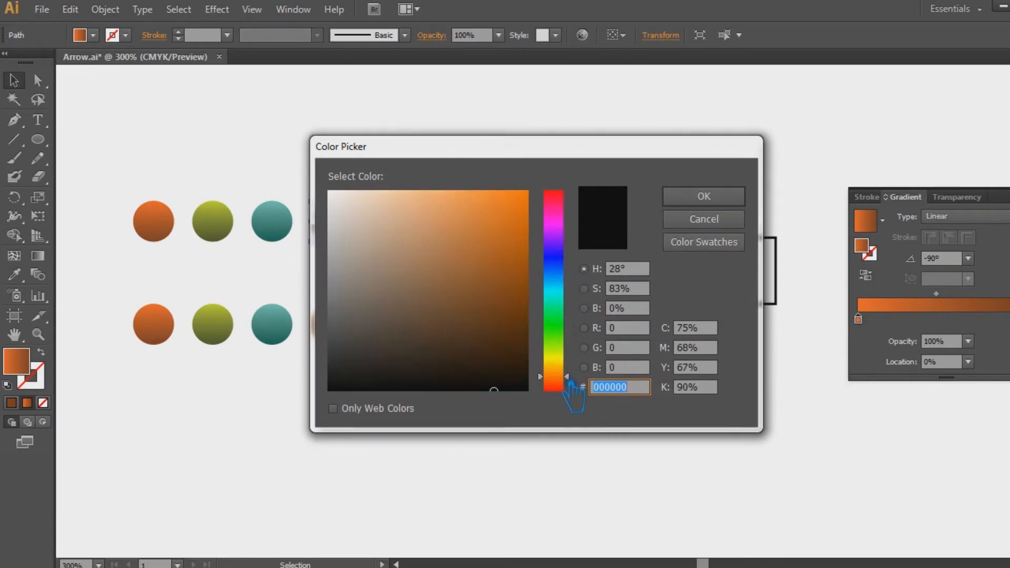
left_click_drag(476, 291, 431, 240)
left_click_drag(568, 380, 573, 392)
mouse_move(461, 247)
left_mouse_down()
mouse_move(443, 278)
mouse_move(465, 268)
mouse_move(460, 248)
left_mouse_up()
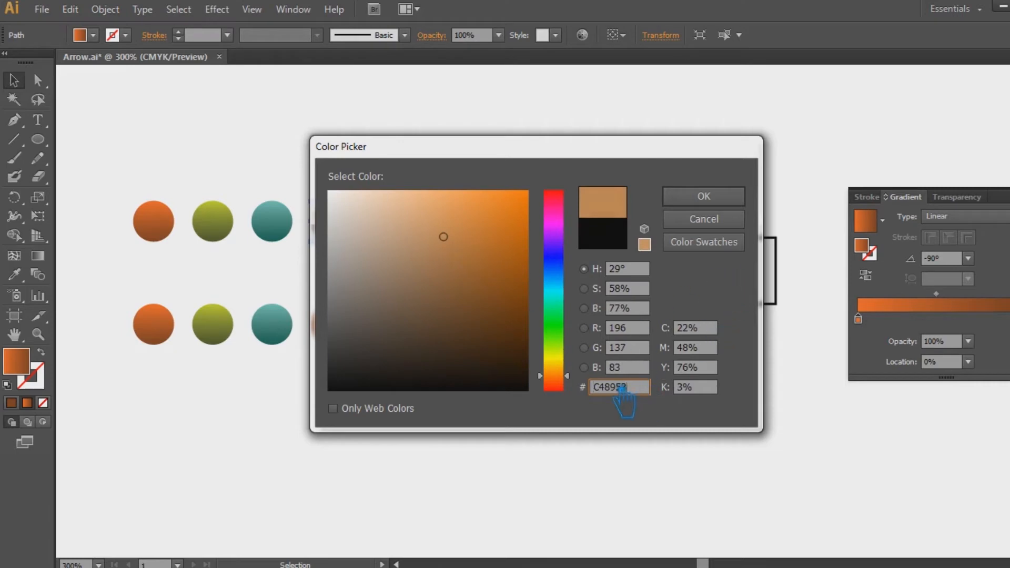
left_click(702, 199)
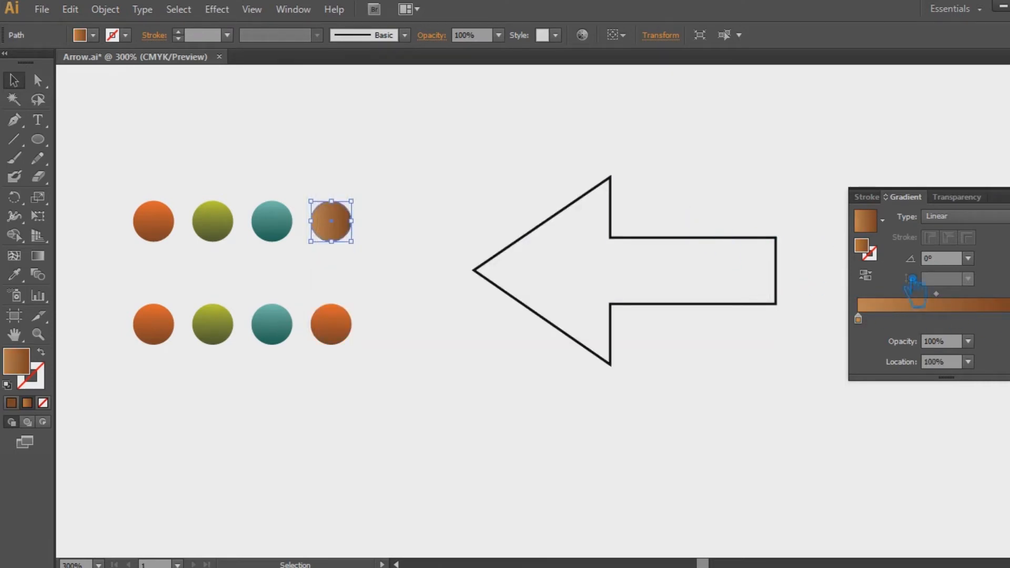
Step: Set the fourth circle's ending gradient colour to dark brown 684427
double_click(862, 247)
left_click(638, 329)
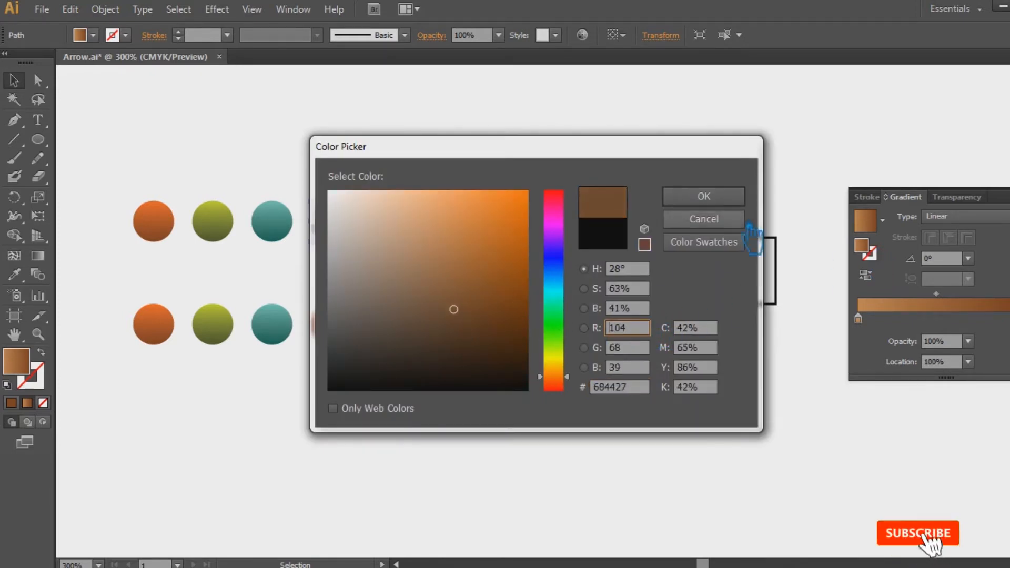
left_click(725, 199)
left_click(465, 329)
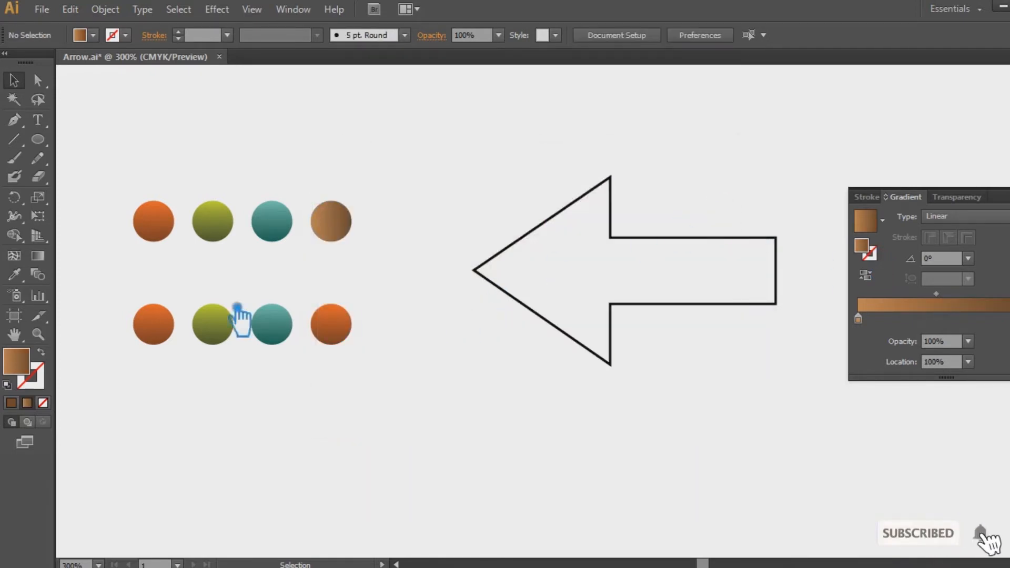
Step: Redirect the brown circle's gradient vertically downward and shift its midpoint towards the dark end
left_click(349, 220)
left_click(37, 255)
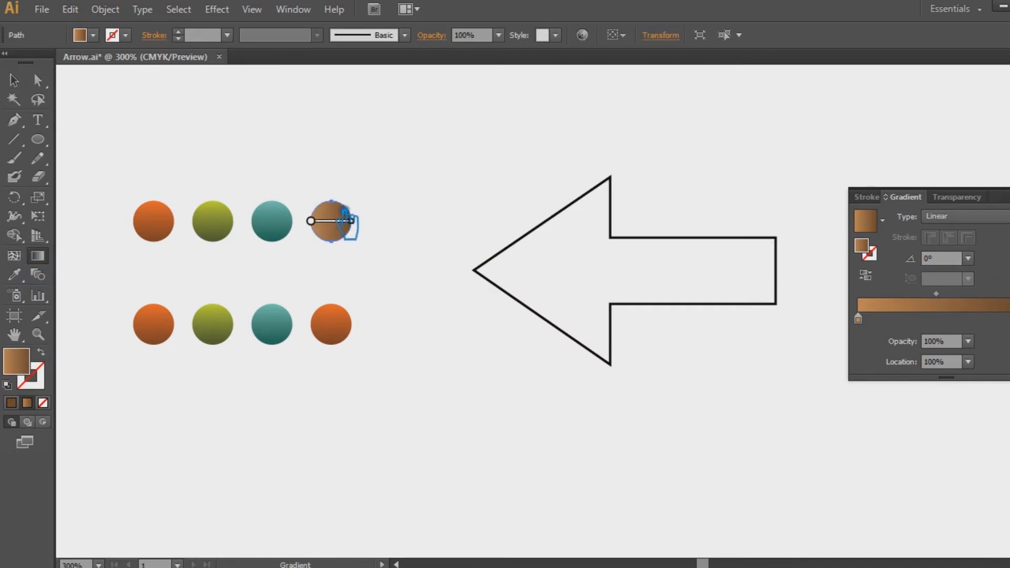
left_click_drag(347, 220, 349, 246)
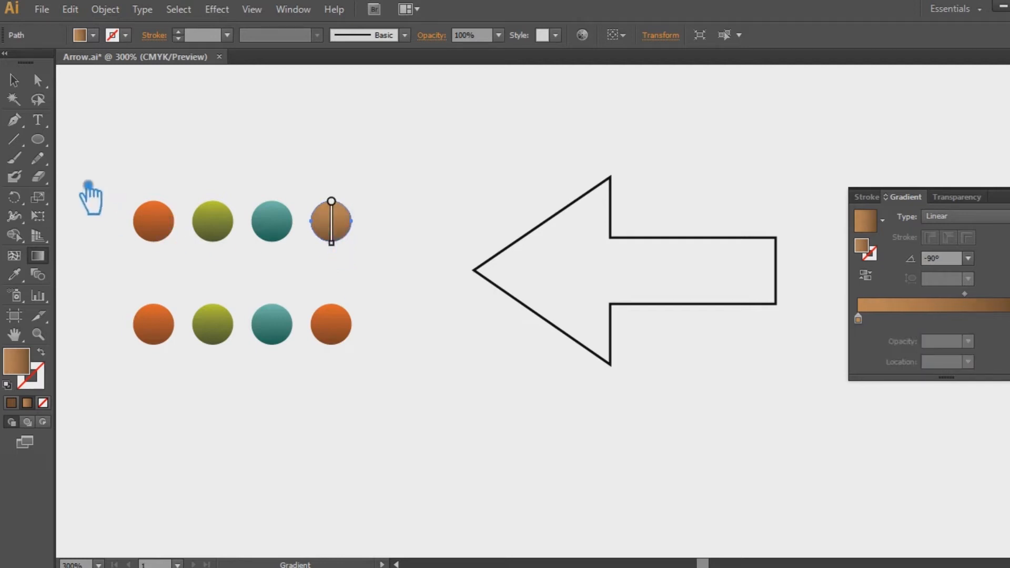
left_click(16, 82)
left_click(398, 159)
Step: Shift the gradient midpoint of the upper row's teal circle towards its dark end
left_click(282, 225)
left_click(39, 256)
left_click_drag(280, 233, 280, 236)
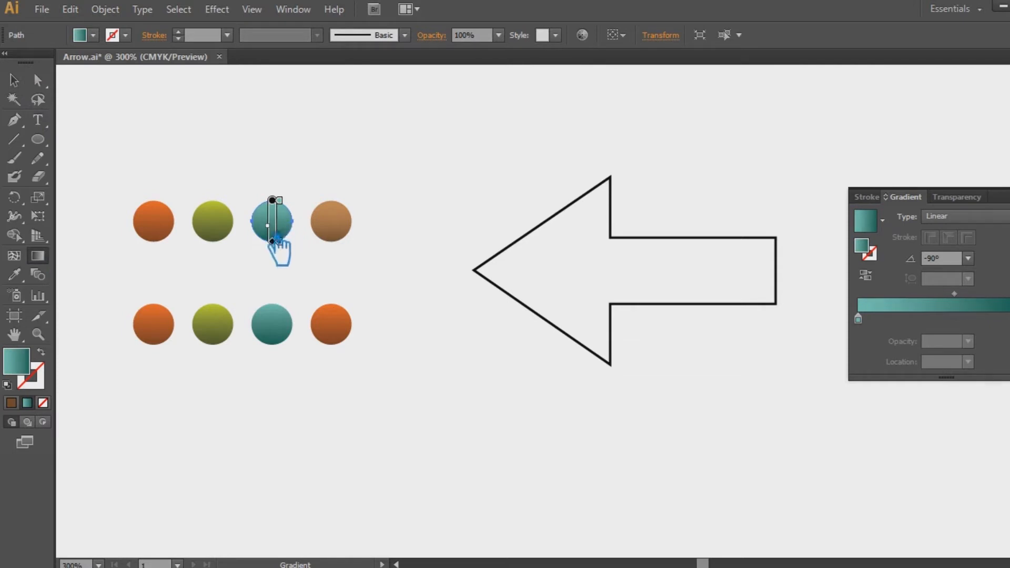
key("v")
left_click(438, 284)
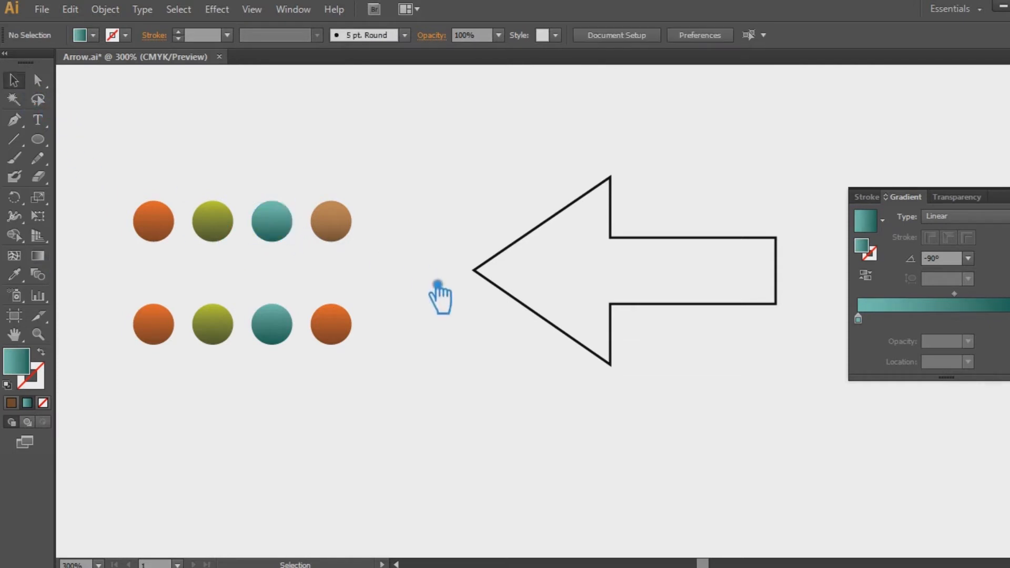
Step: Shift the gradient midpoints of the upper row's green and orange circles towards their dark ends
left_click(222, 231)
left_click(37, 256)
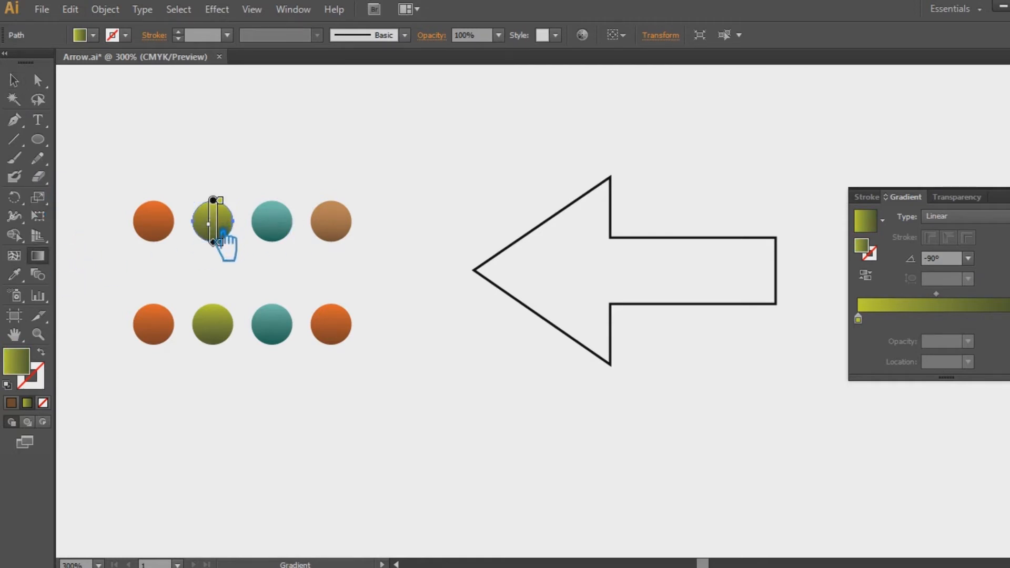
left_click(14, 80)
left_click(253, 176)
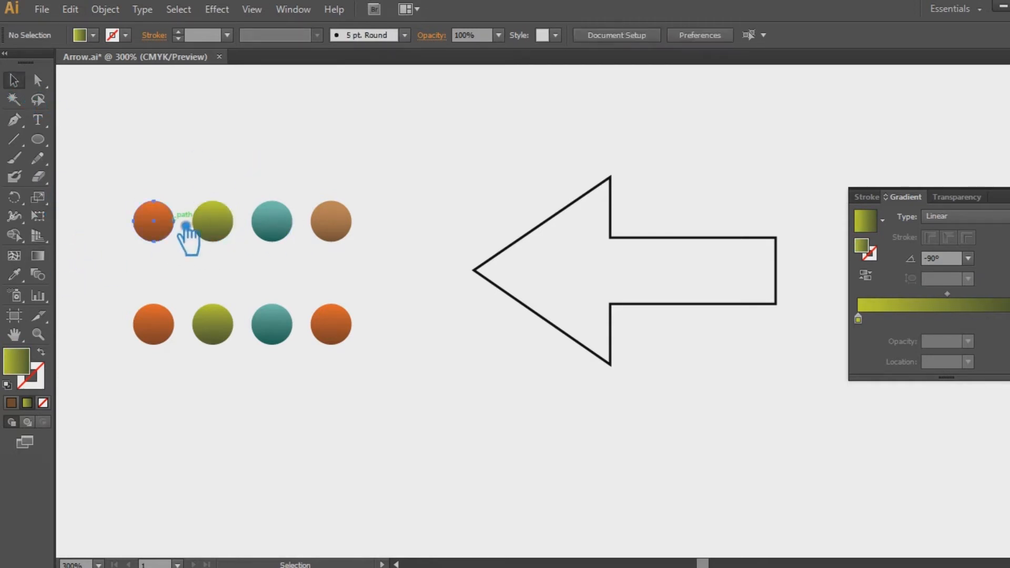
left_click(165, 231)
left_click(37, 256)
mouse_move(163, 229)
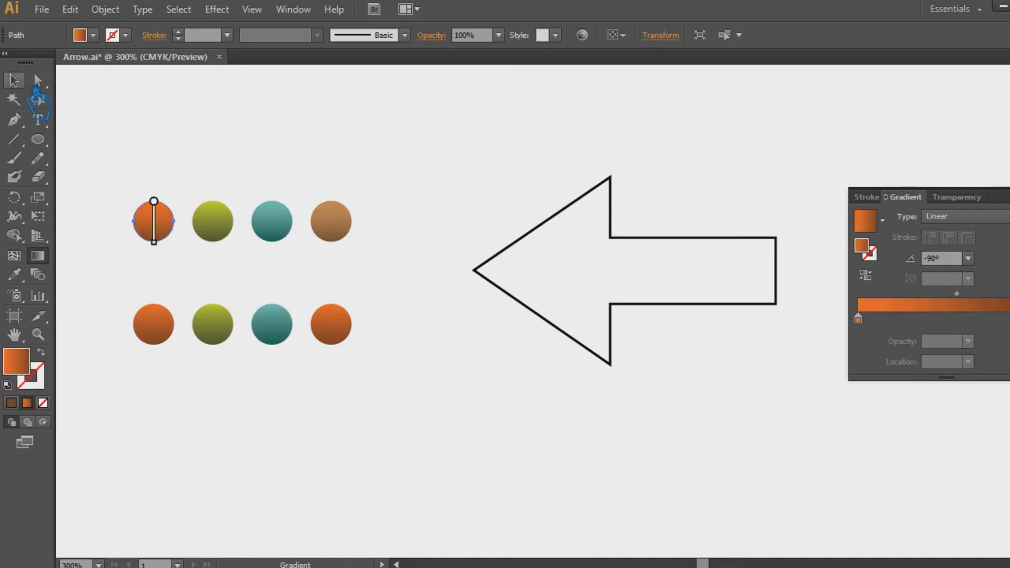
left_click(14, 81)
left_click(129, 106)
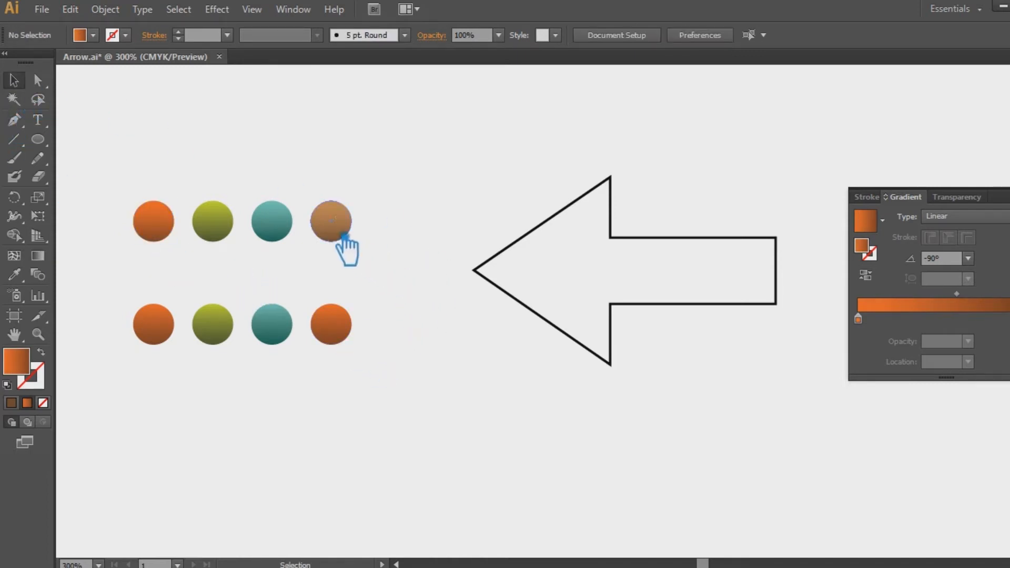
Step: Replace the lower row's fourth and third circles with copies of the adjusted brown and teal circles above them
left_click_drag(346, 239, 351, 337)
left_click(388, 336)
left_click(348, 334)
key("Delete")
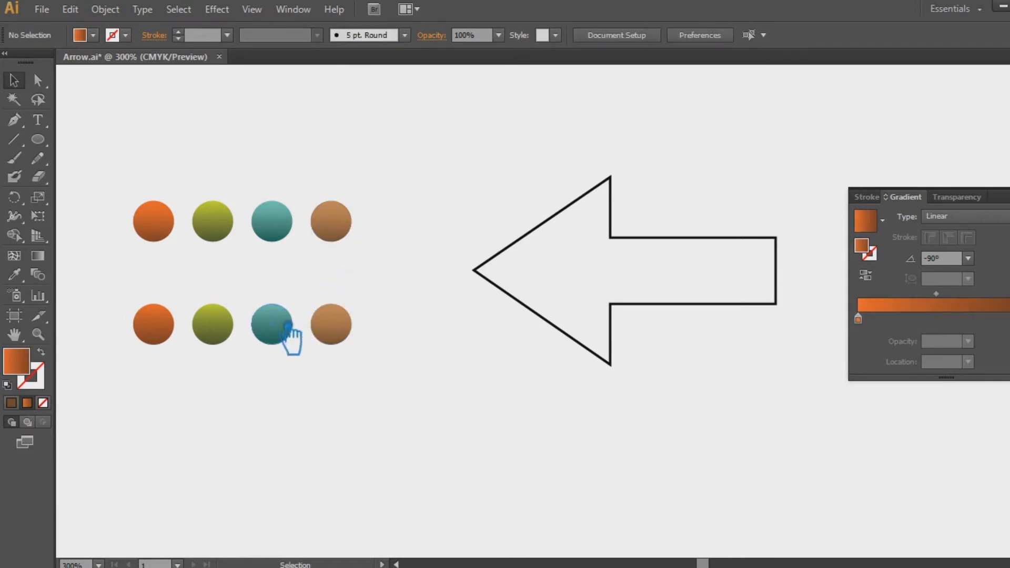
left_click_drag(287, 221, 289, 326)
left_click(318, 292)
left_click(289, 327)
left_click(293, 337)
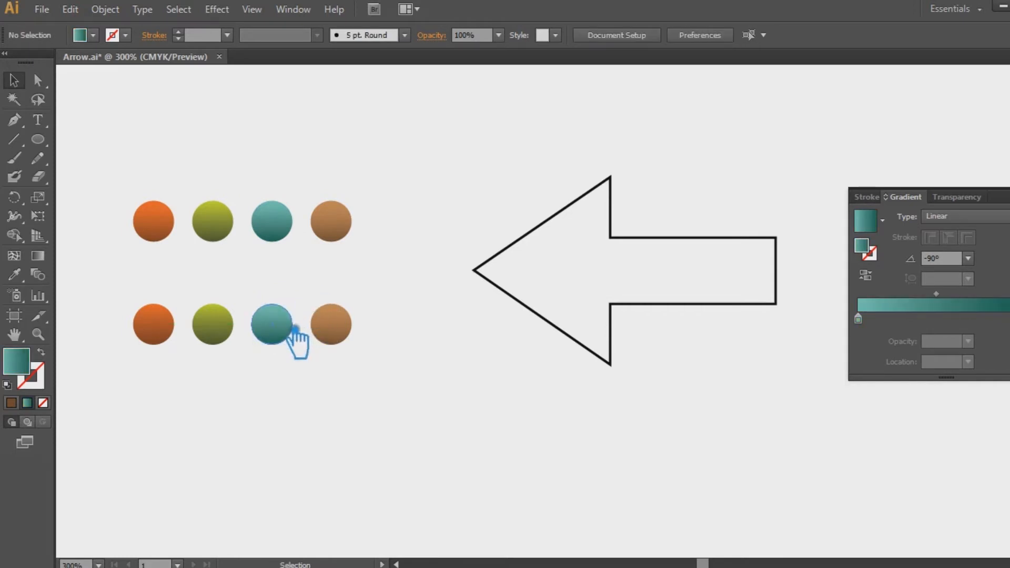
Step: Replace the lower row's second and first circles with copies of the adjusted green and orange circles above them
left_click(234, 222)
left_click(258, 169)
left_click_drag(233, 221, 232, 326)
left_click(240, 321)
left_click(238, 321)
left_click(234, 310)
left_click_drag(166, 230, 175, 337)
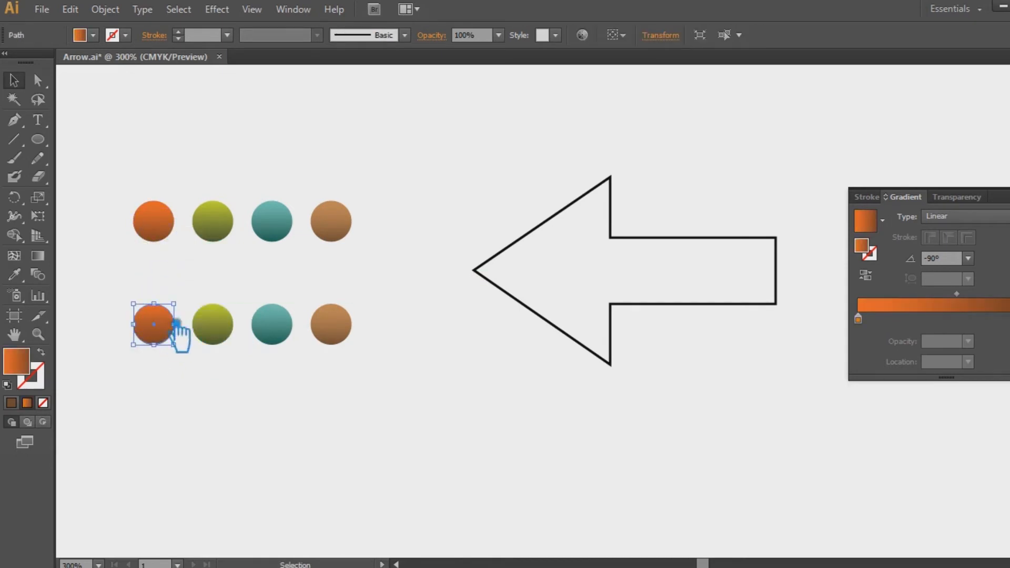
left_click(167, 341)
left_click(167, 332)
key("Delete")
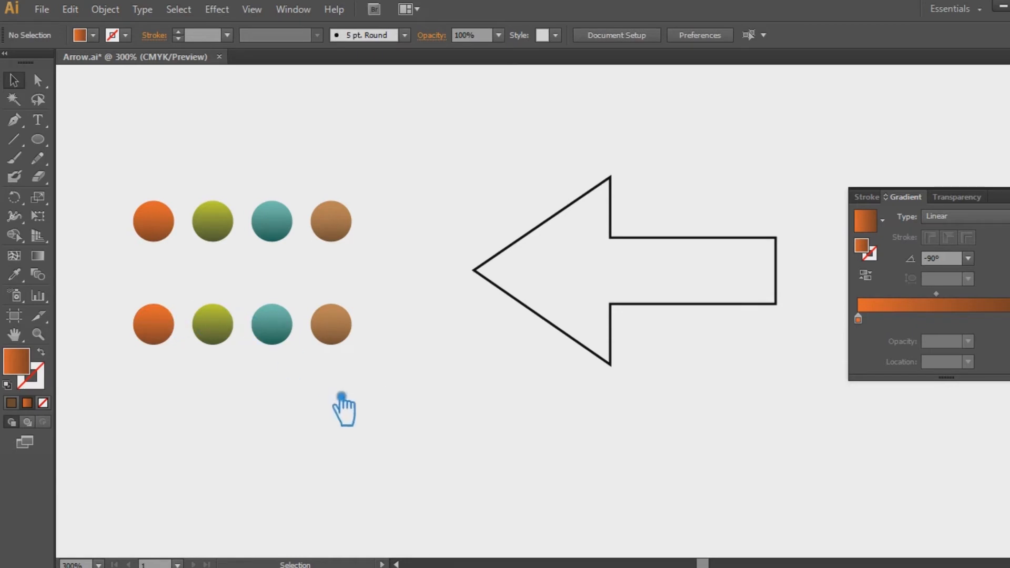
Step: Create a copy of the left-pointing arrow rotated 90° about the upper corner of its tail end
left_click(1009, 221)
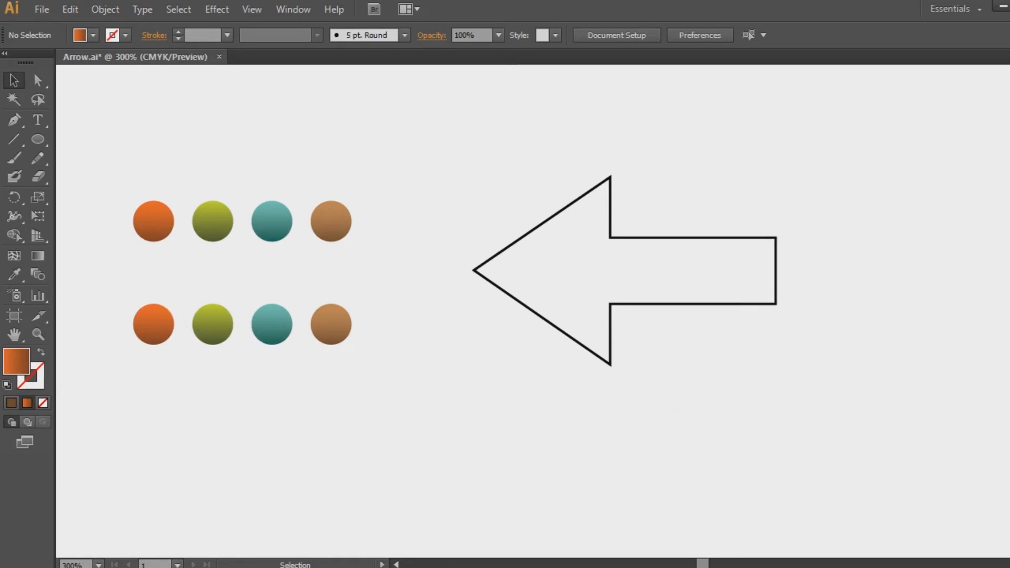
left_click_drag(883, 356, 848, 377)
left_click(757, 298)
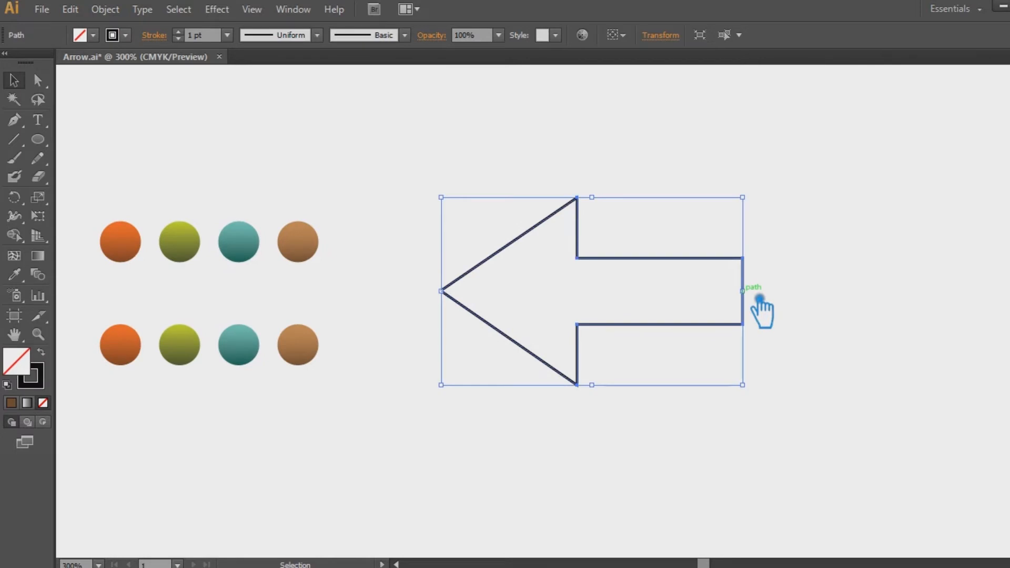
left_click(14, 197)
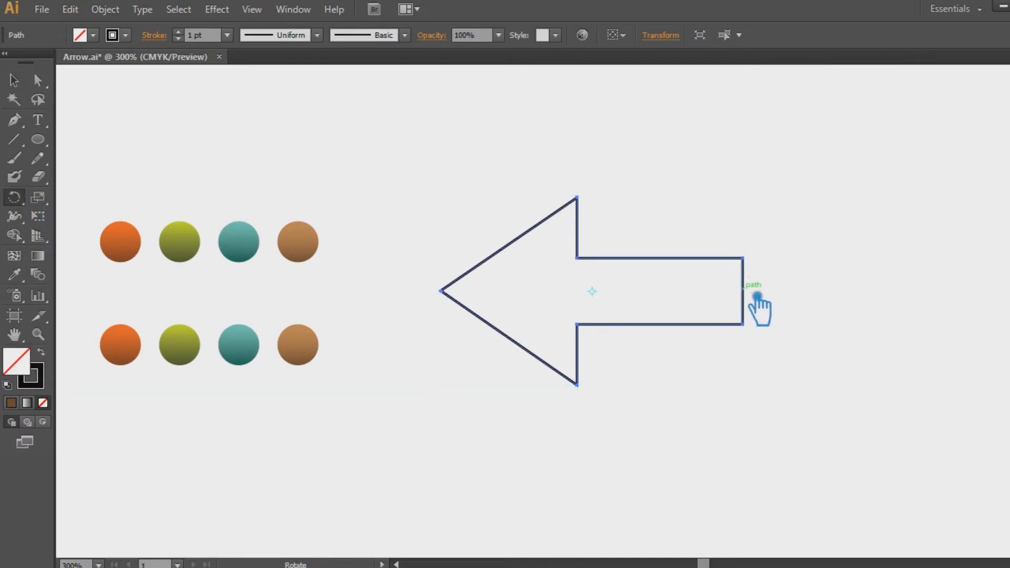
left_click(755, 264, "alt")
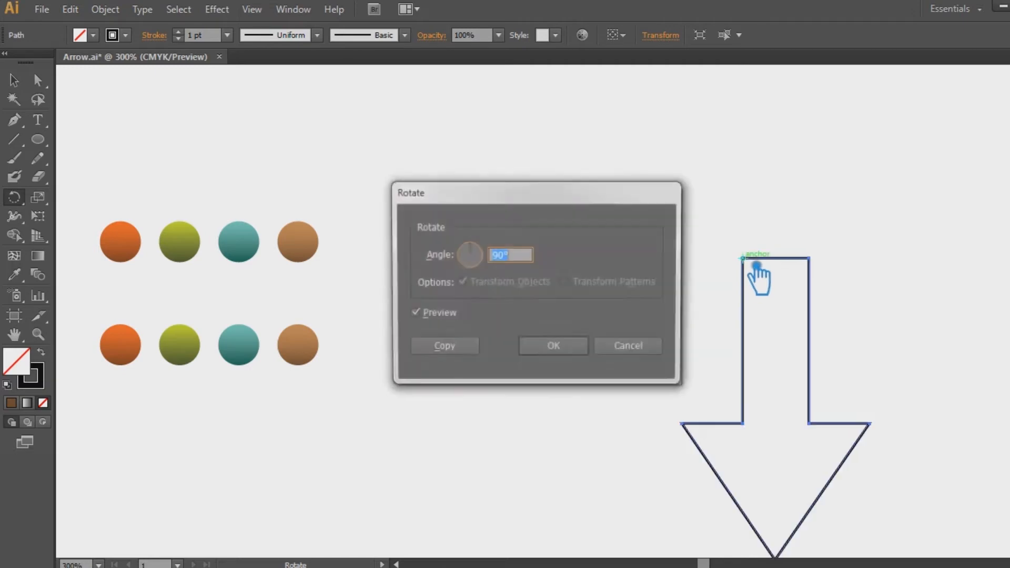
left_click(462, 348)
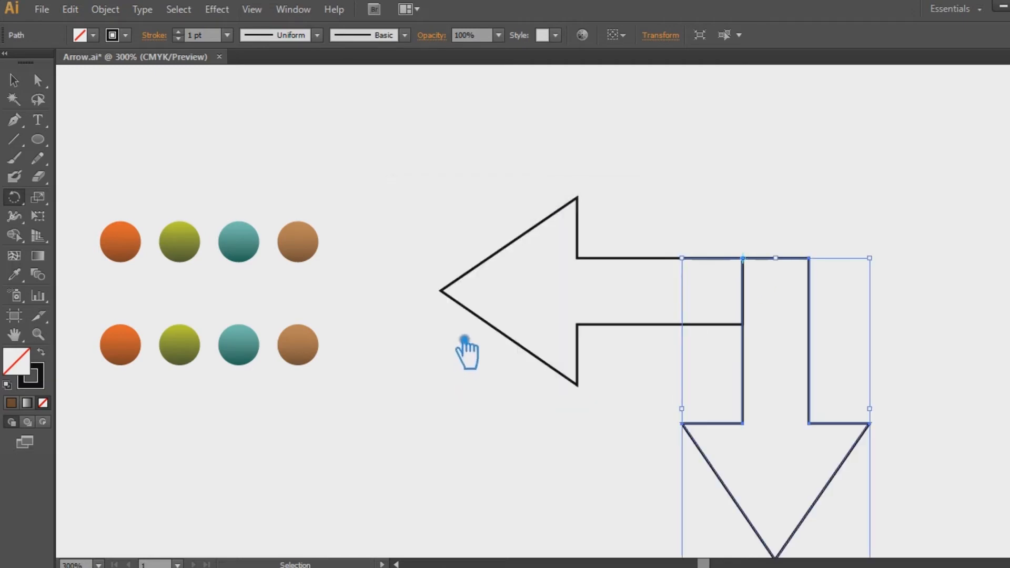
Step: Repeat the rotated copy twice to complete a pinwheel of four arrows around the shared corner, then deselect
key("ctrl+d")
key("ctrl+d")
left_click(17, 82)
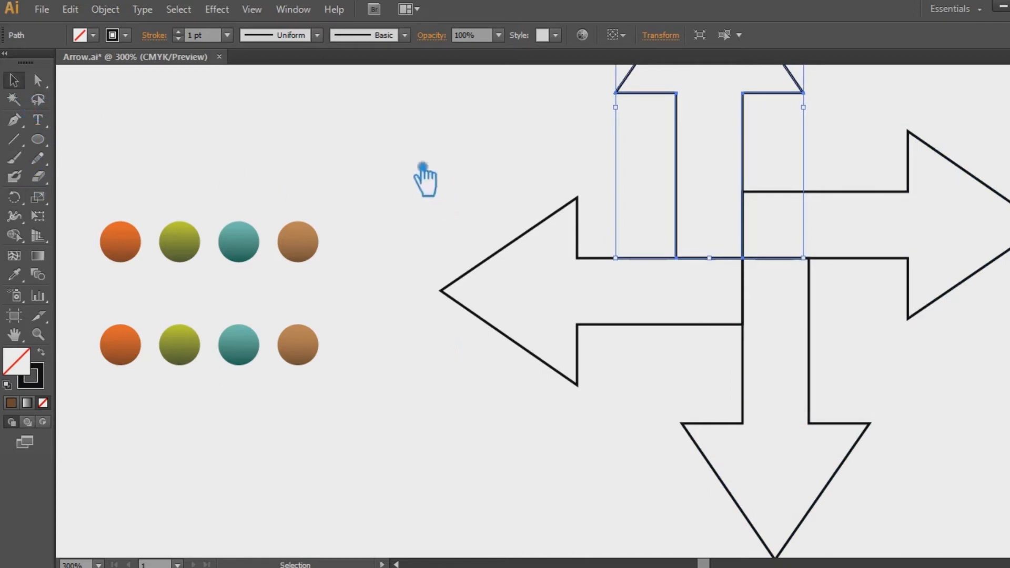
left_click(507, 252)
Step: Blend the upper and lower orange circles into one vertical bar
left_click_drag(324, 328, 293, 223)
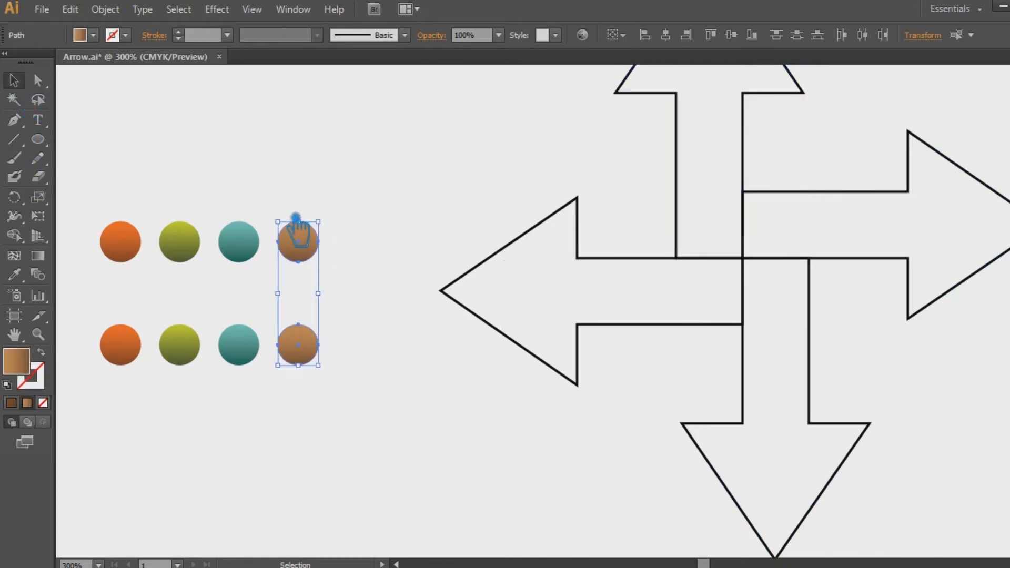
left_click_drag(113, 310, 90, 217)
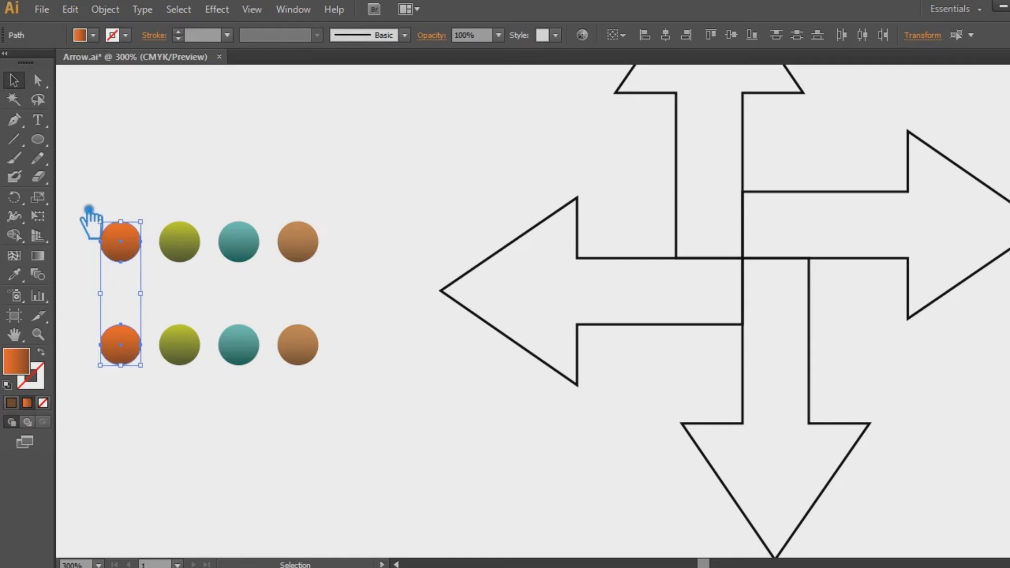
left_click(105, 8)
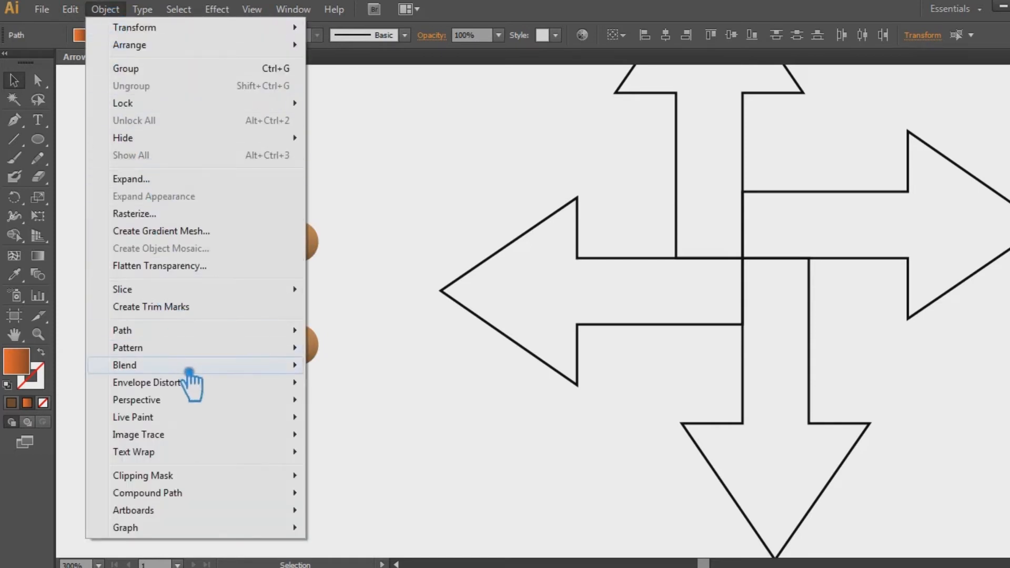
mouse_move(195, 365)
left_click(377, 370)
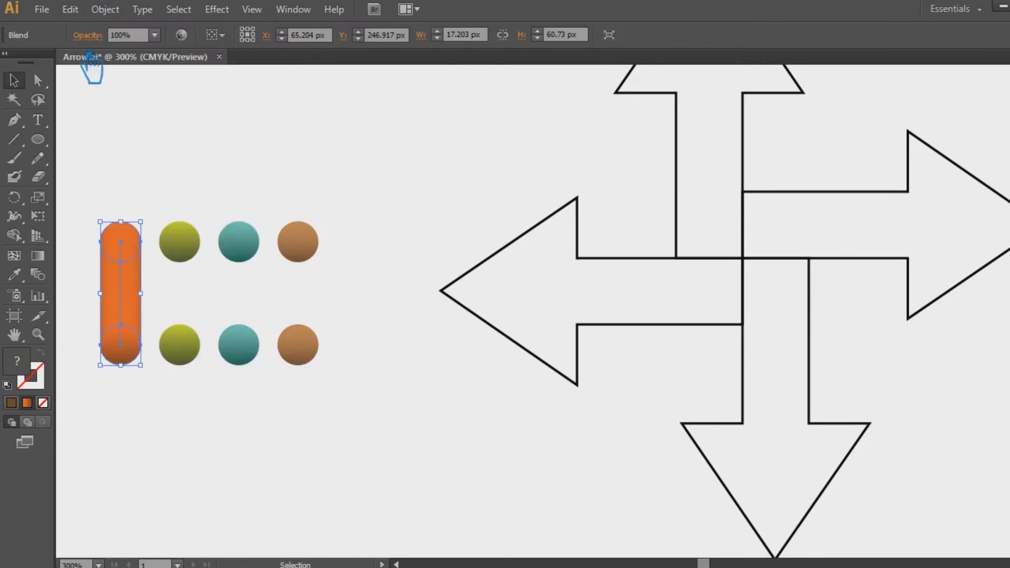
Step: Try a Specified Distance spacing of 3 px in the orange blend's options
left_click(105, 9)
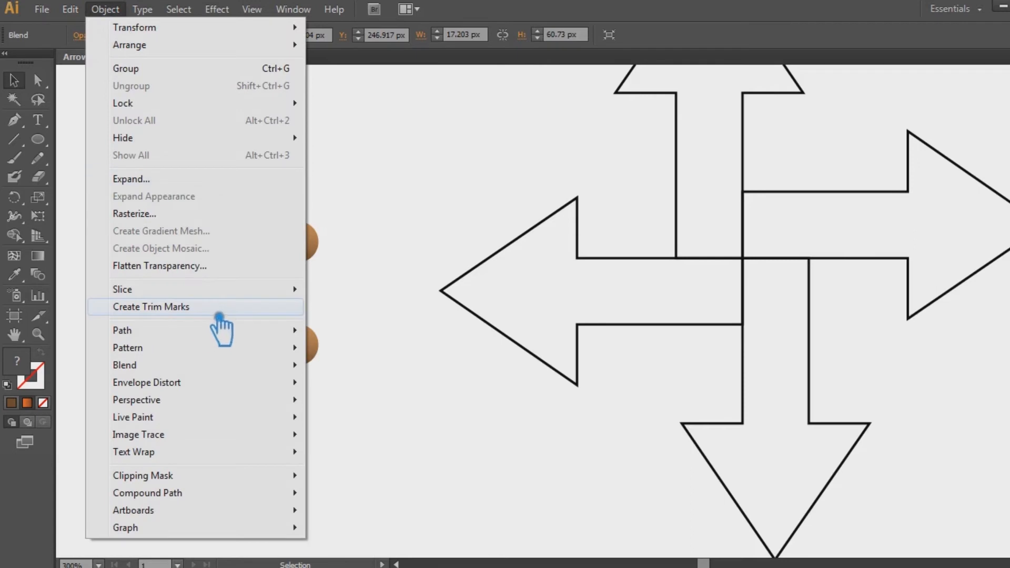
mouse_move(171, 368)
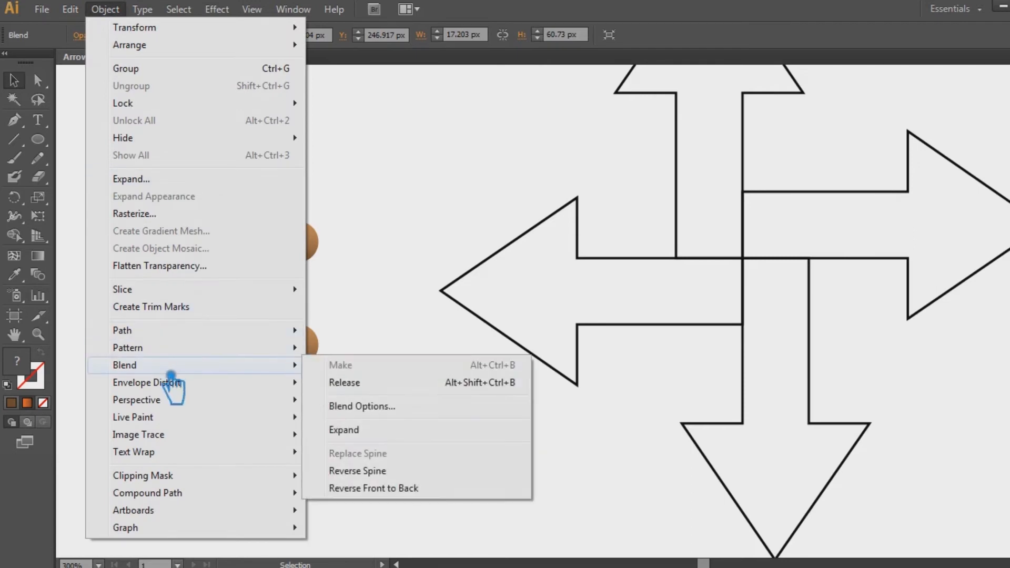
left_click(392, 412)
left_click(740, 190)
left_click(742, 234)
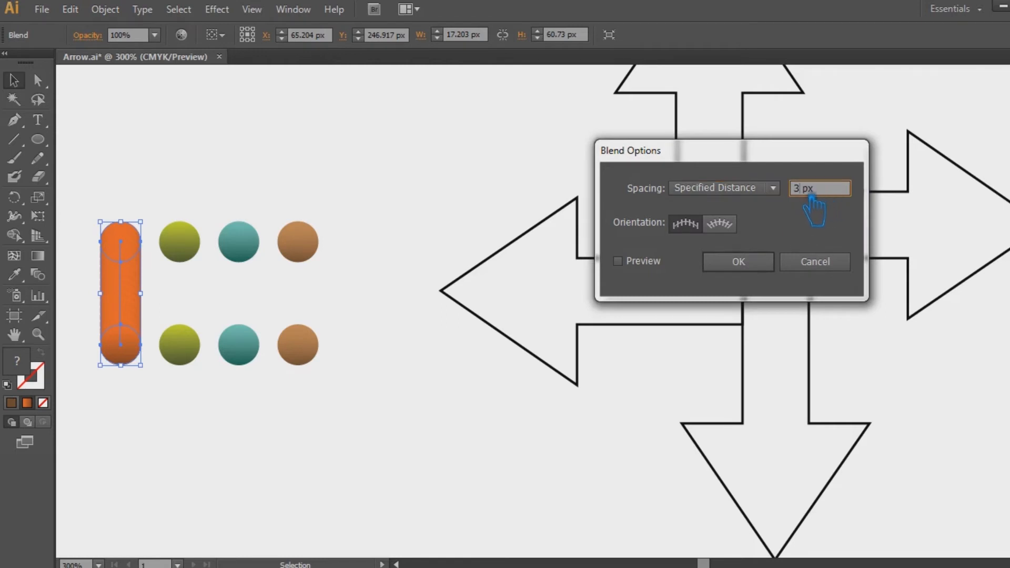
left_click(804, 266)
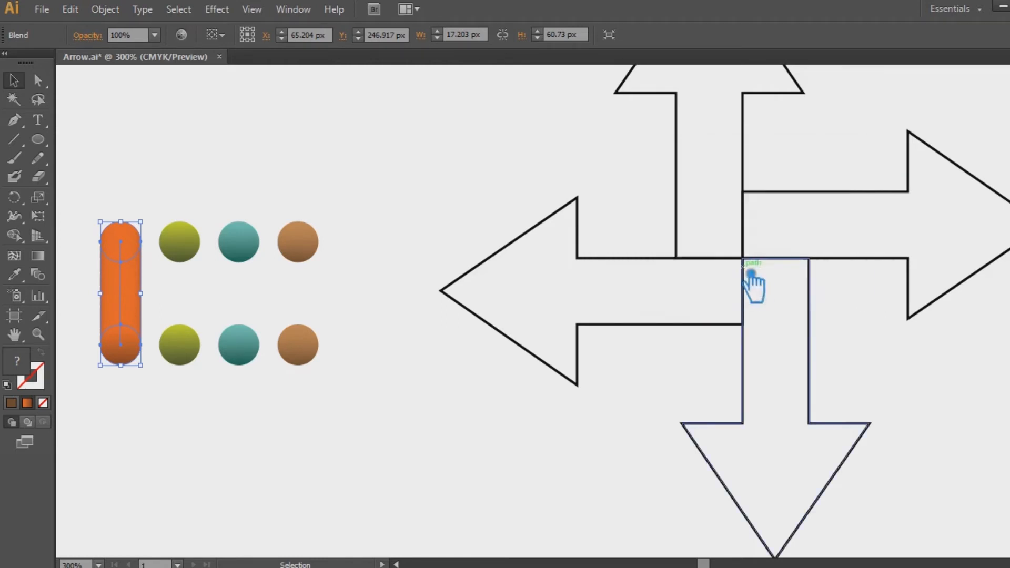
Step: Blend the upper and lower green circles into one vertical bar
left_click(379, 215)
left_click_drag(198, 389, 164, 224)
left_click(105, 9)
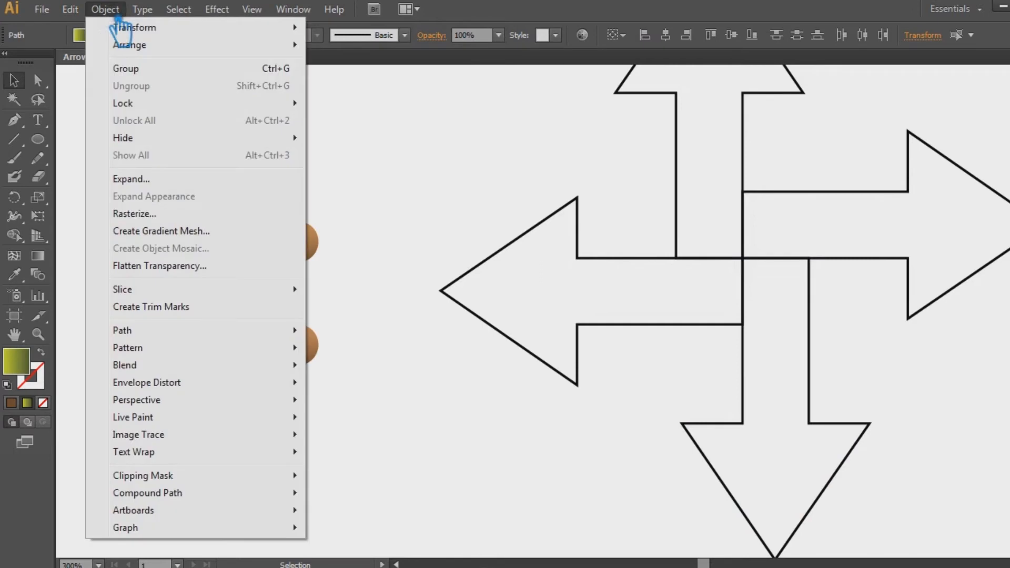
mouse_move(243, 371)
left_click(368, 365)
Step: Set the green blend's spacing to Specified Distance at 2 px
left_click(105, 9)
mouse_move(265, 366)
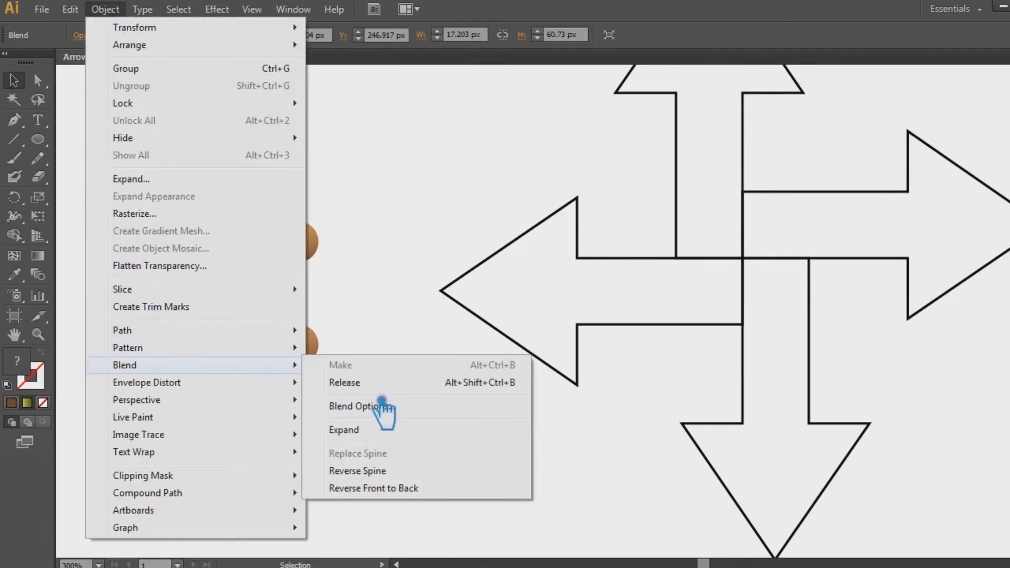
left_click(384, 405)
left_click(738, 188)
left_click(740, 239)
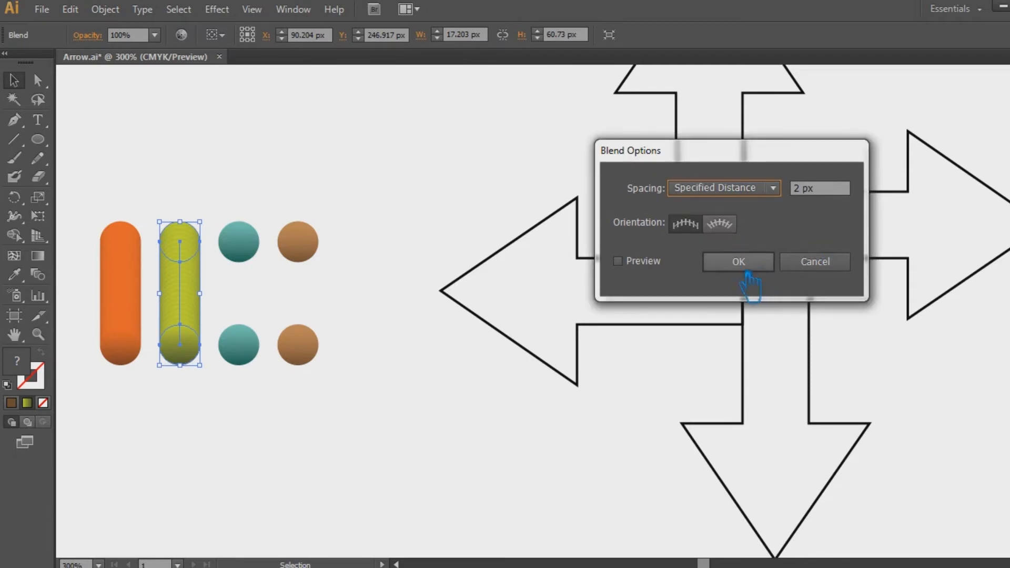
left_click(751, 268)
Step: Reopen the green blend's options to check its spacing setting
left_click(340, 319)
left_click(189, 269)
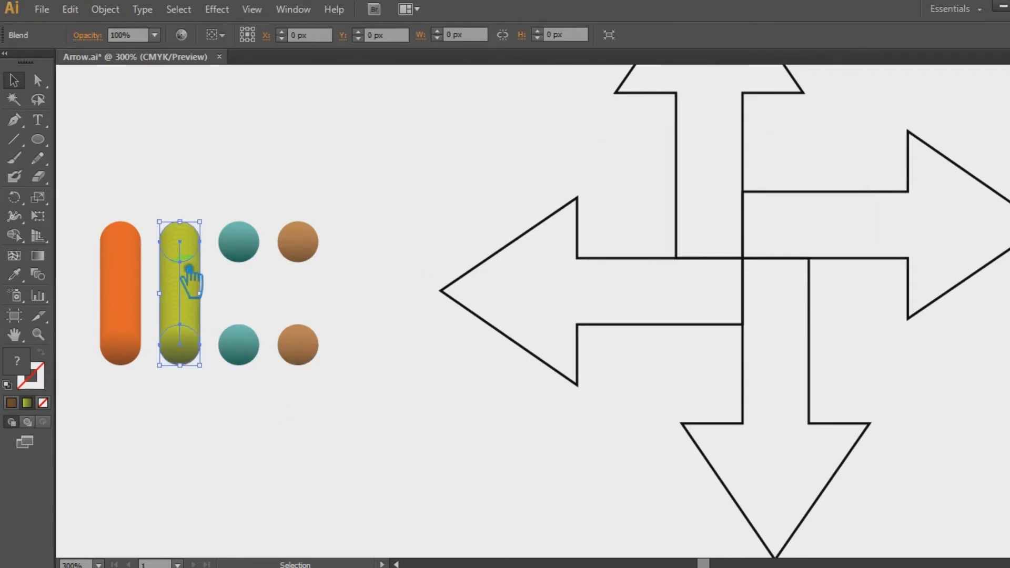
left_click(482, 199)
left_click(196, 263)
left_click(105, 9)
mouse_move(192, 367)
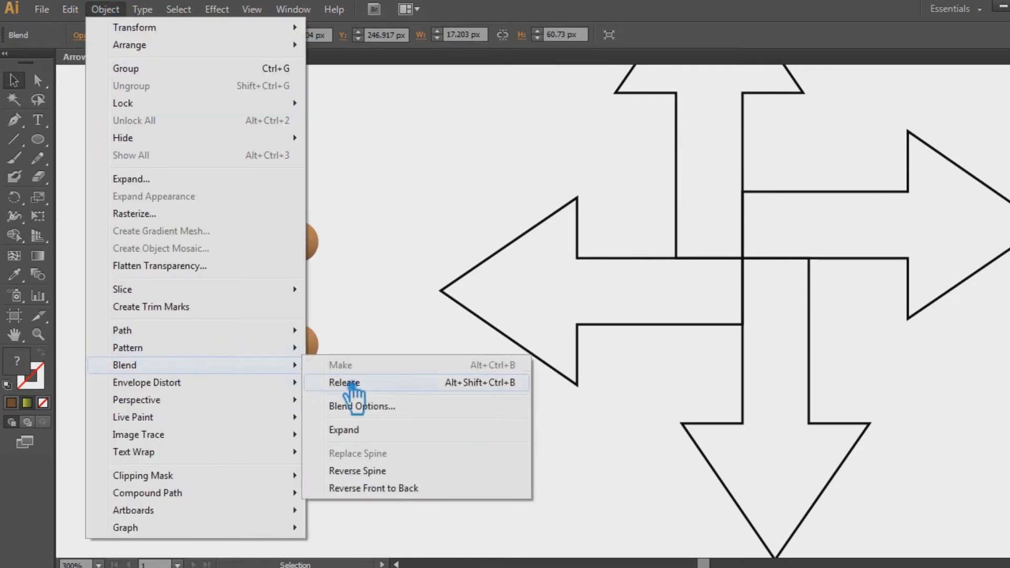
left_click(359, 406)
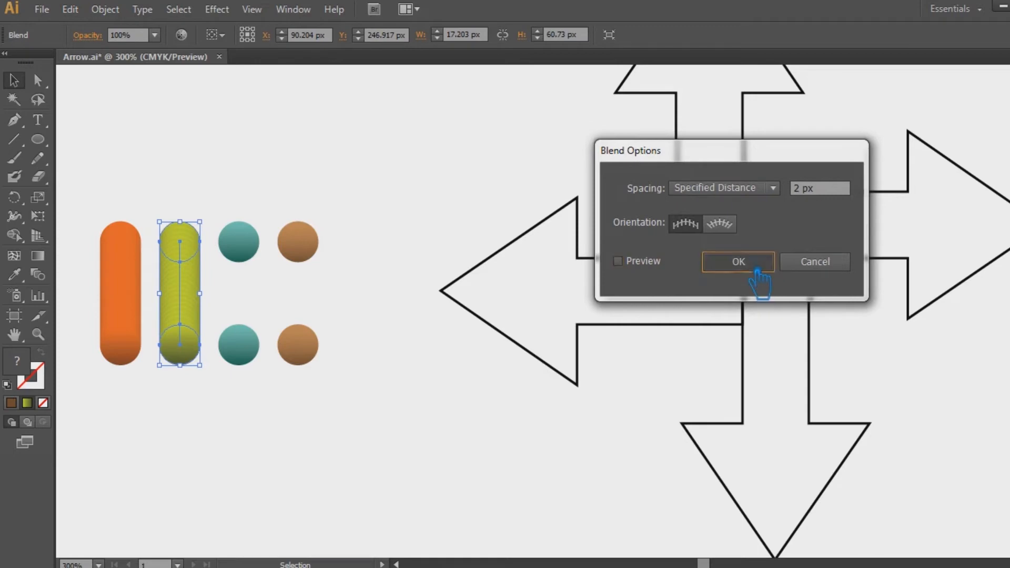
left_click(758, 266)
Step: Blend the upper and lower teal circles into one vertical bar
left_click(271, 174)
left_click_drag(267, 400, 237, 232)
left_click(105, 9)
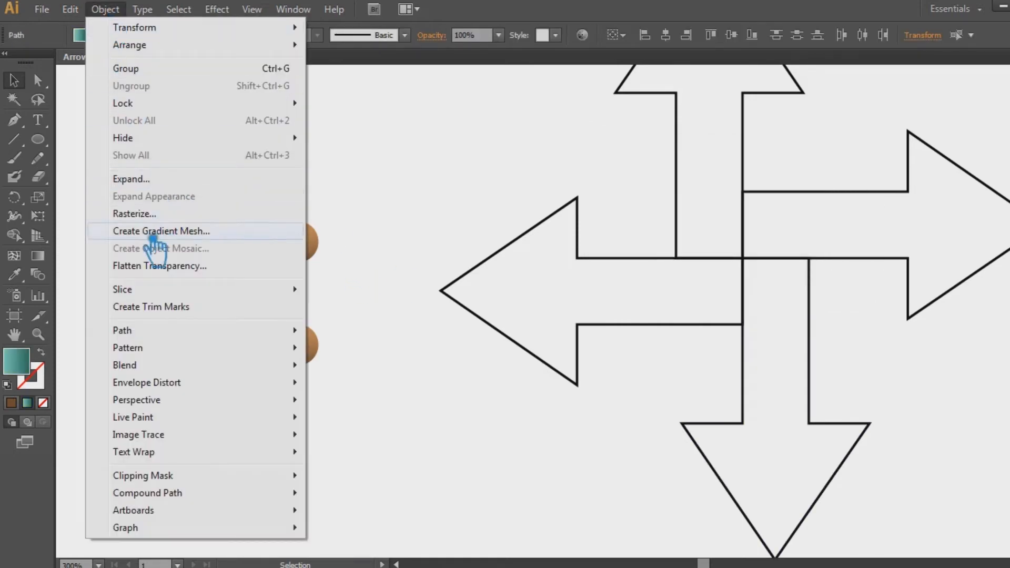
mouse_move(175, 371)
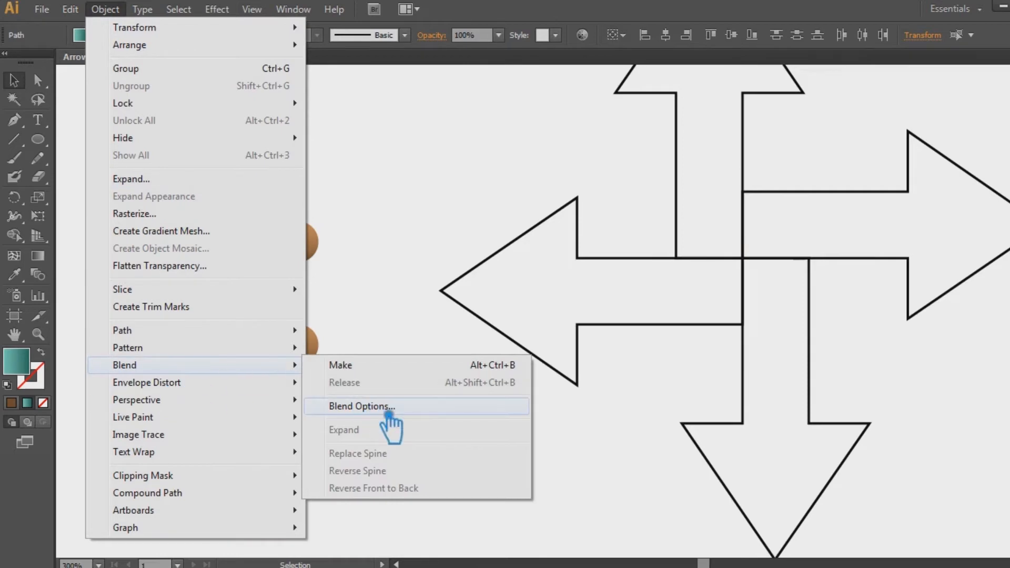
left_click(376, 366)
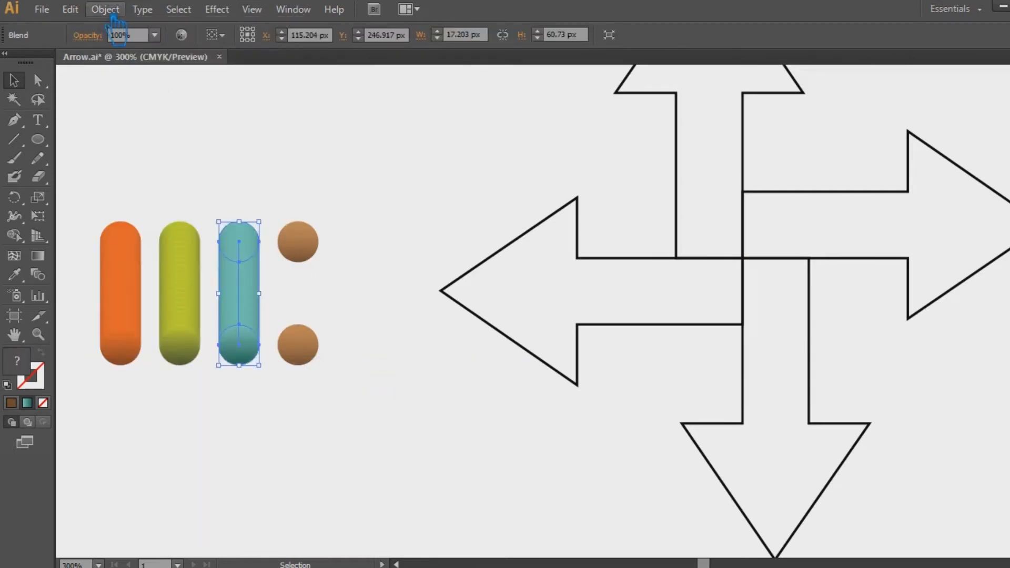
Step: Set the teal blend's spacing to Specified Distance at 2 px
left_click(111, 11)
mouse_move(274, 364)
left_click(452, 404)
left_click(731, 188)
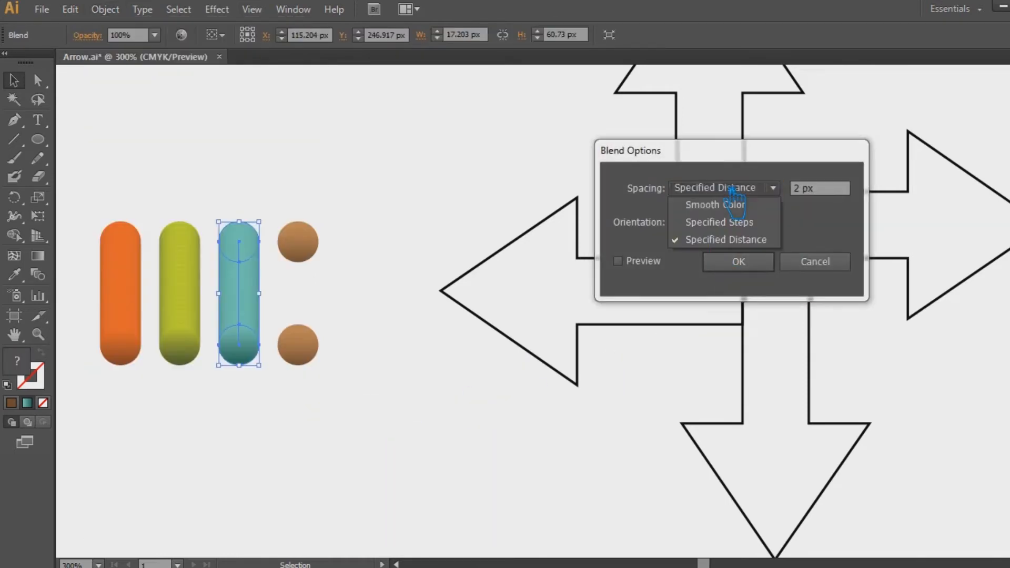
left_click(732, 239)
left_click(745, 265)
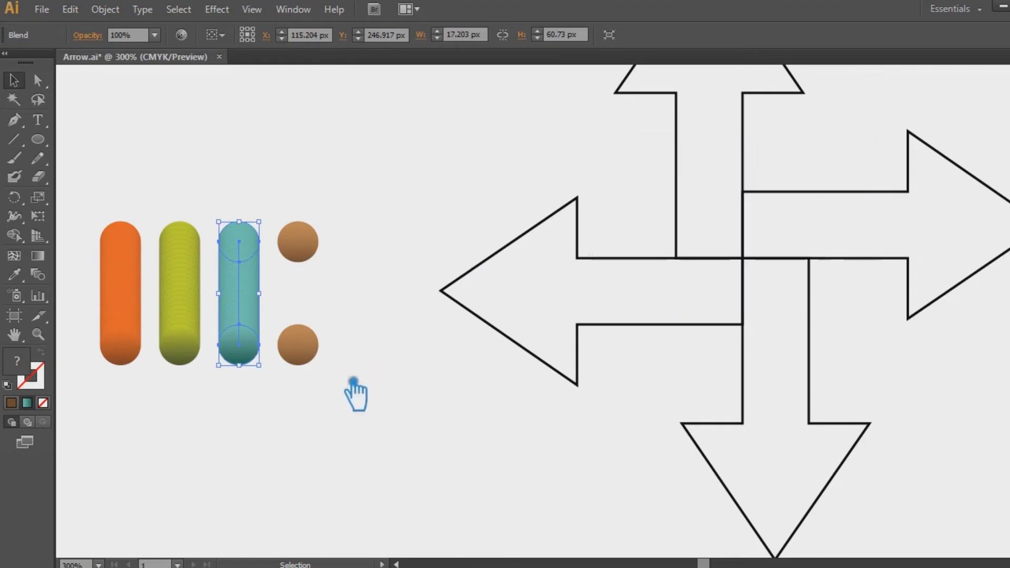
Step: Blend the upper and lower brown circles into one vertical bar
left_click_drag(340, 374, 284, 186)
left_click(110, 11)
mouse_move(270, 363)
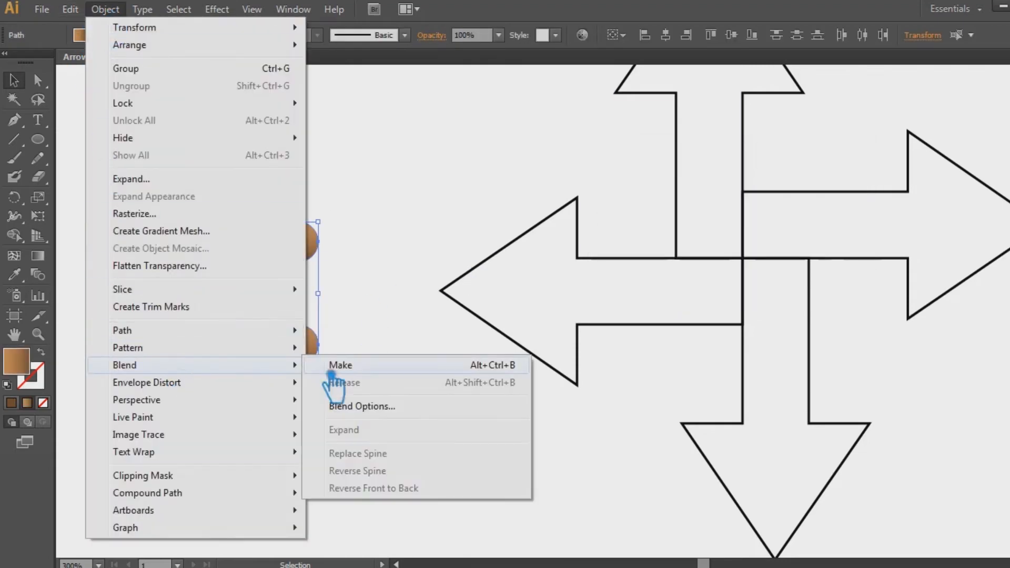
left_click(393, 401)
left_click(739, 190)
left_click(725, 219)
left_click(757, 266)
left_click(106, 10)
mouse_move(255, 363)
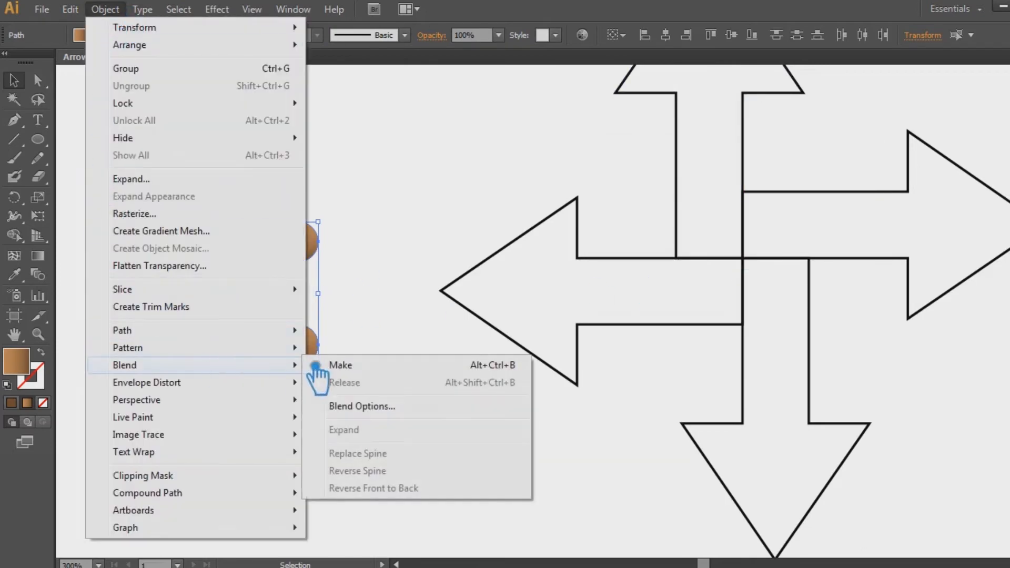
left_click(383, 368)
Step: Set the brown blend's spacing to Specified Distance at 2 px and deselect it
left_click(105, 9)
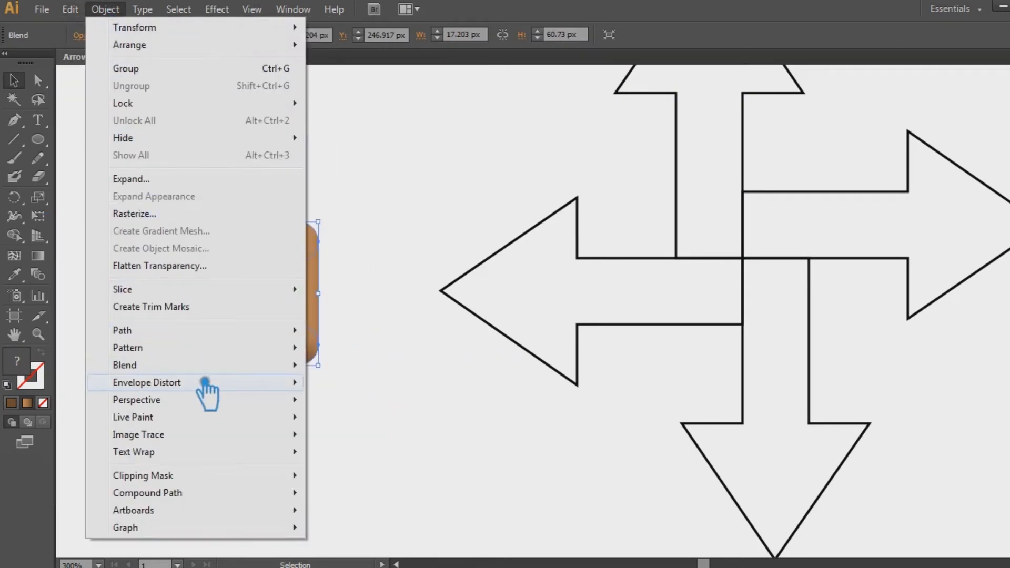
mouse_move(208, 365)
left_click(393, 406)
left_click(762, 188)
left_click(735, 234)
left_click(738, 261)
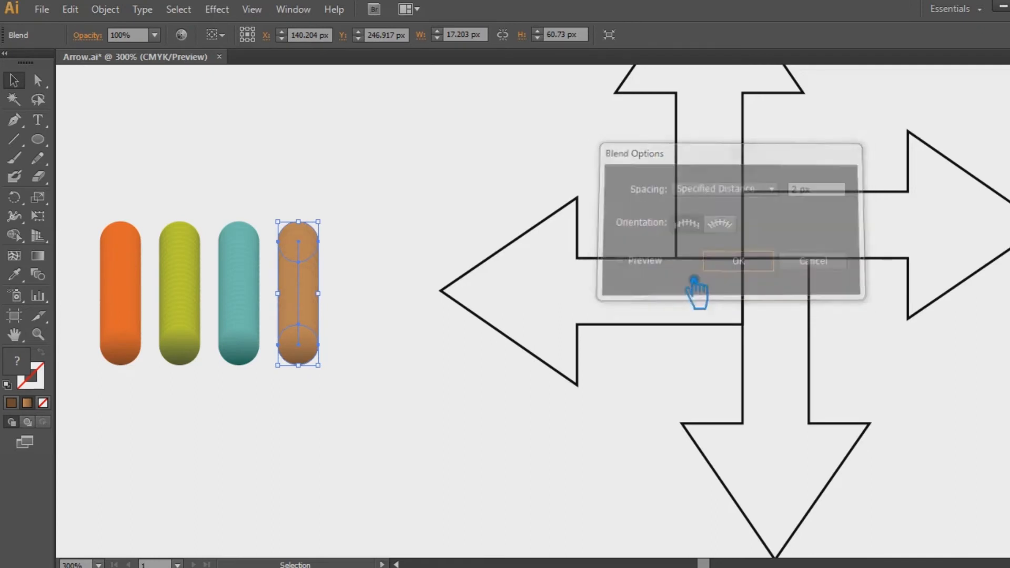
left_click(335, 283)
left_click_drag(408, 355, 381, 358)
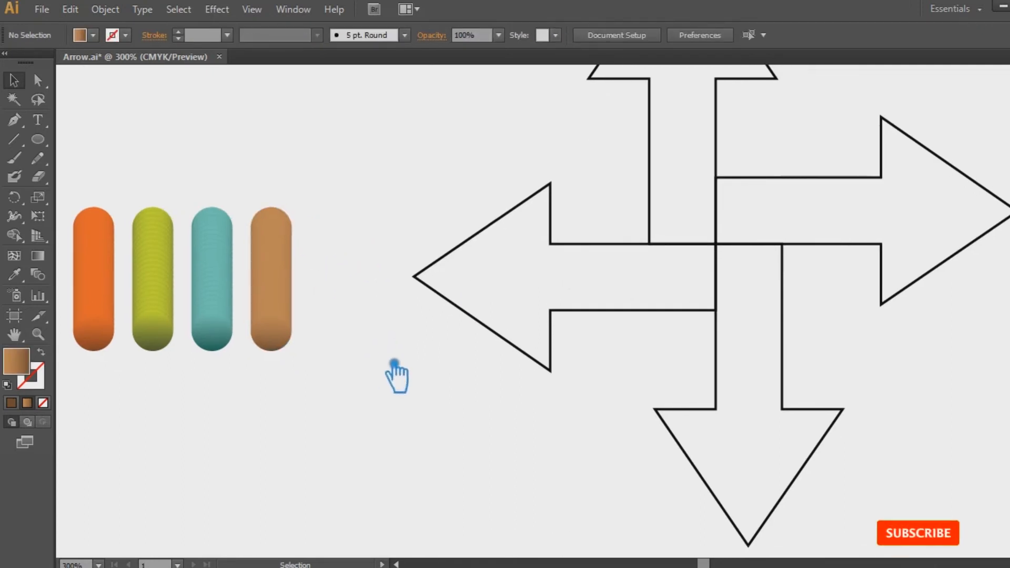
left_click(443, 294)
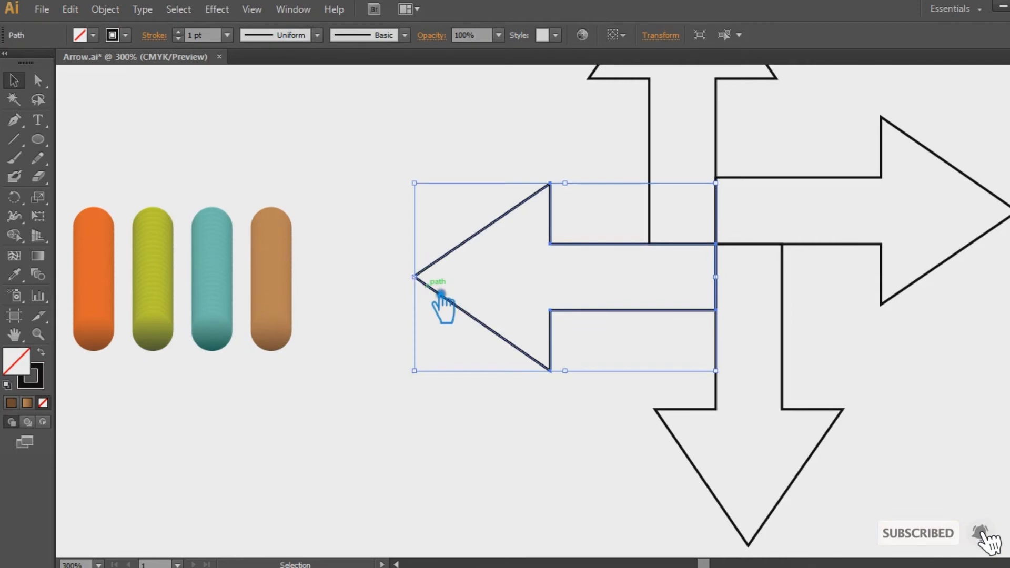
left_click(112, 273, "shift")
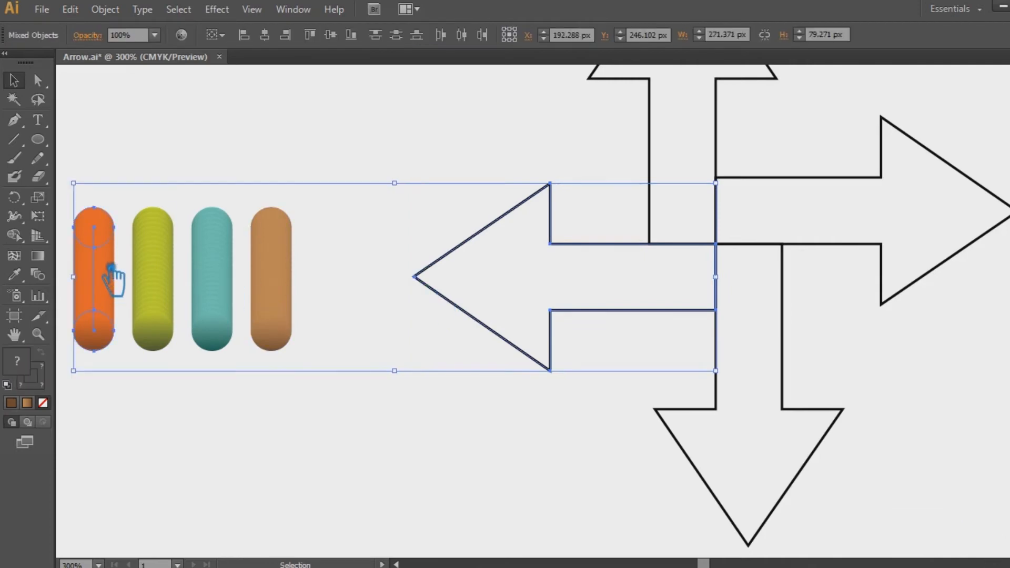
left_click(369, 140)
Step: Add three closely spaced anchor points along the lower edge of the left-pointing arrow's shaft
left_click(632, 311)
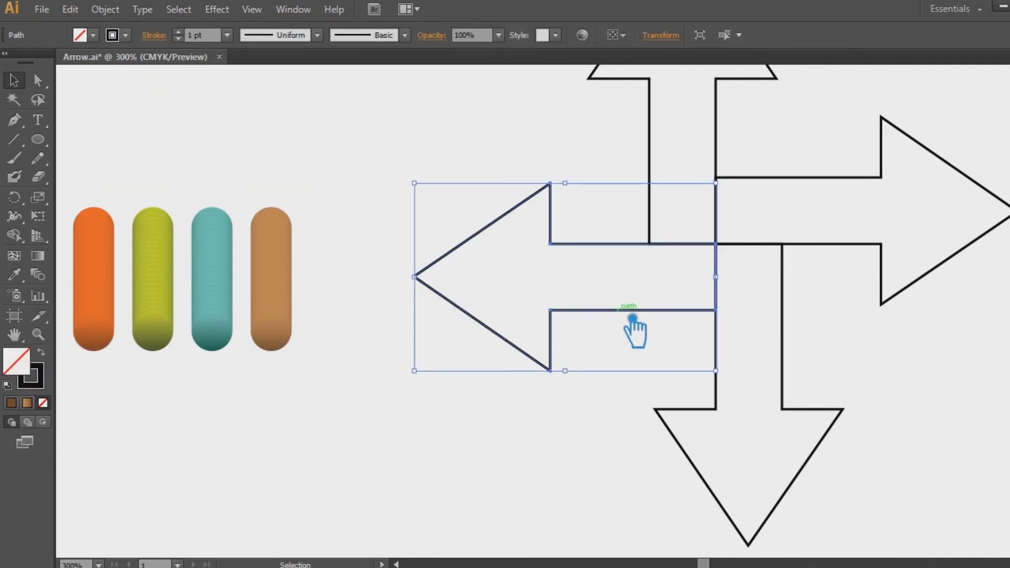
key("p")
left_click(628, 310)
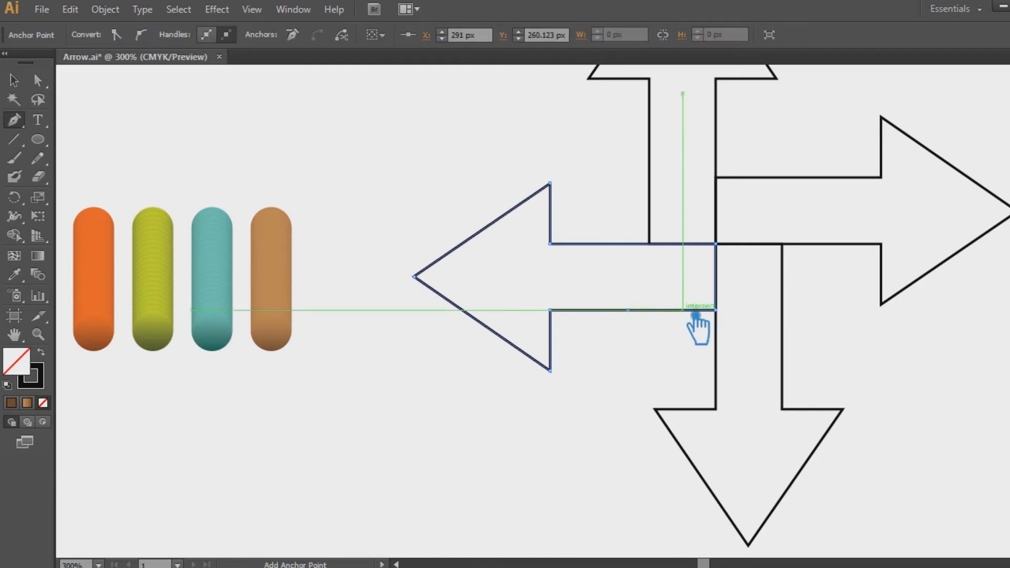
left_click(648, 310)
left_click(640, 310)
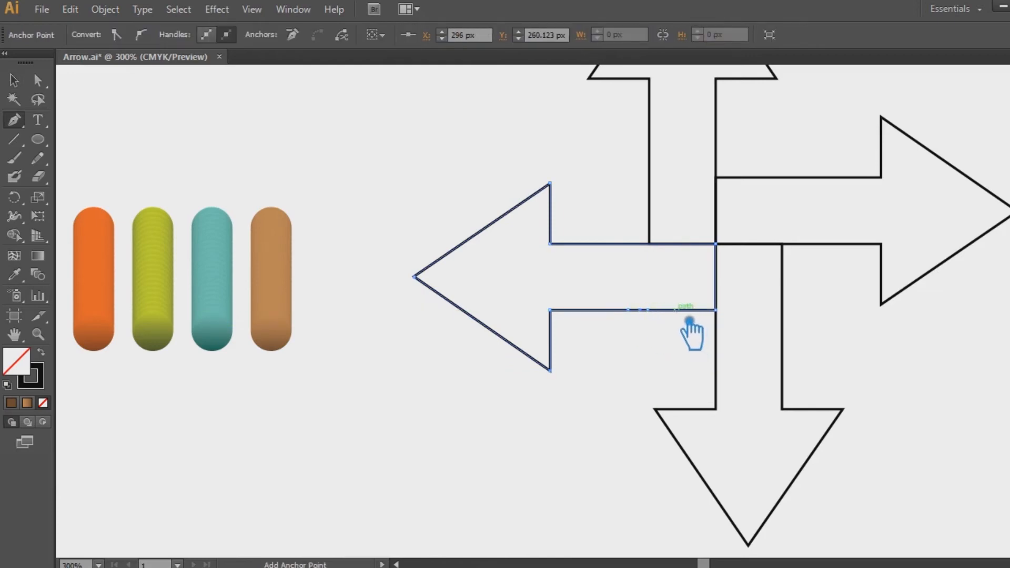
Step: Delete the middle of the three added anchor points to open a gap in the left-pointing arrow's lower shaft edge
key("Delete")
key("a")
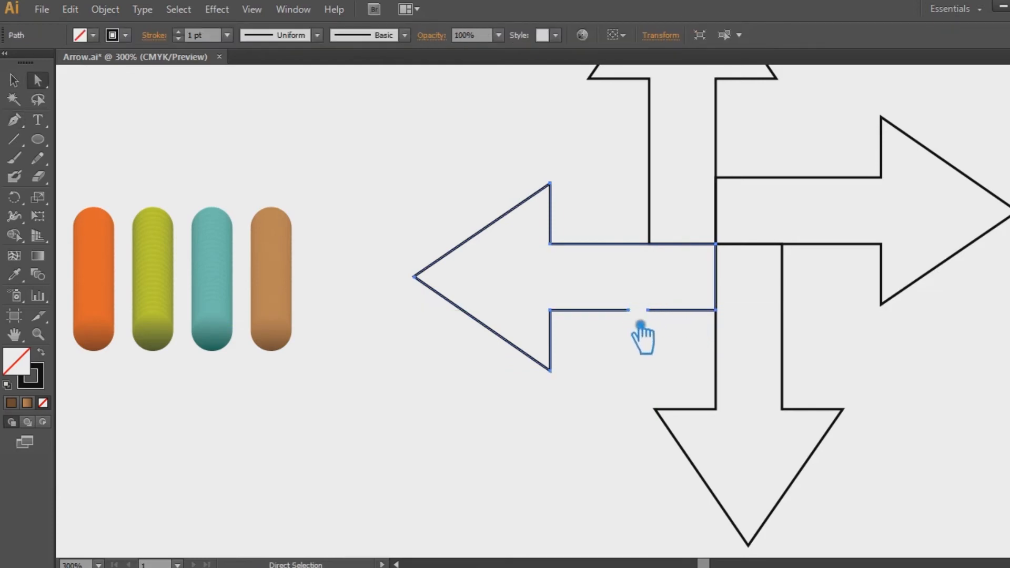
left_click(647, 310)
left_click_drag(693, 336, 619, 359)
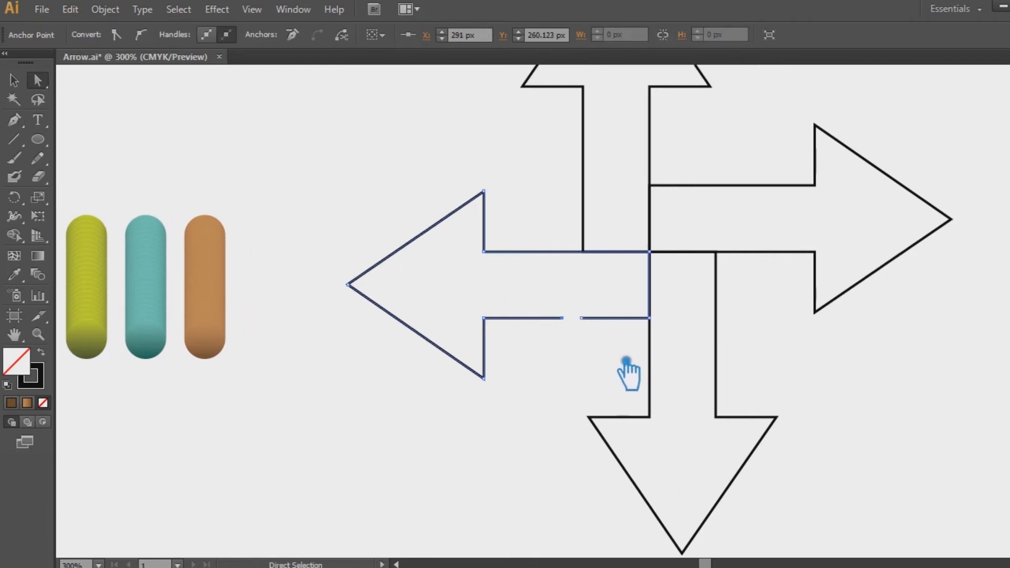
Step: Delete the downward, right-pointing and upward arrows, keeping only the left-pointing one
key("ctrl+plus")
left_click(865, 214)
left_click(892, 232)
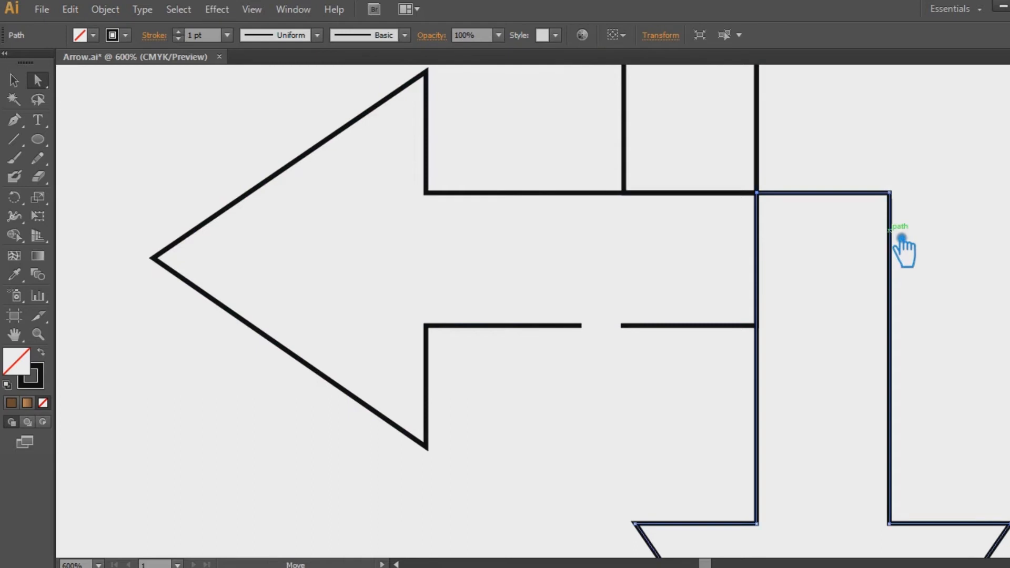
key("Delete")
left_click(773, 150)
key("Delete")
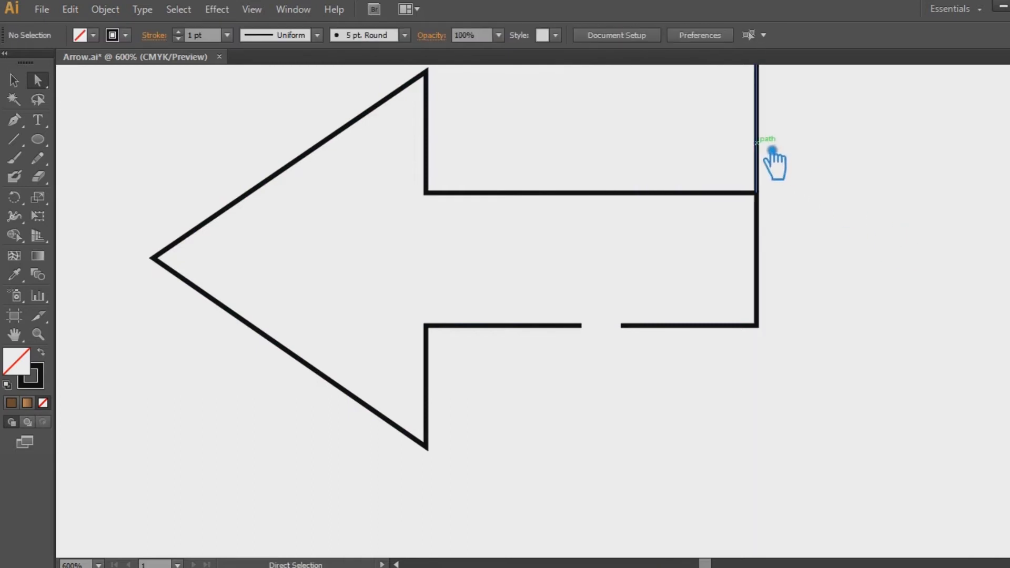
left_click(774, 163)
key("Delete")
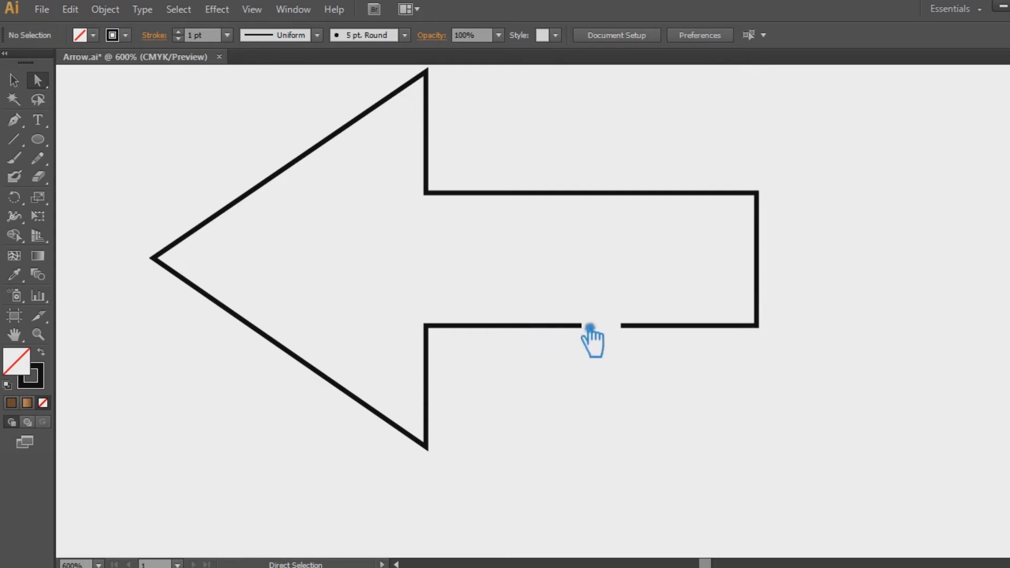
Step: Move the gap's left endpoint onto its right endpoint so the arrow outline looks closed
left_click_drag(589, 327, 637, 337)
left_click(659, 374)
key("ctrl+minus")
key("ctrl+minus")
key("ctrl+minus")
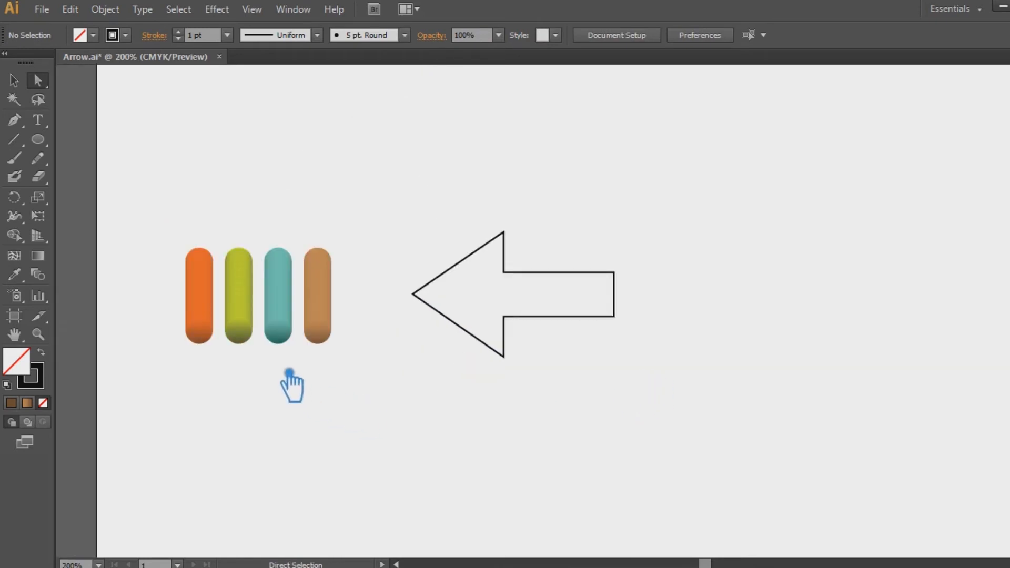
Step: Duplicate the arrow to its right and repeat the copy twice, making an evenly spaced row of four arrows
left_click_drag(434, 311, 377, 313)
left_click(568, 404)
left_click_drag(568, 404, 497, 407)
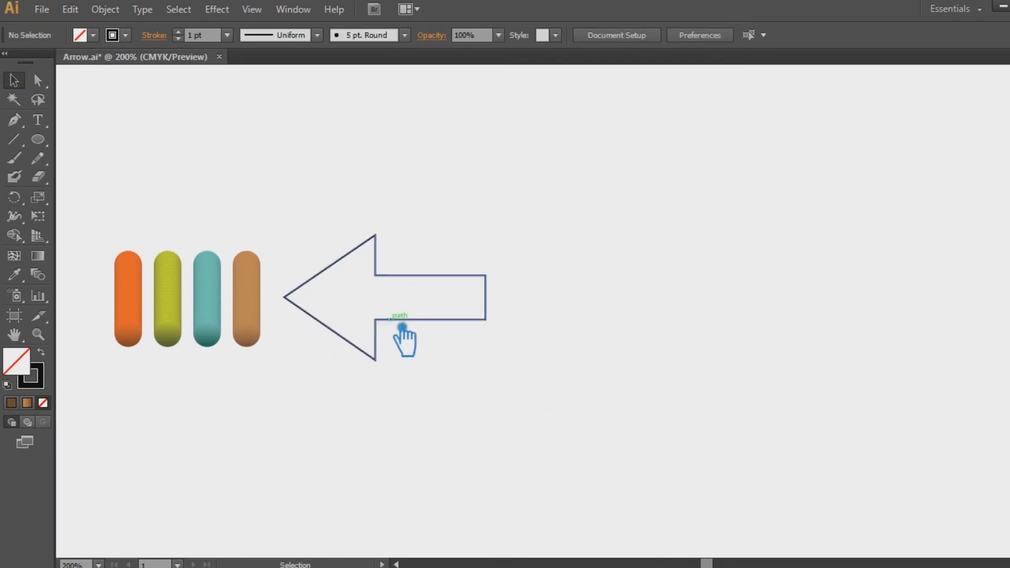
left_click_drag(401, 327, 622, 330)
key("ctrl+d")
key("ctrl+d")
Step: Move the orange, green, teal and brown bars above the first, second, third and fourth arrows respectively
mouse_move(793, 421)
left_mouse_down()
mouse_move(419, 435)
mouse_move(847, 433)
mouse_move(783, 431)
left_mouse_up()
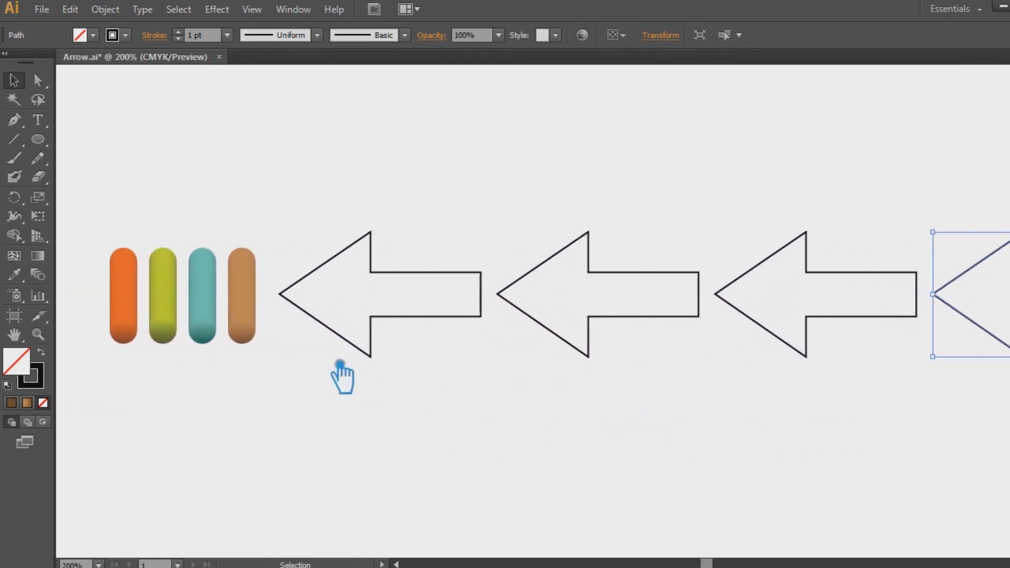
left_click_drag(126, 303, 301, 192)
left_click_drag(172, 294, 567, 173)
left_click_drag(205, 315, 781, 195)
left_click_drag(260, 319, 1002, 207)
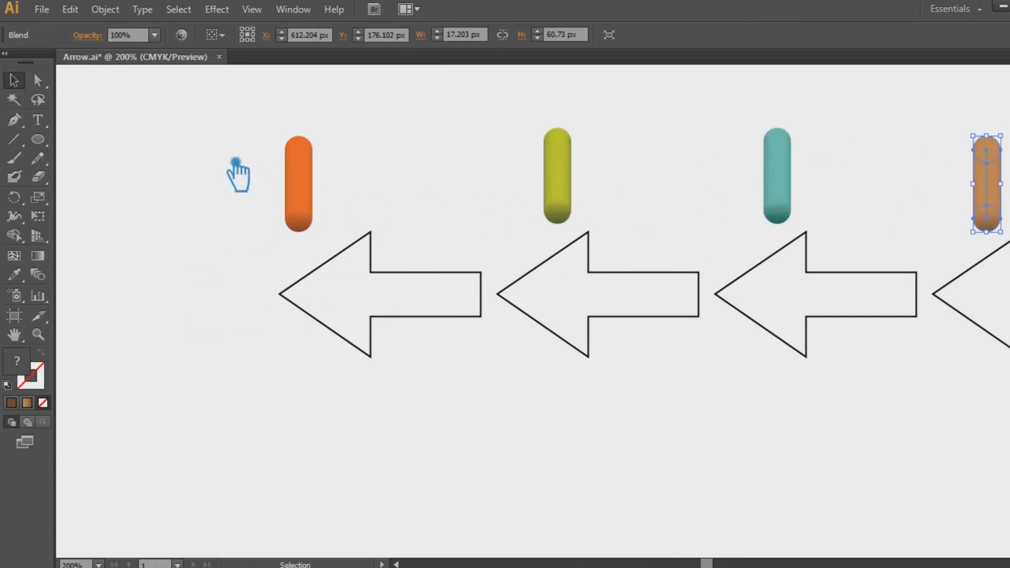
Step: Replace the orange blend's spine with the first arrow outline and deselect it
left_click(307, 217)
left_click(366, 259, "shift")
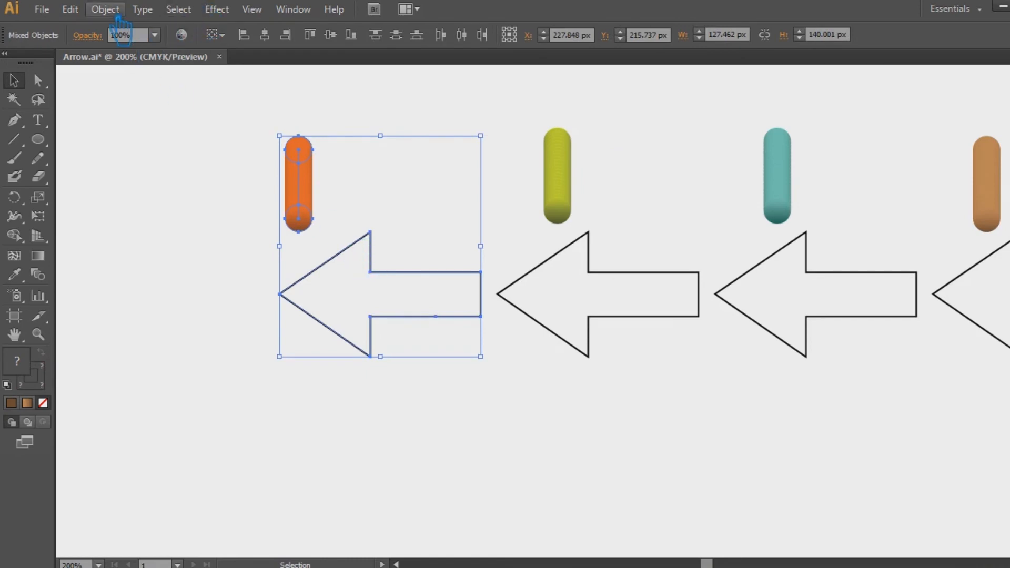
left_click(111, 12)
mouse_move(190, 366)
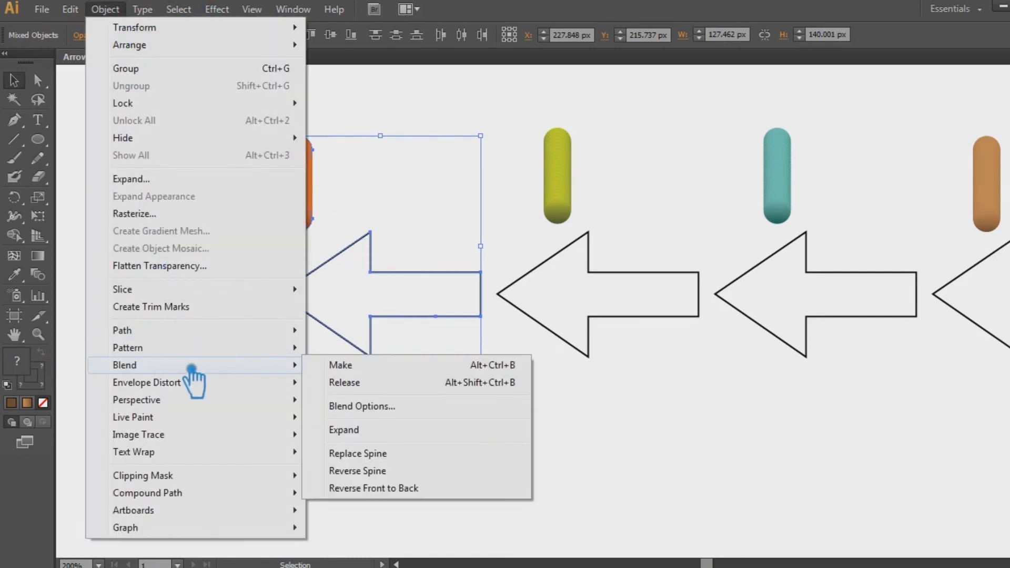
left_click(407, 453)
left_click(649, 381)
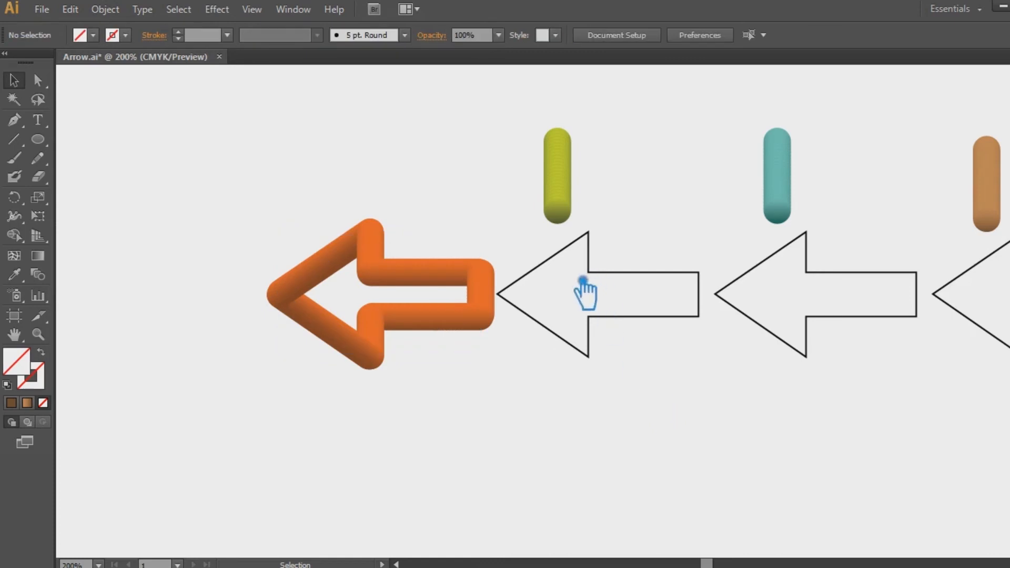
Step: Replace the green blend's spine with the second arrow outline and deselect it
left_click(564, 210)
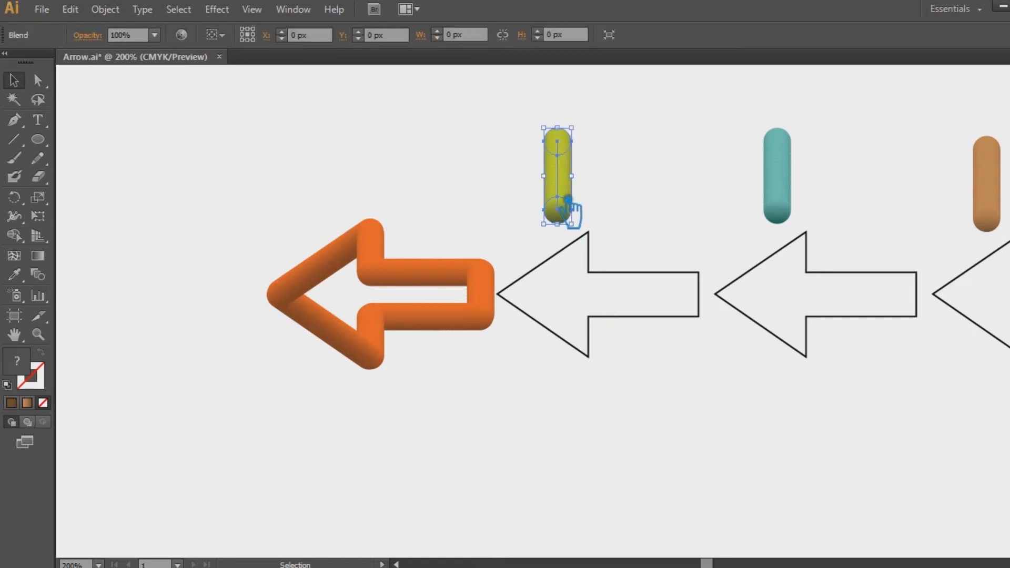
left_click(665, 369)
left_click(587, 269)
left_click(568, 181, "shift")
left_click(105, 9)
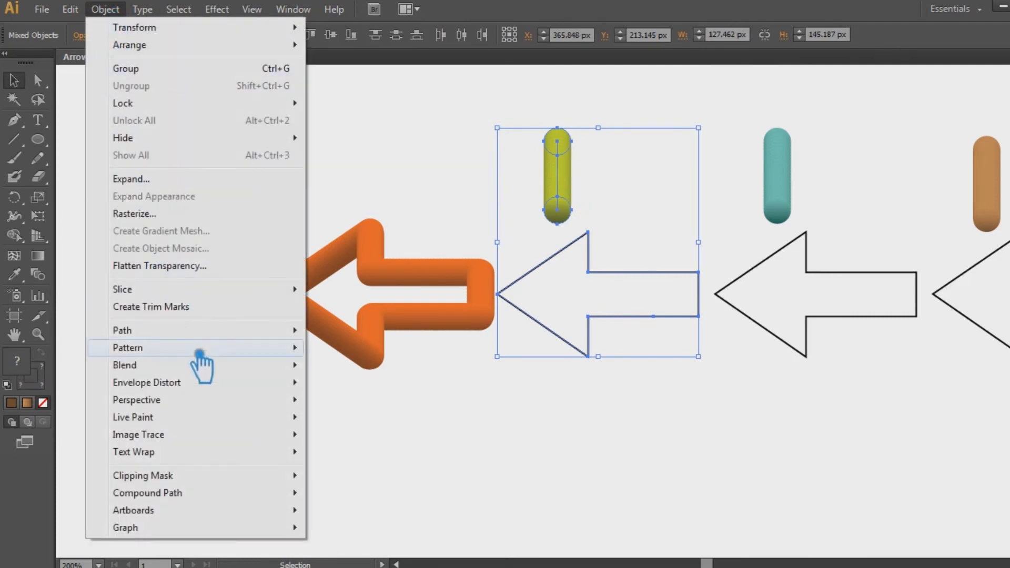
mouse_move(200, 366)
left_click(384, 454)
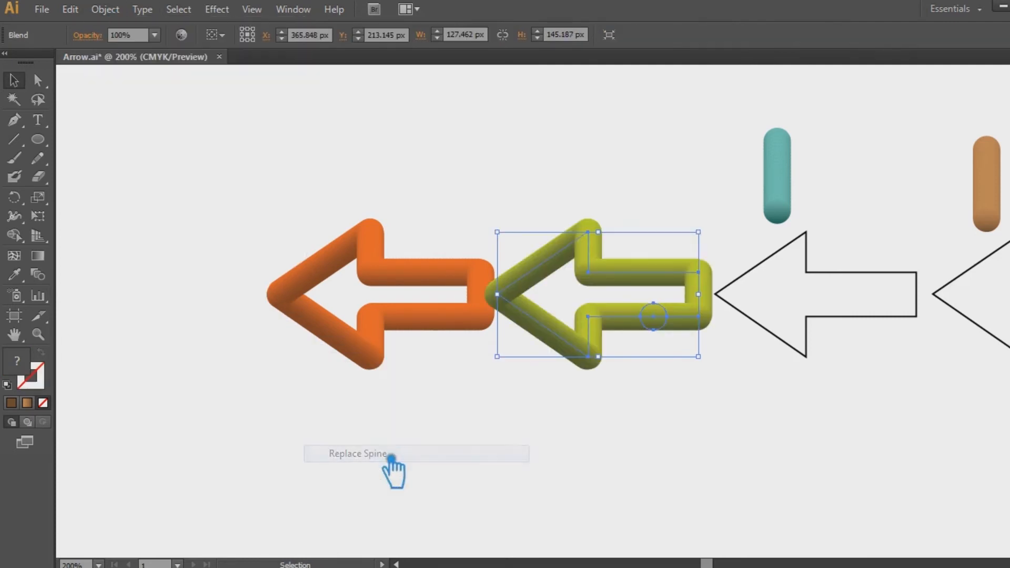
left_click(703, 415)
Step: Replace the teal blend's spine with the third arrow outline and deselect it
left_click_drag(703, 417, 545, 451)
left_click(662, 247)
left_click(633, 200, "shift")
left_click(106, 9)
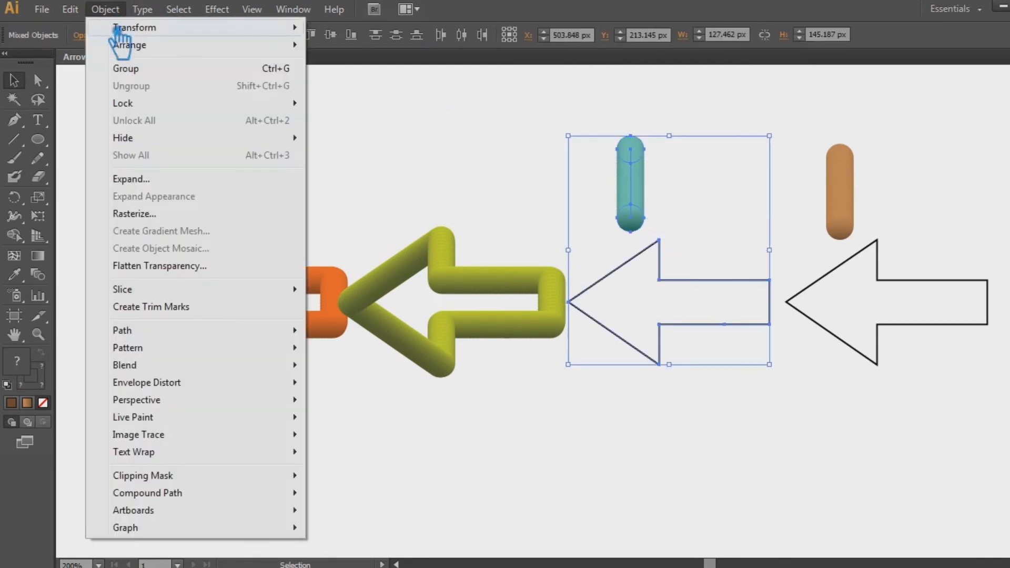
mouse_move(232, 368)
left_click(400, 454)
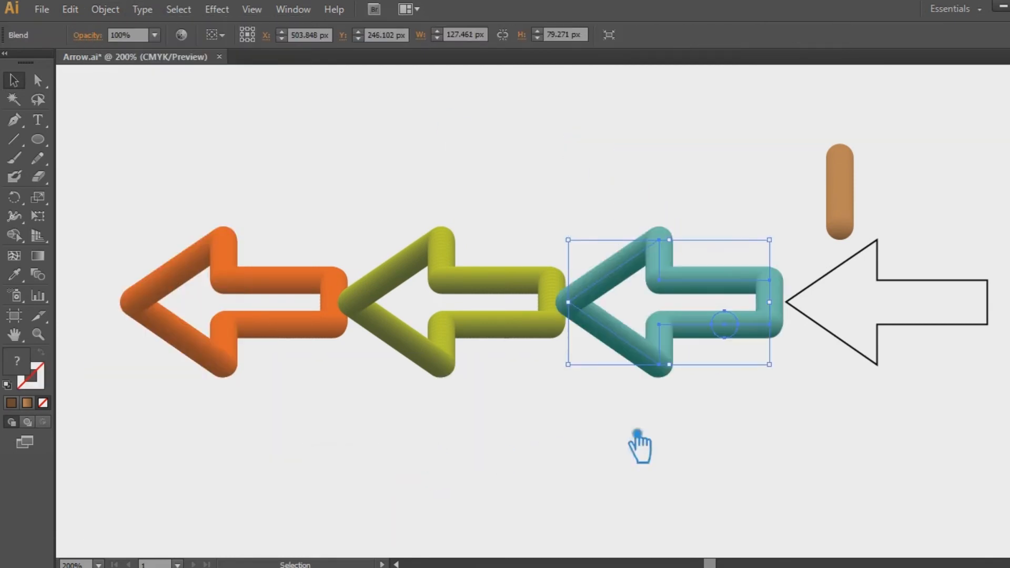
left_click(637, 436)
Step: Replace the brown blend's spine with the fourth arrow outline and deselect it
left_click_drag(919, 361, 836, 158)
left_click(105, 9)
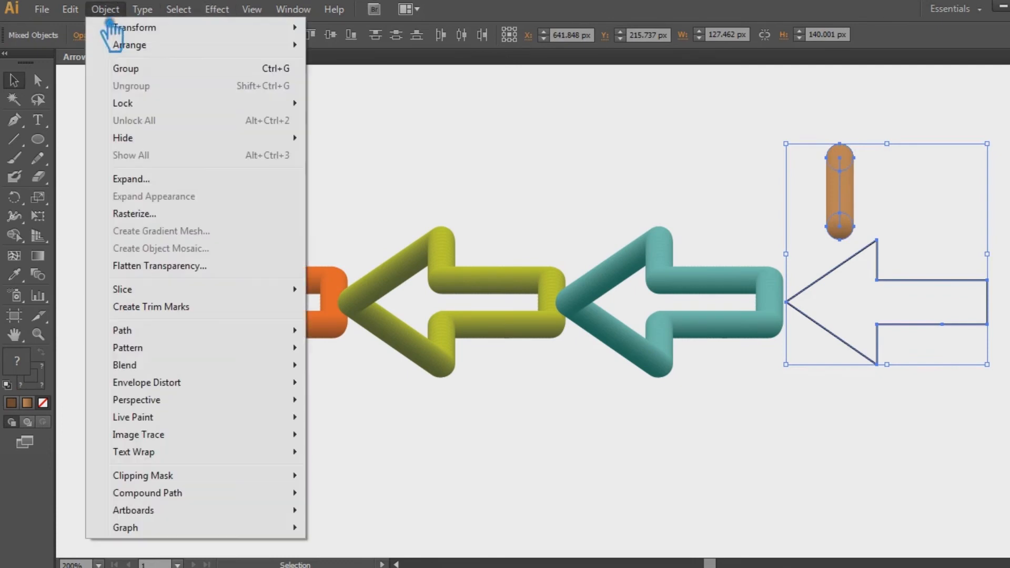
mouse_move(239, 370)
left_click(395, 452)
left_click(582, 491)
Step: Move the orange arrow about 41 px left and the brown arrow about 33 px right to widen the row
left_click_drag(645, 437, 735, 452)
left_click_drag(338, 345, 273, 345)
left_click(467, 419)
left_click_drag(745, 433, 465, 432)
left_click_drag(717, 348, 769, 348)
left_click(557, 426)
Step: Distribute the four coloured arrows evenly in the horizontal direction and deselect them
left_click_drag(554, 426, 682, 428)
left_click_drag(807, 424, 221, 252)
left_click(823, 462)
left_click_drag(810, 448, 179, 247)
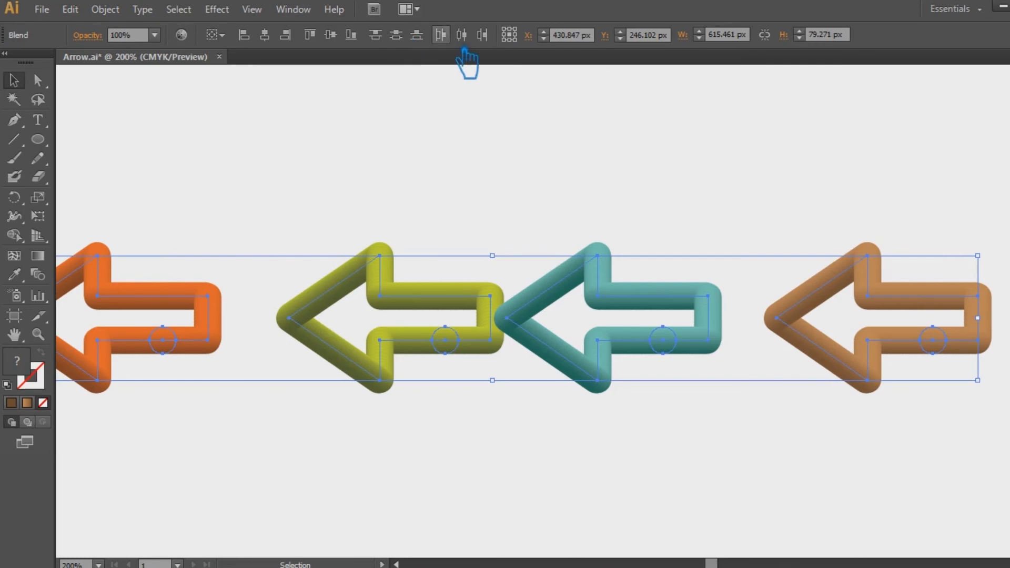
left_click(479, 36)
left_click(624, 121)
Step: Start the Roughen effect on the orange arrow and turn on its preview
left_click_drag(418, 173, 579, 171)
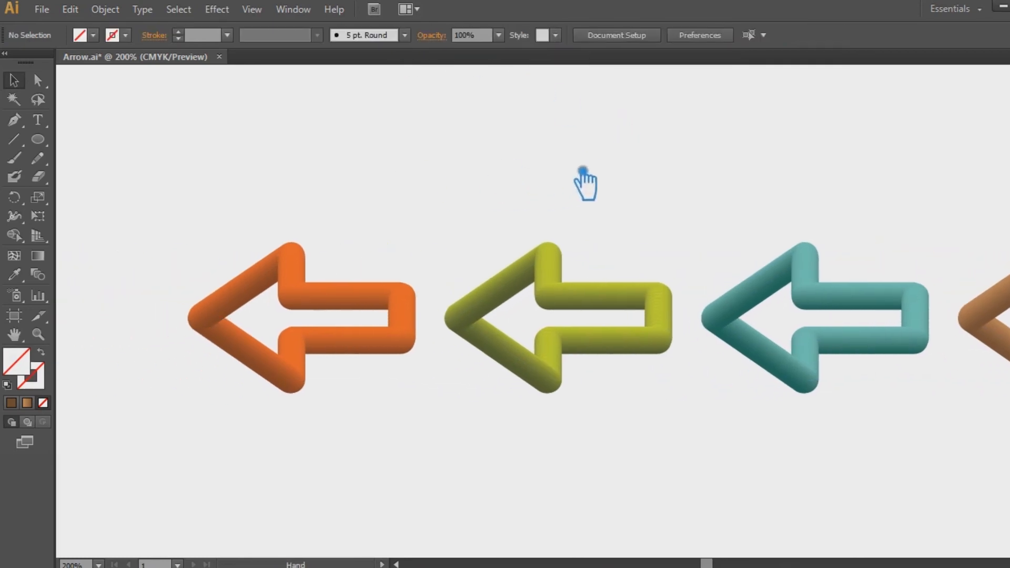
left_click(314, 302)
left_click(383, 238)
left_click(337, 300)
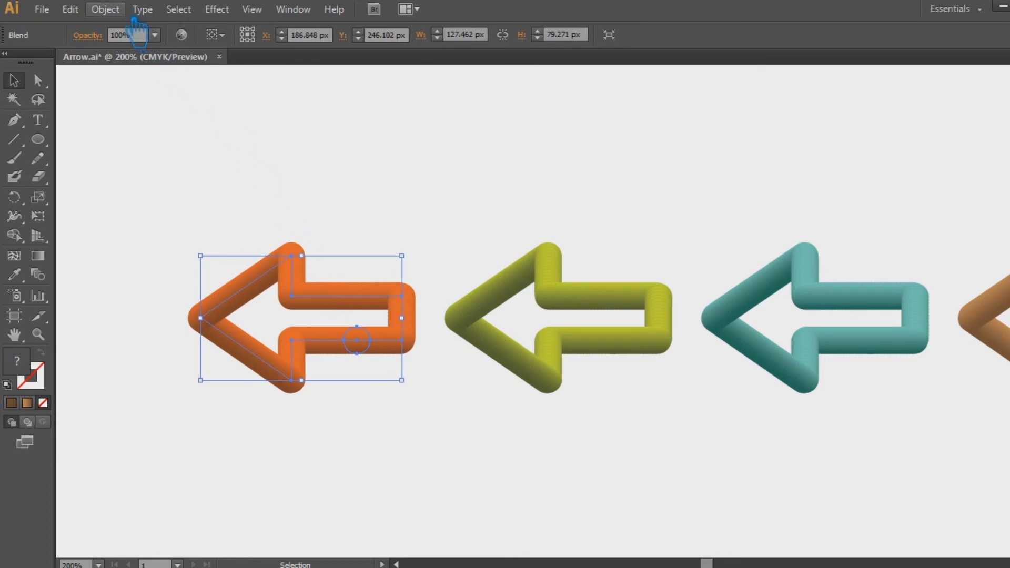
left_click(108, 10)
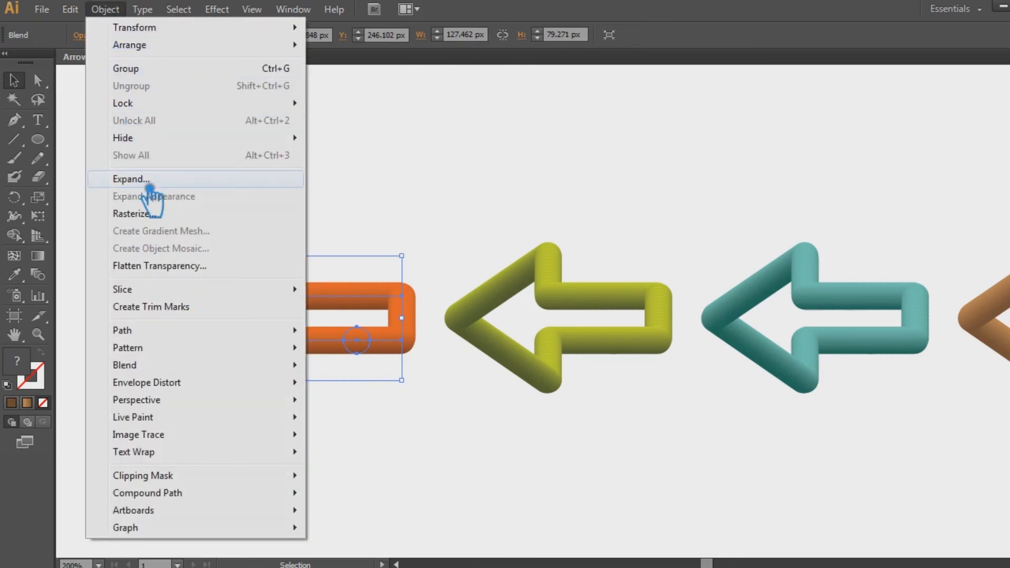
mouse_move(231, 10)
mouse_move(336, 138)
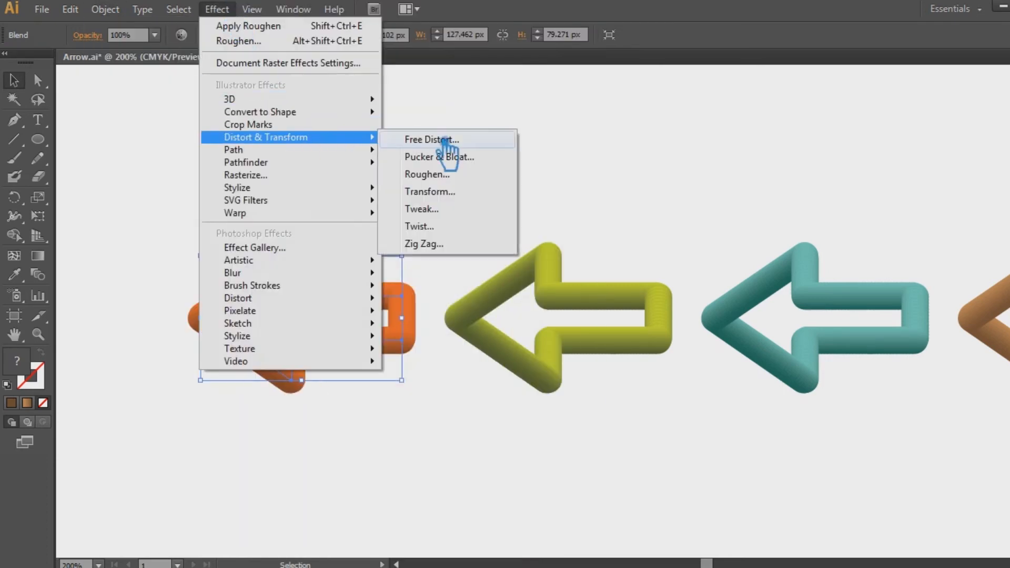
left_click(445, 176)
left_click(680, 258)
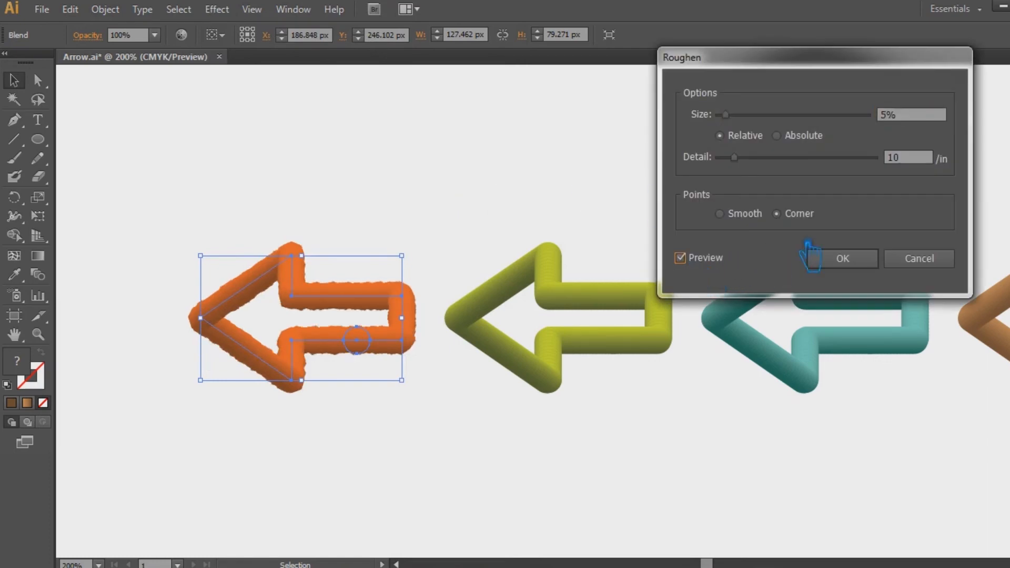
Step: Try a Roughen size of 20%, then an absolute 20 px, with detail between 77 and 88 per inch
left_click(726, 115)
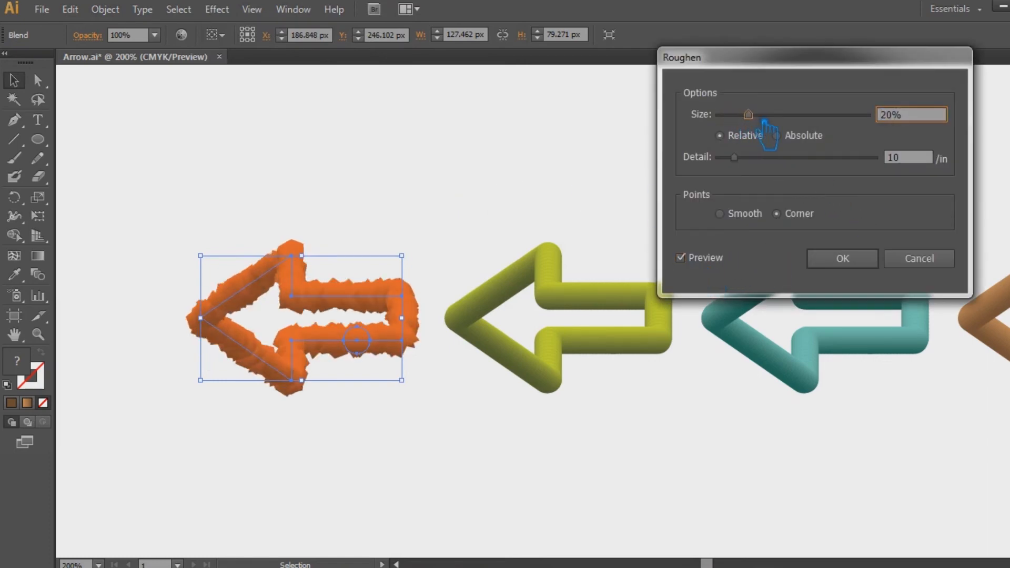
left_click_drag(733, 158, 805, 169)
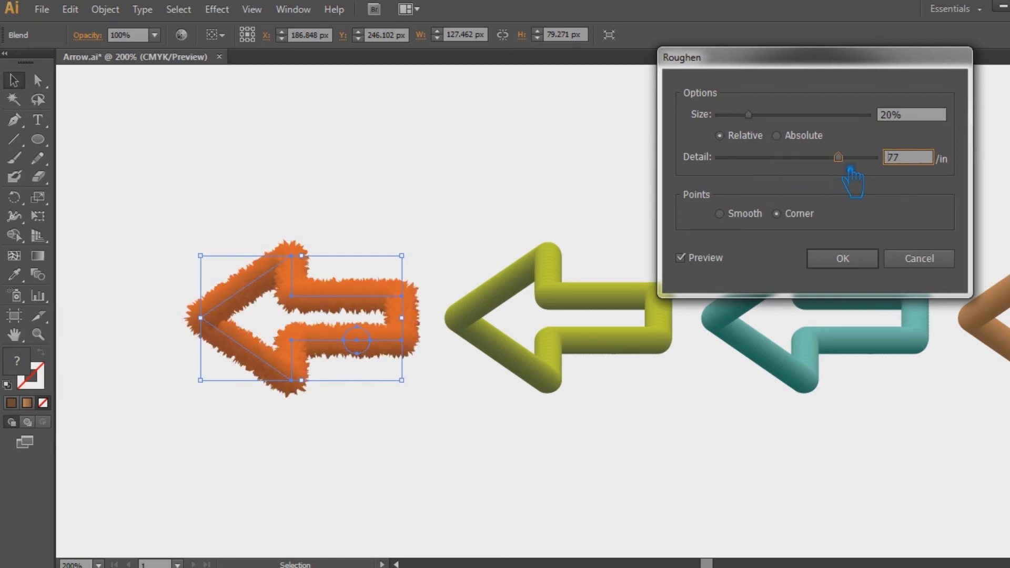
left_click_drag(857, 167, 868, 168)
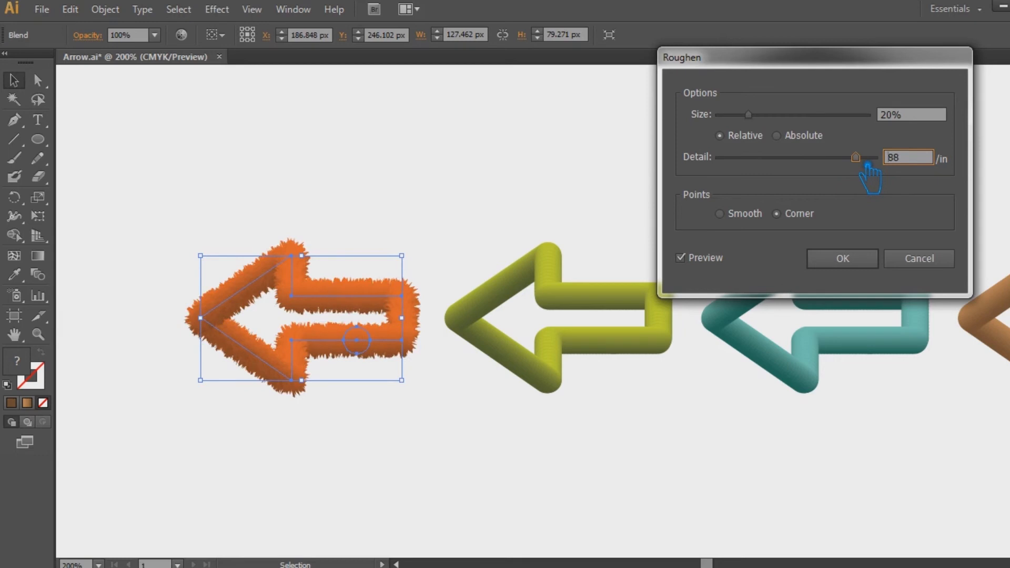
left_click(776, 136)
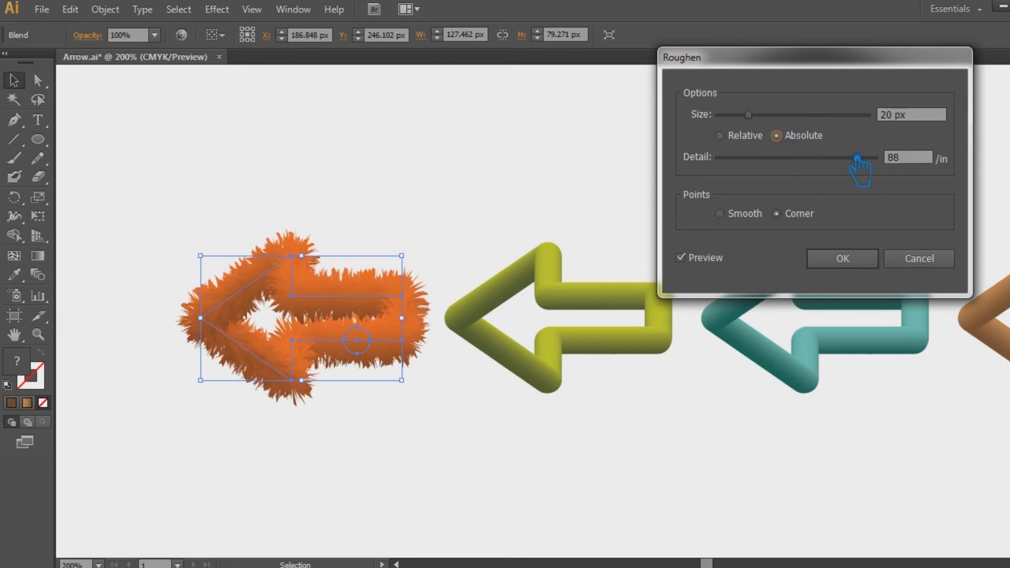
mouse_move(865, 181)
left_mouse_down()
mouse_move(835, 178)
mouse_move(865, 181)
left_mouse_up()
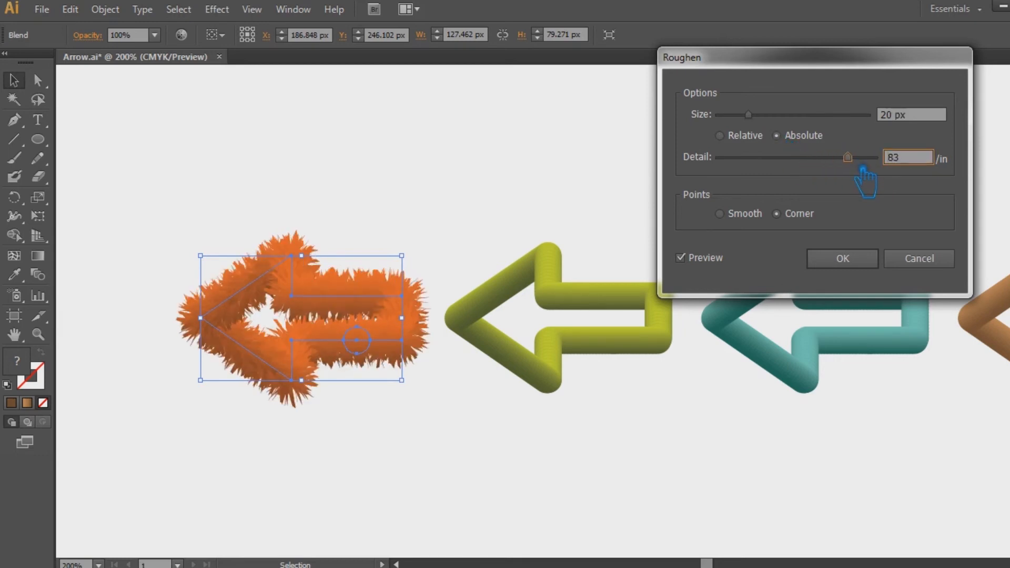
Step: Set the orange arrow's Roughen to an absolute size of 10 px, detail 100 per inch and smooth points, and apply it
left_click_drag(766, 121, 745, 138)
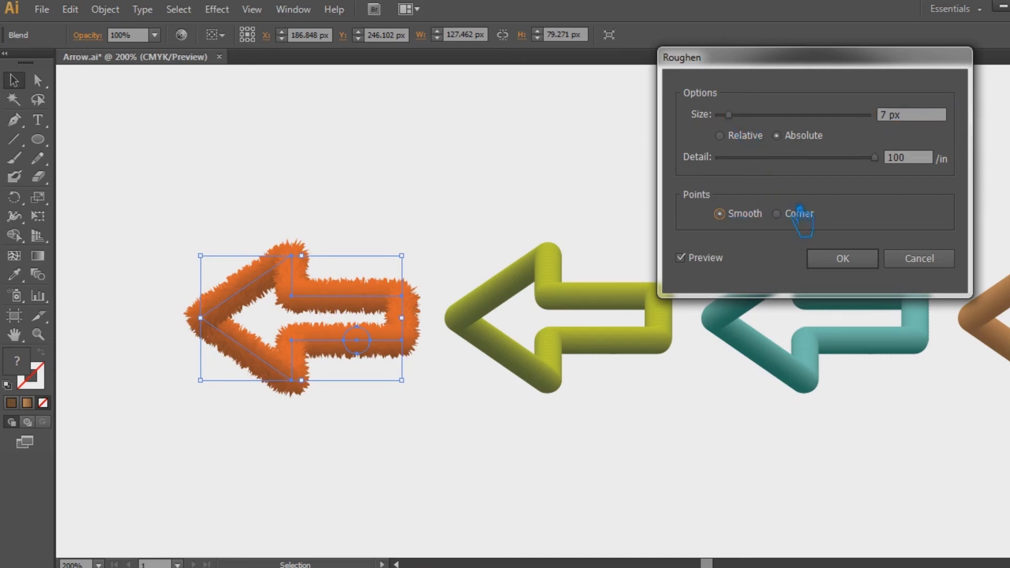
left_click(737, 147)
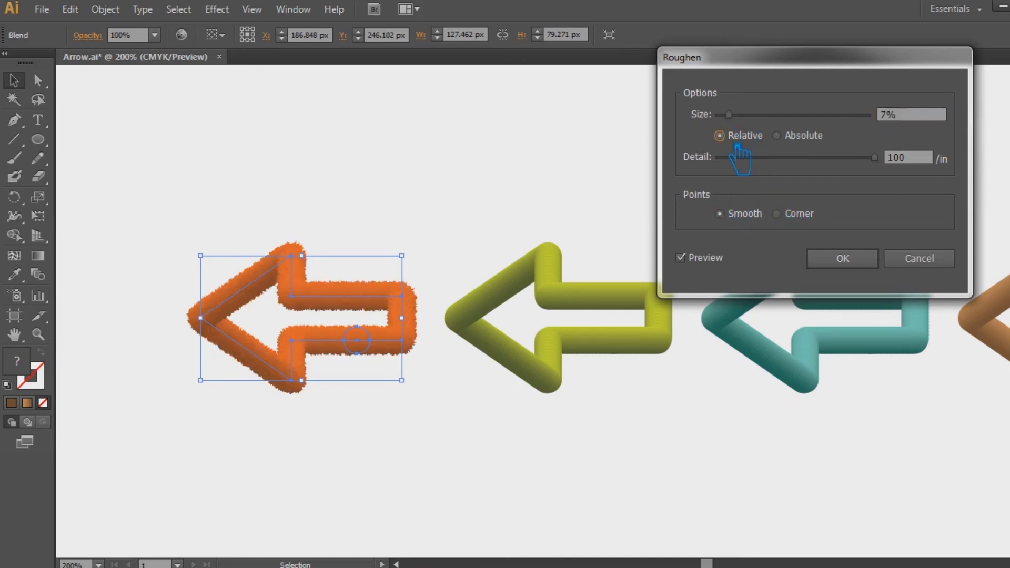
left_click(794, 142)
left_click_drag(742, 122, 747, 123)
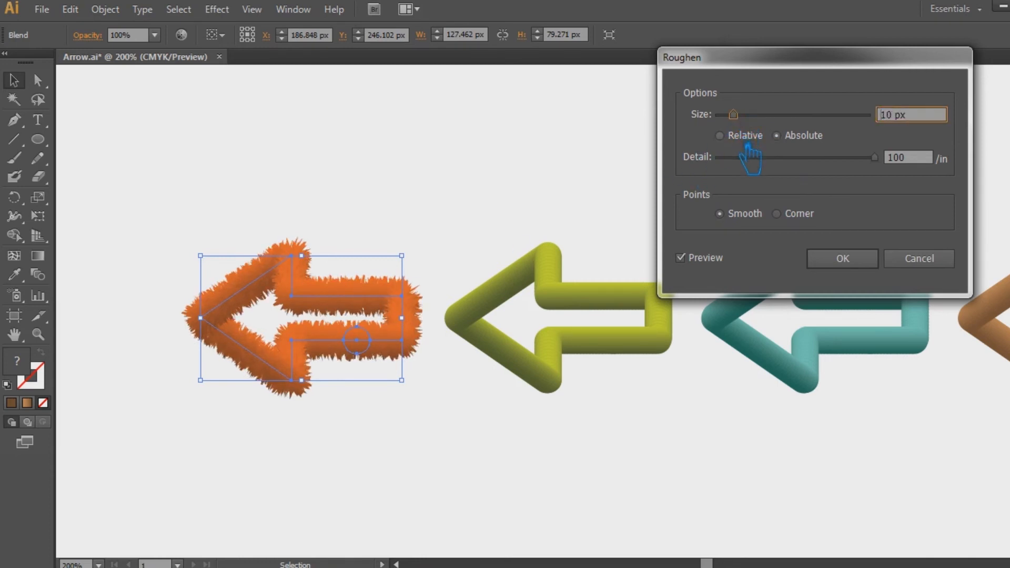
left_click(868, 263)
Step: Start the Roughen effect on the green arrow and turn on its preview
left_click(571, 318)
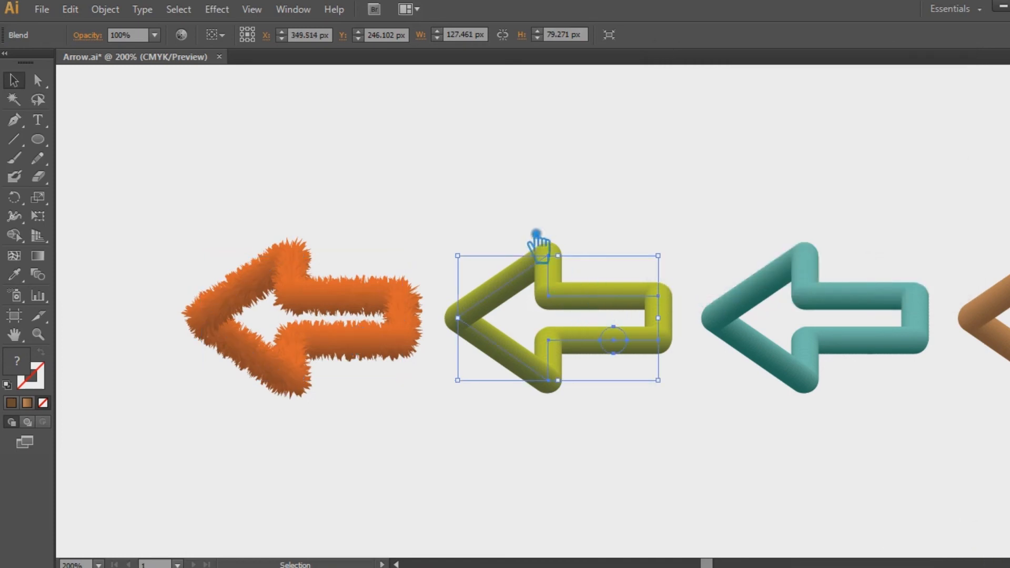
left_click(105, 9)
mouse_move(179, 367)
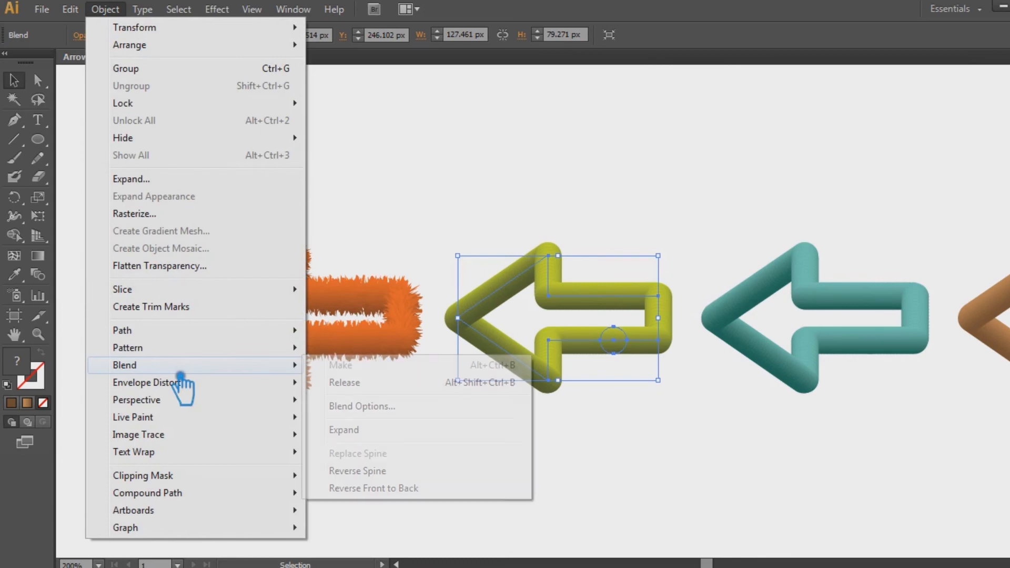
mouse_move(223, 11)
mouse_move(326, 153)
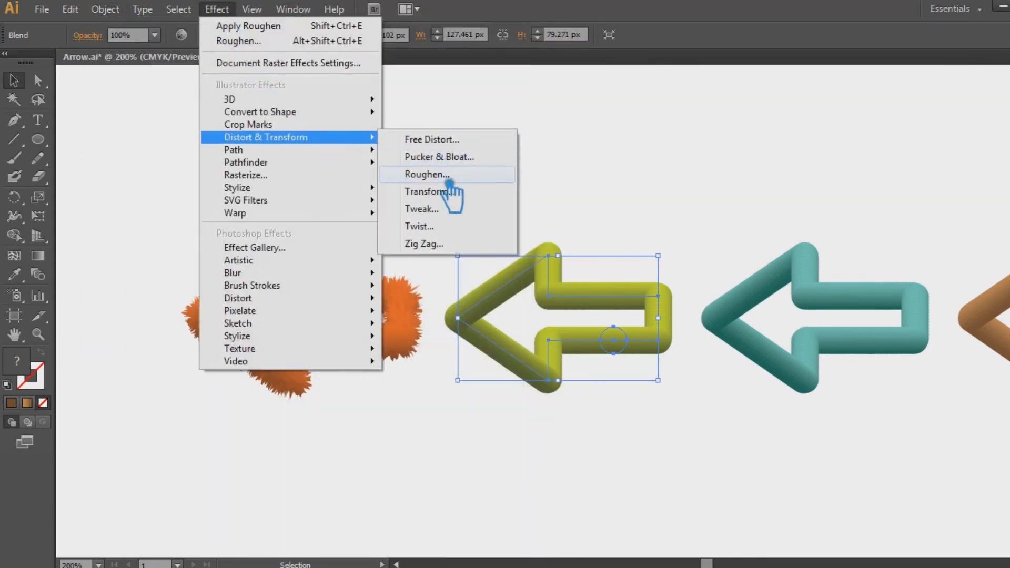
left_click(445, 185)
left_click(696, 263)
Step: Set the green arrow's Roughen to an absolute size of 10 px and detail 100 per inch, apply it and deselect the arrow
left_click(901, 119)
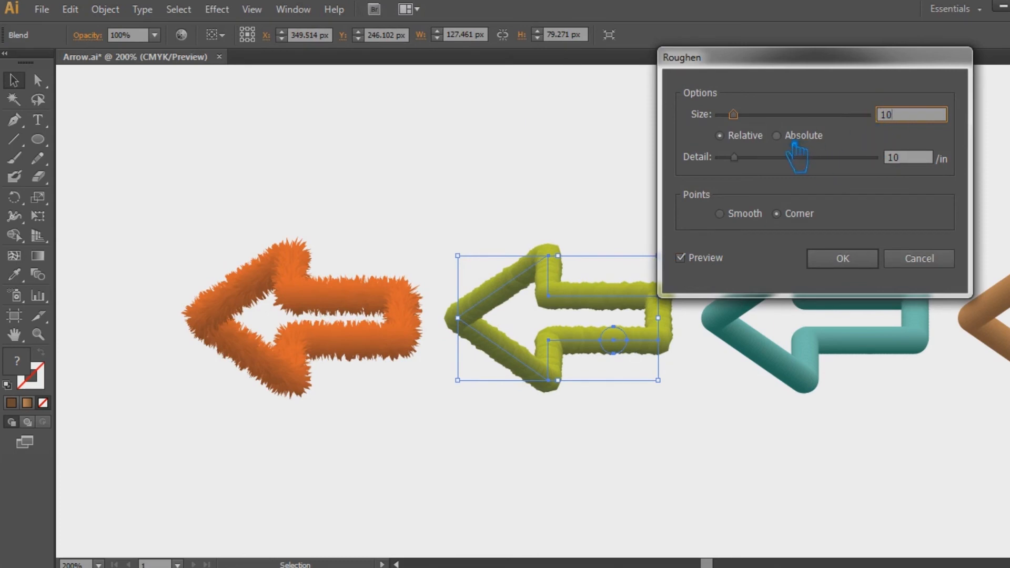
left_click(794, 138)
left_click(922, 158)
left_click_drag(747, 167, 1002, 179)
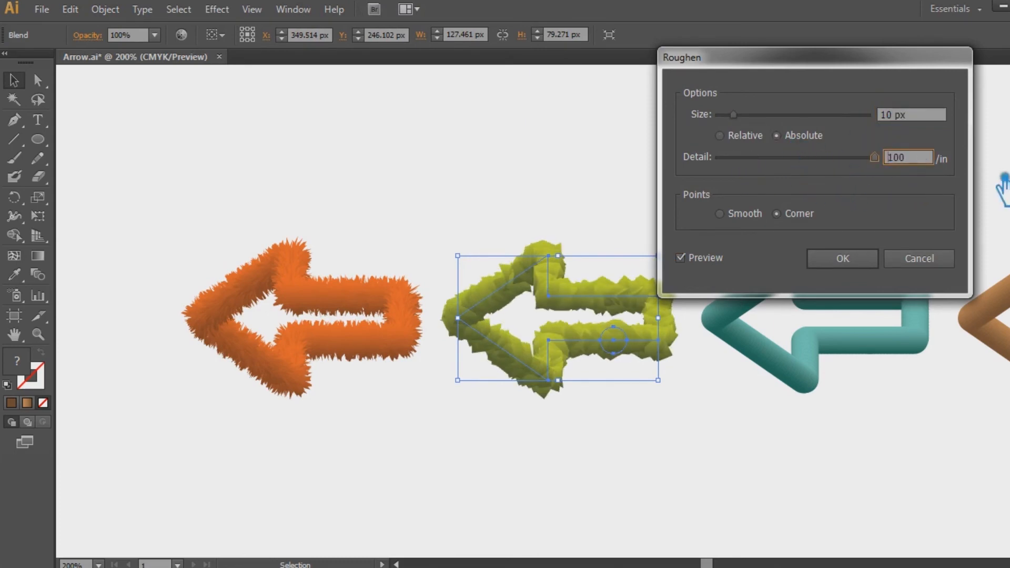
left_click(857, 258)
left_click(710, 210)
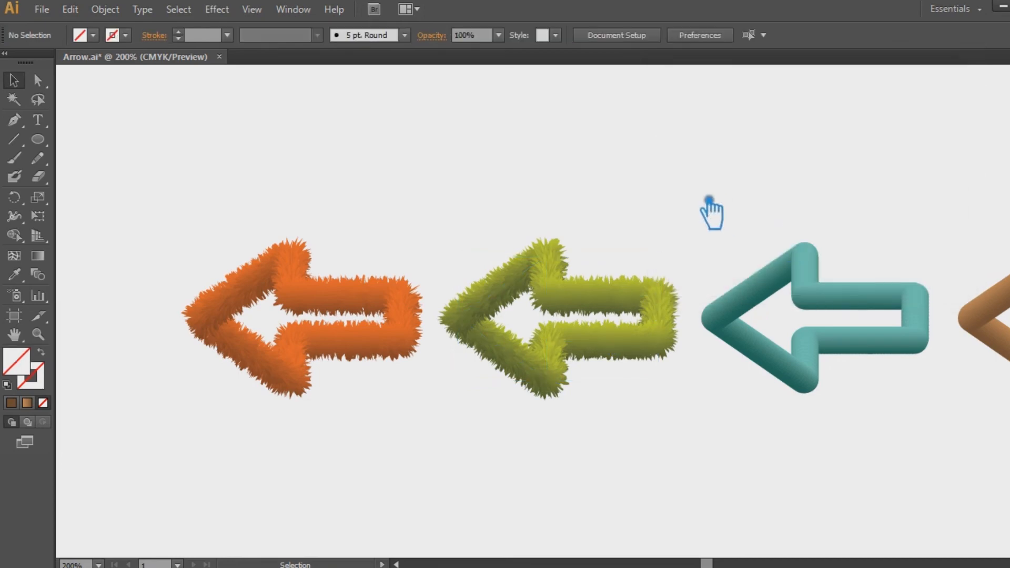
Step: Select the teal arrow and start the Roughen effect on it
scroll(750, 226, "right", 2)
left_click(799, 313)
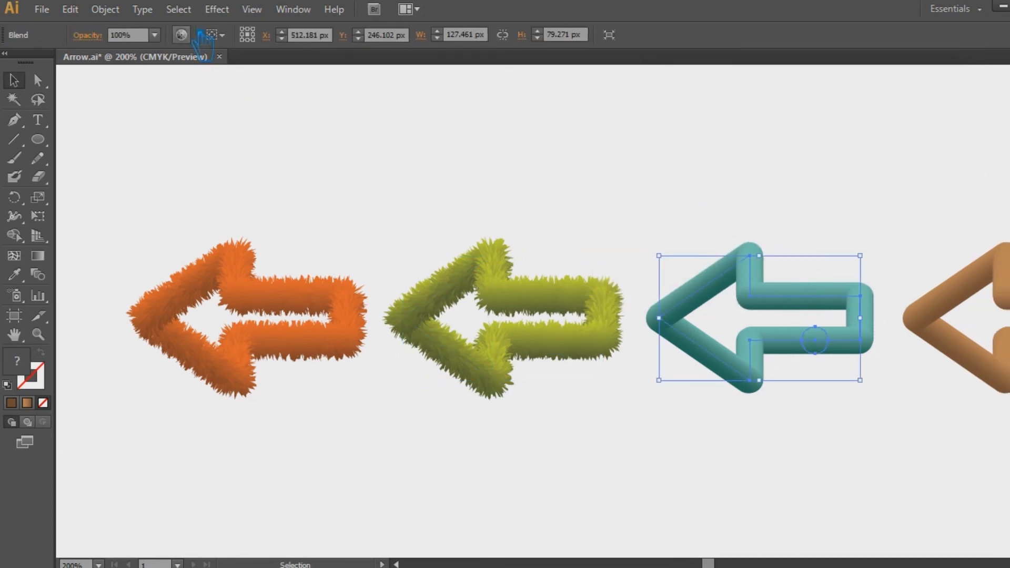
left_click(217, 9)
mouse_move(295, 138)
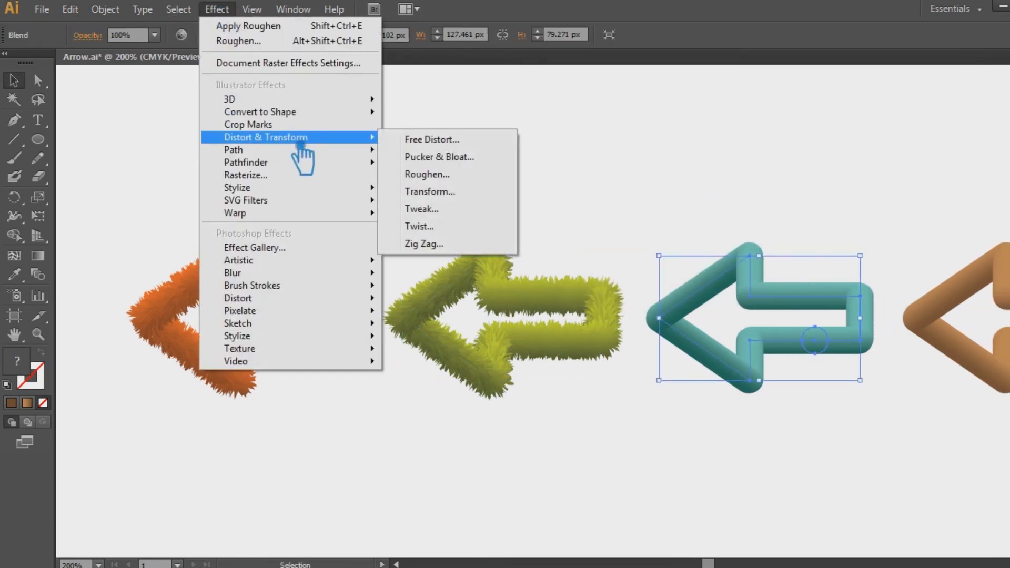
left_click(466, 175)
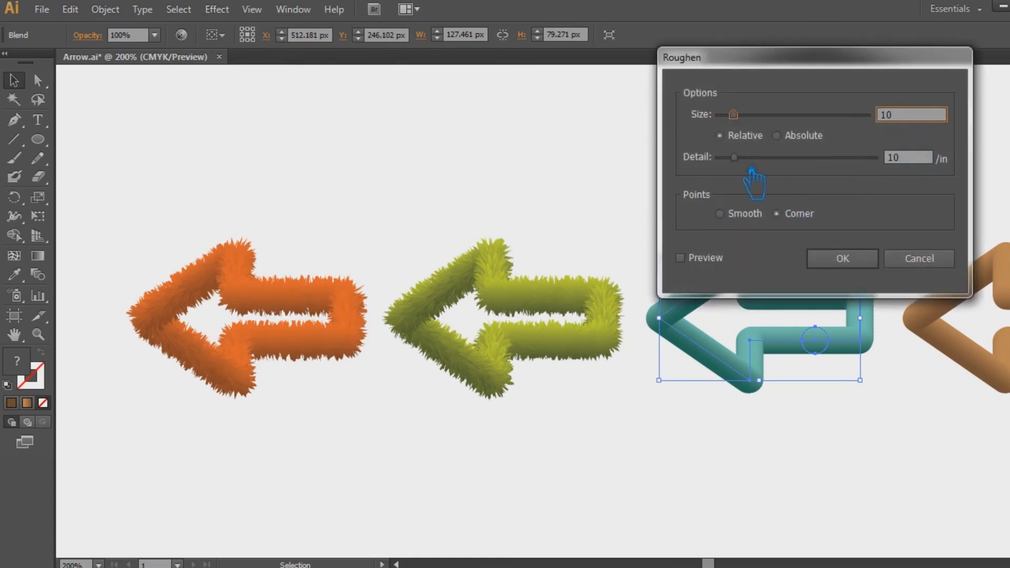
Step: Apply Roughen to the teal arrow with an absolute size of 10 px, detail 100 per inch and smooth points
left_click_drag(734, 158, 952, 171)
left_click(680, 258)
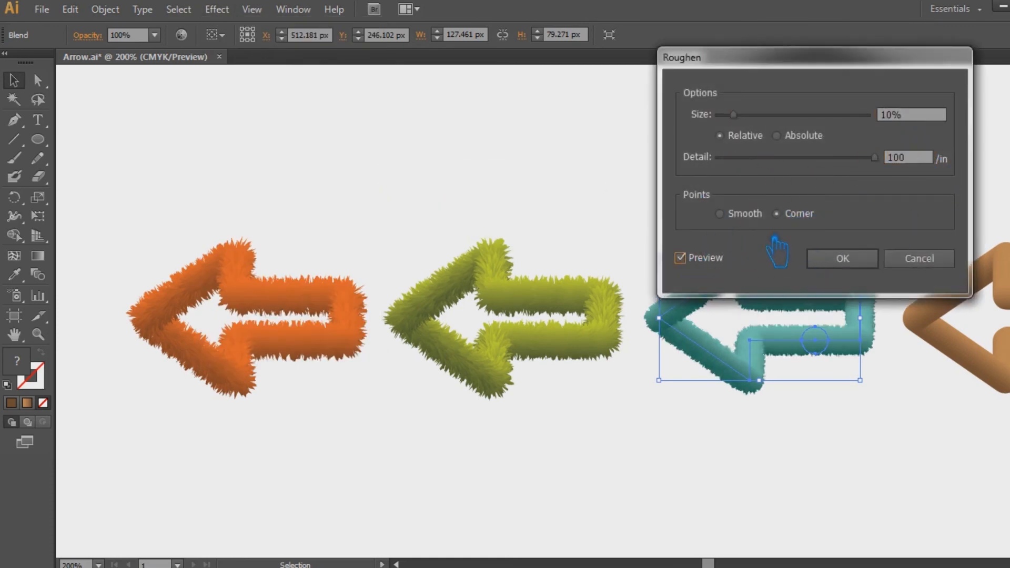
left_click(789, 139)
left_click_drag(804, 60, 445, 44)
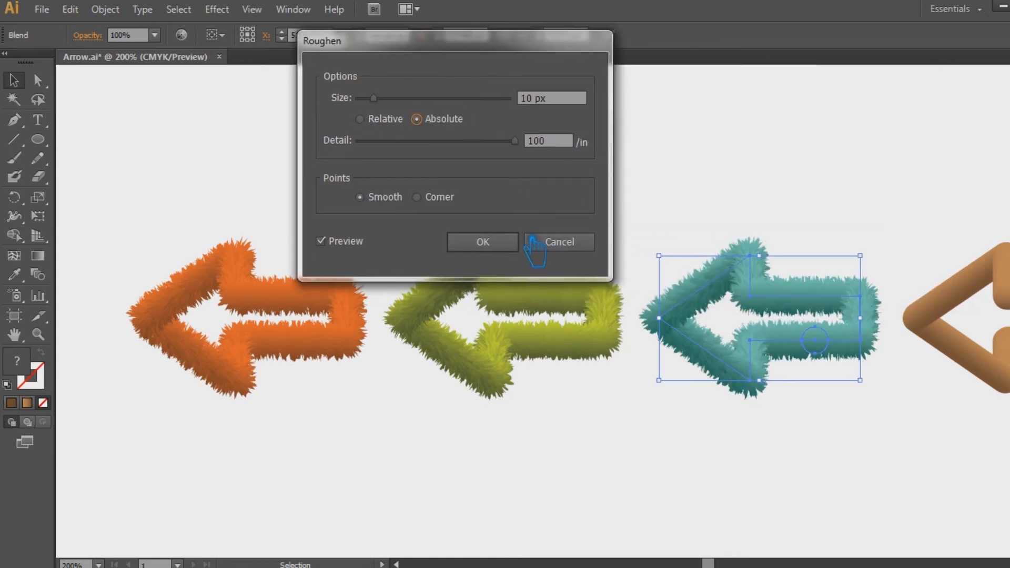
left_click(500, 251)
left_click(858, 428)
Step: Start the Roughen effect on the brown arrow and preview it
left_click_drag(944, 418, 905, 416)
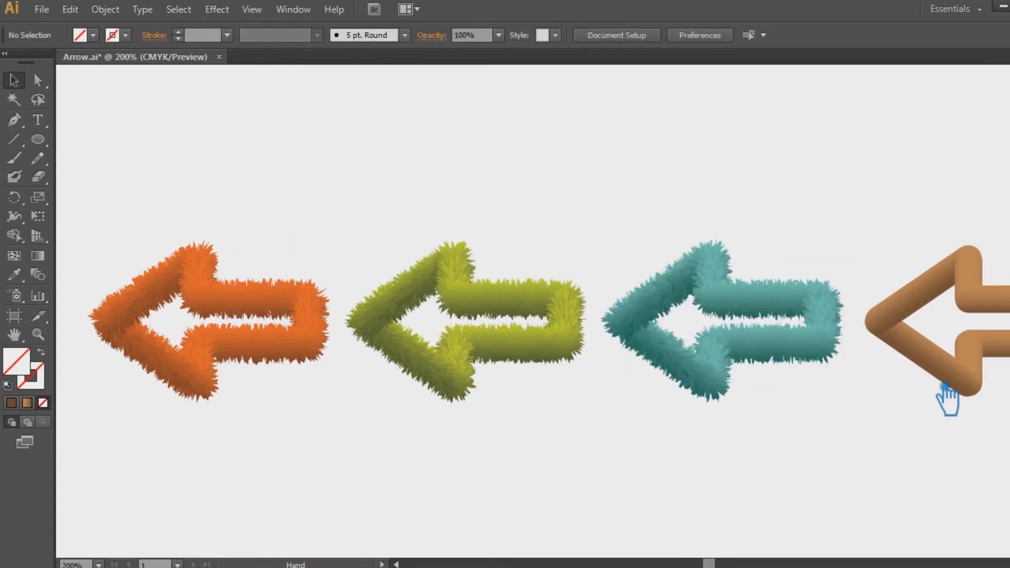
left_click(930, 373)
left_click(106, 9)
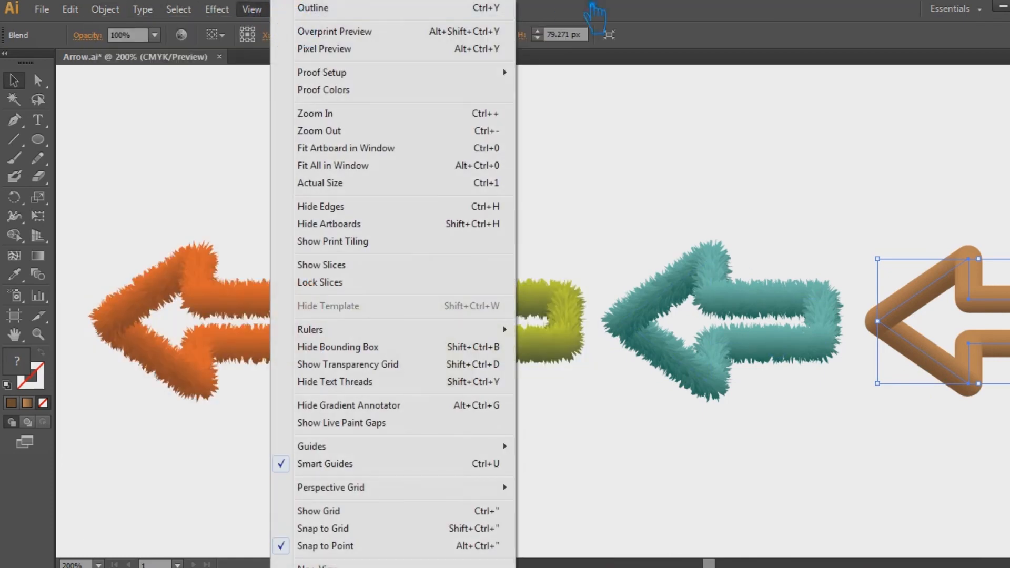
mouse_move(216, 9)
mouse_move(310, 140)
left_click(476, 172)
left_click(320, 240)
Step: Set the brown arrow's Roughen to detail 100 per inch and an absolute size of 10 px, apply it and deselect the arrow
left_click(487, 141)
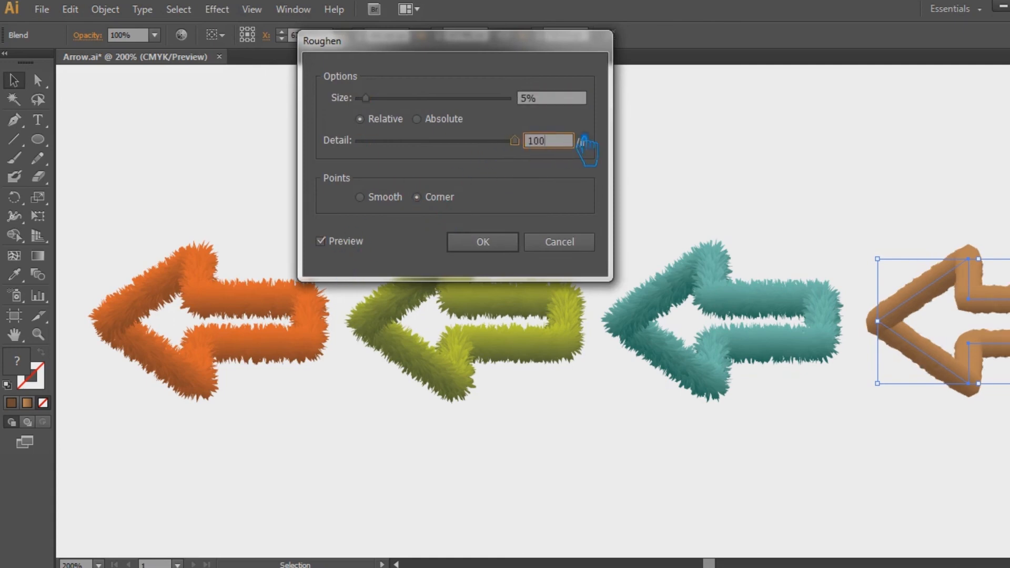
left_click(558, 101)
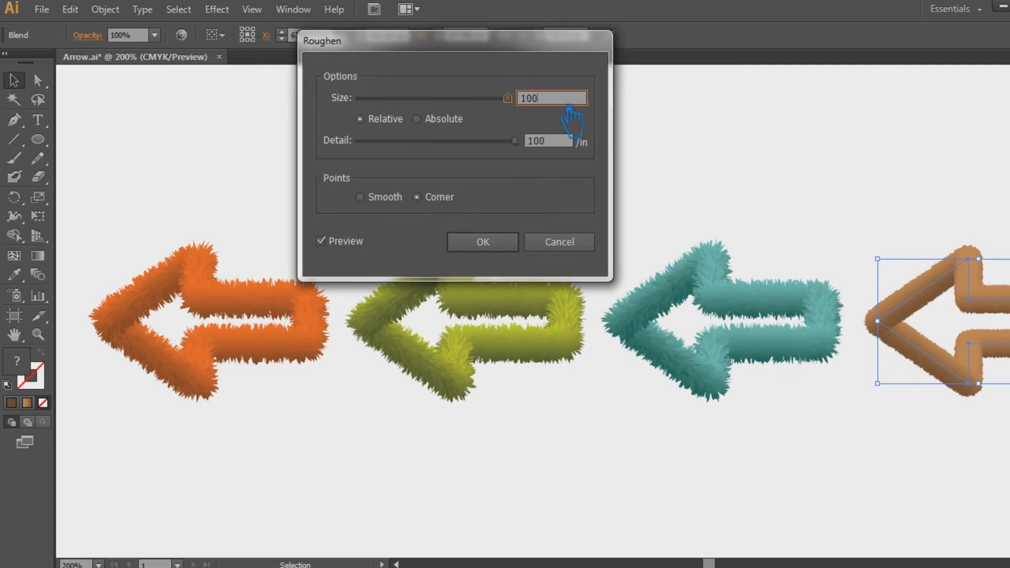
left_click(435, 120)
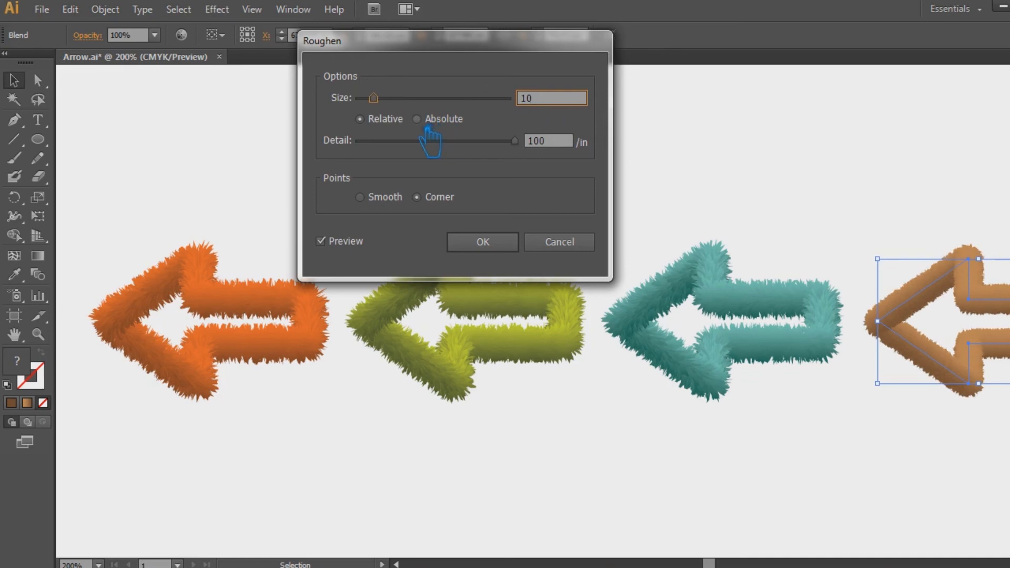
key("Return")
left_click(740, 207)
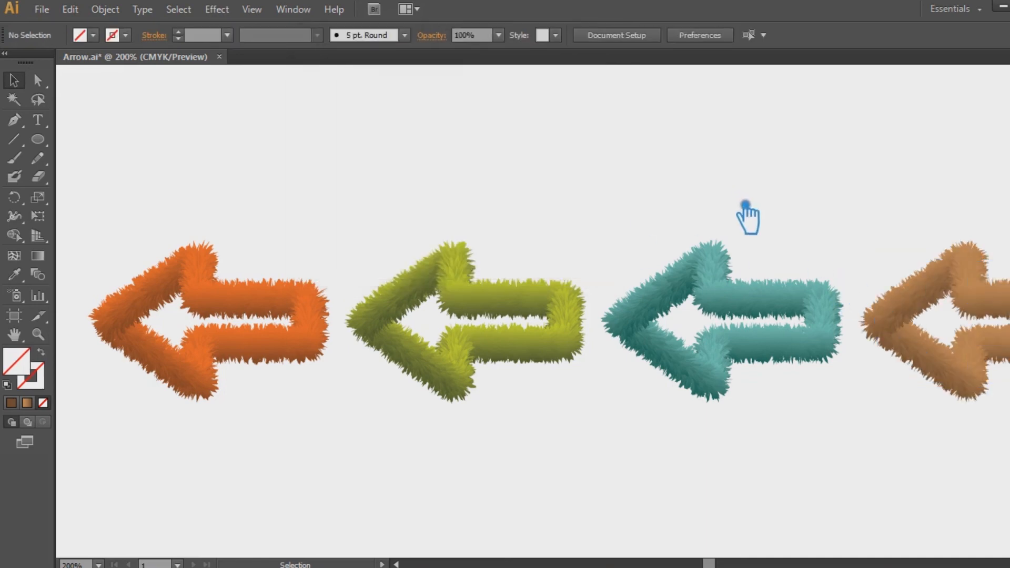
Step: Rearrange the arrows into a two-by-two grid, with green above orange and brown above teal
left_click_drag(782, 209, 744, 203)
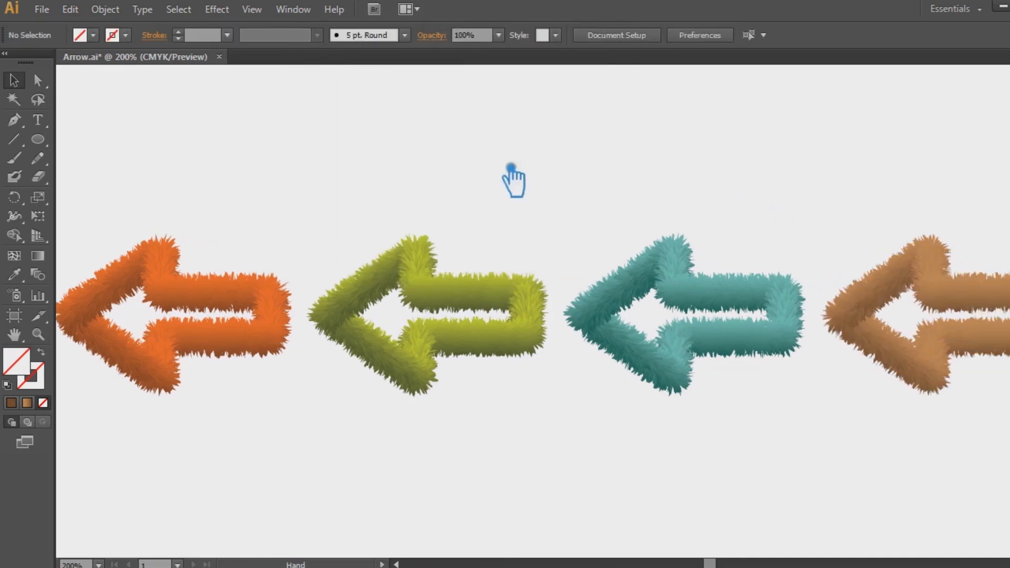
left_click_drag(397, 164, 488, 181)
left_click_drag(559, 320, 304, 147)
left_click(494, 263)
left_click_drag(799, 330, 571, 326)
left_click_drag(926, 321, 492, 148)
left_click(757, 188)
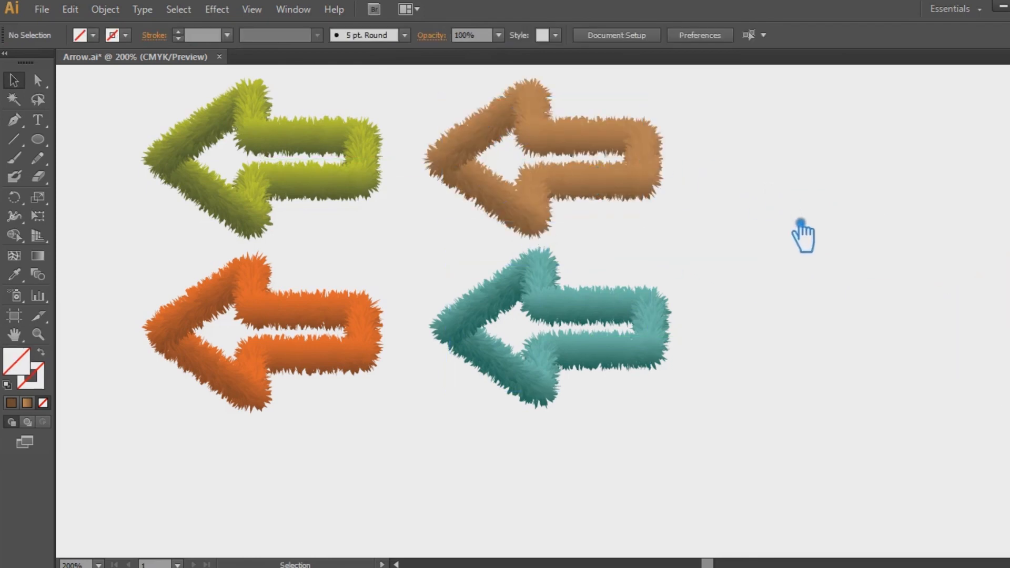
Step: Vertically align the arrows within the green-brown row and within the orange-teal row, and clear the selection
left_click_drag(750, 247, 158, 128)
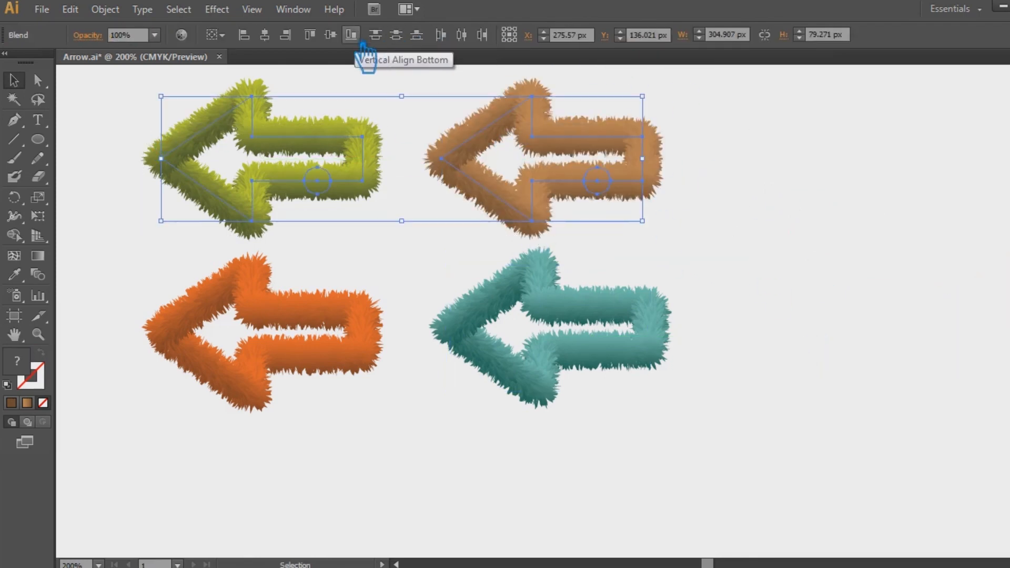
left_click_drag(658, 405, 271, 318)
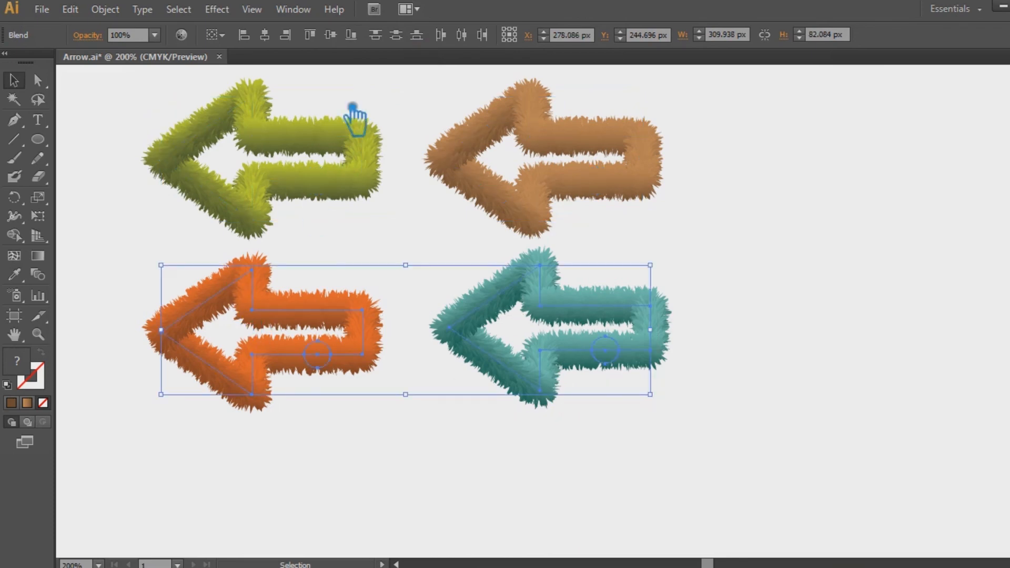
left_click(341, 35)
left_click(836, 275)
Step: Frame all four furry arrows at a larger magnification to examine the finished grid
left_click_drag(816, 344, 892, 352)
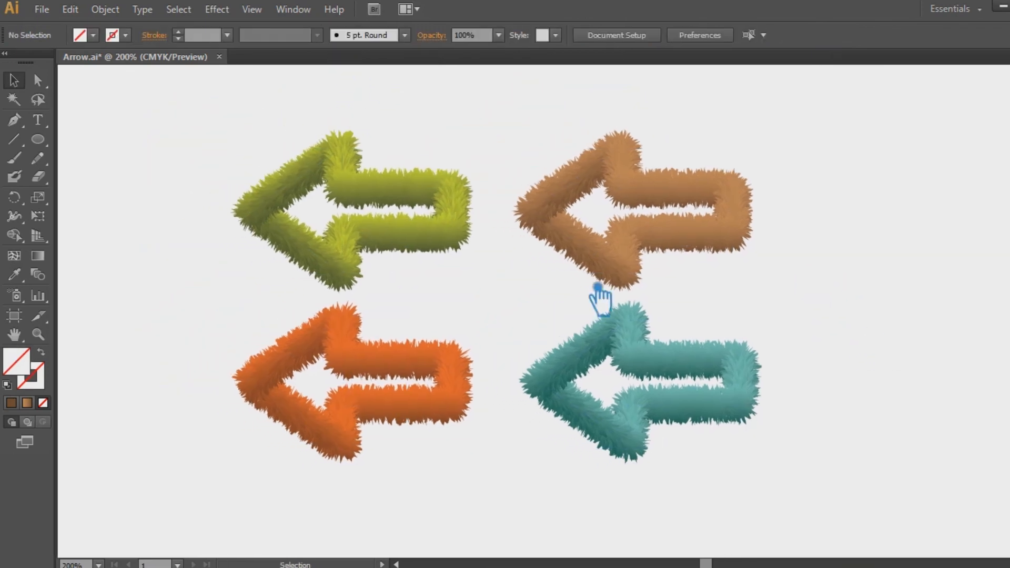
left_click(38, 334)
left_click_drag(214, 100, 812, 506)
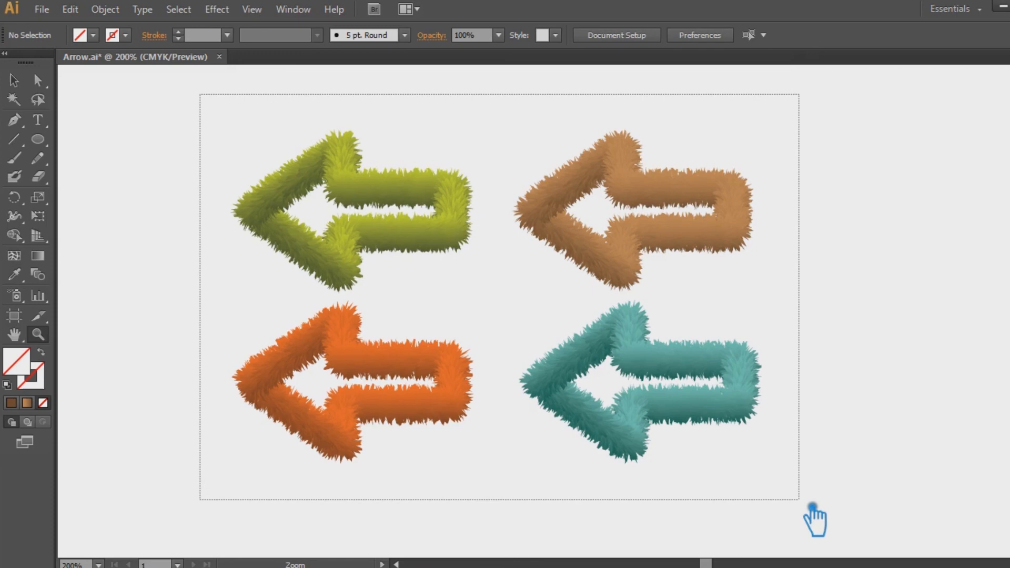
left_click_drag(812, 507, 812, 507)
left_click(14, 79)
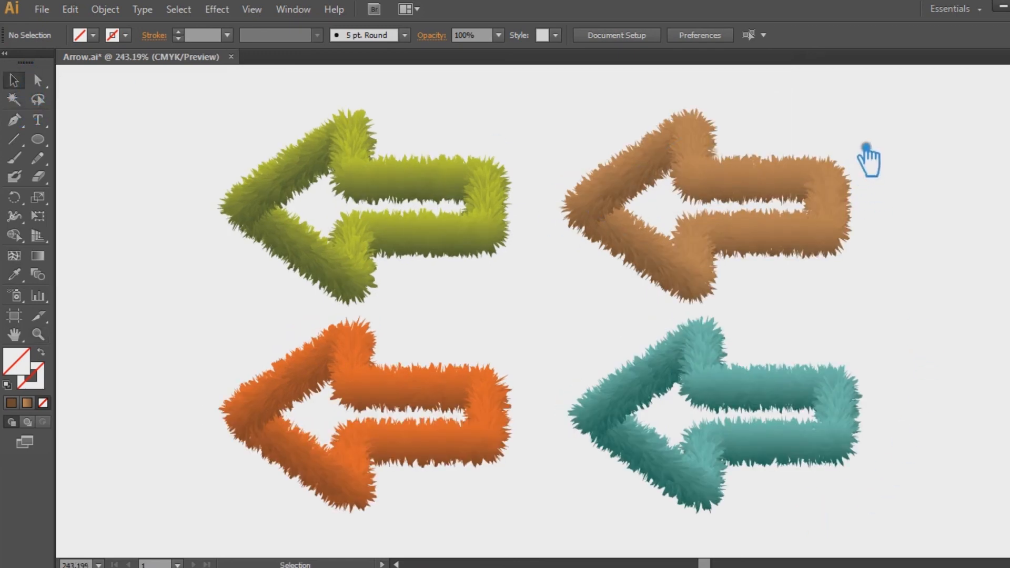